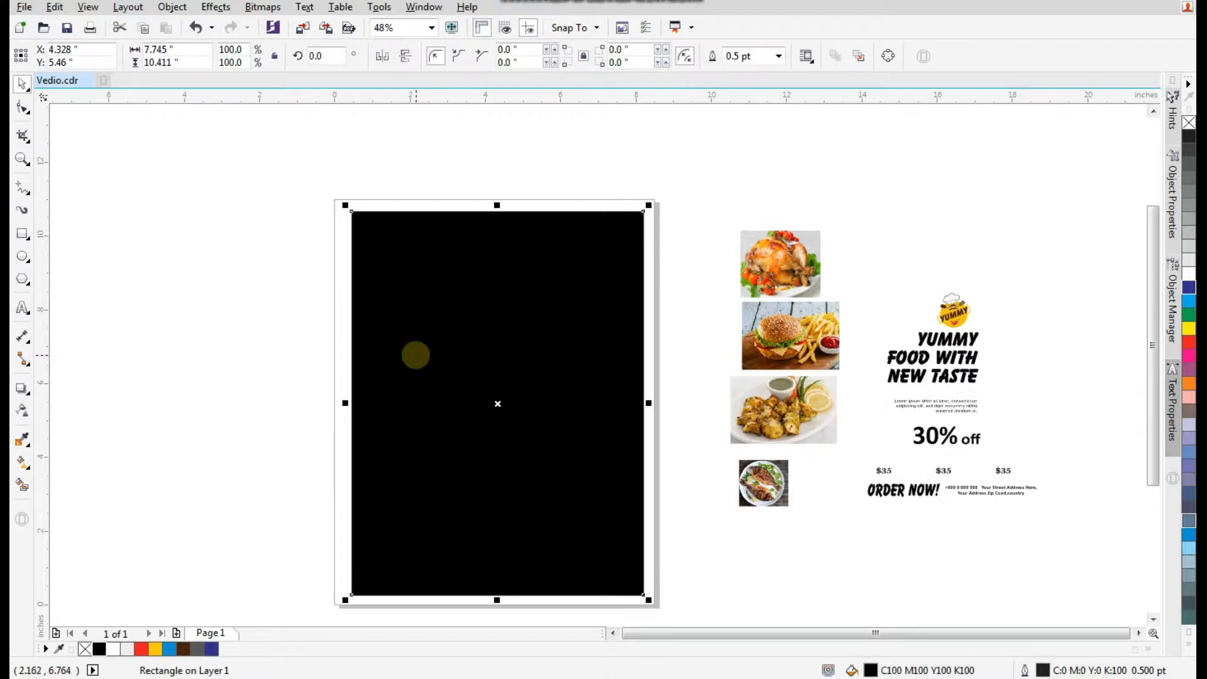
Draw a circle about 6.6 inches wide overlapping the upper-left corner of the black page background.
click(200, 393)
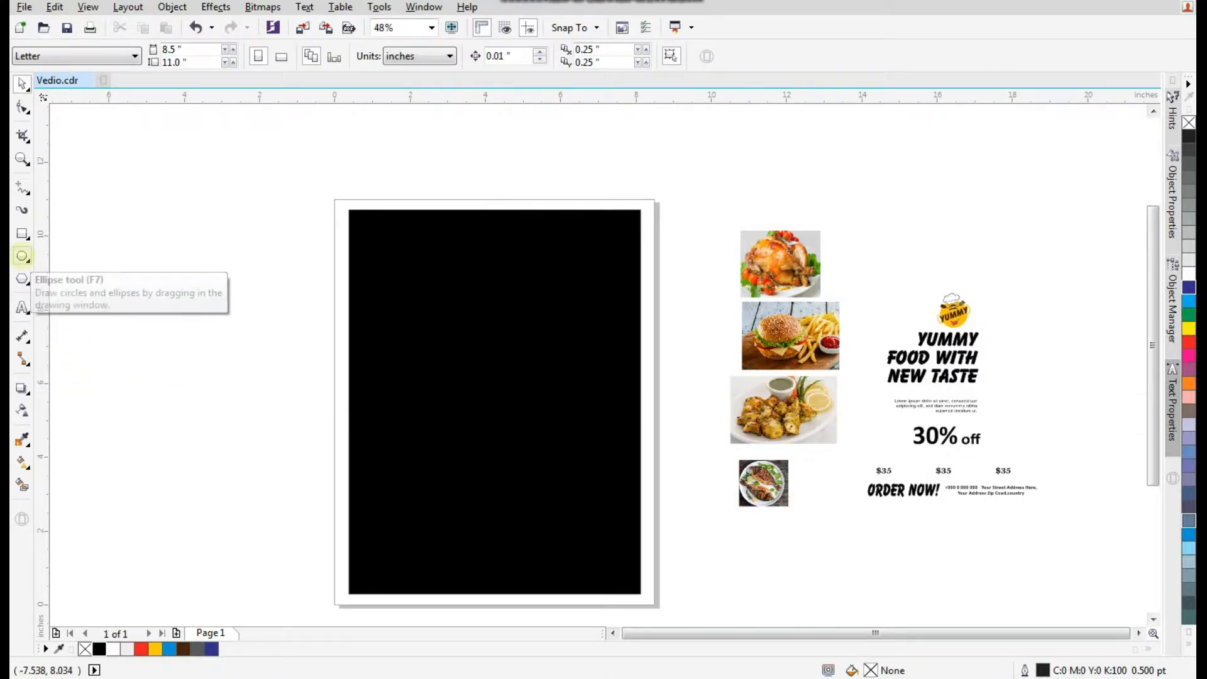
click(22, 256)
drag(134, 257, 358, 502)
click(22, 83)
drag(217, 346, 369, 243)
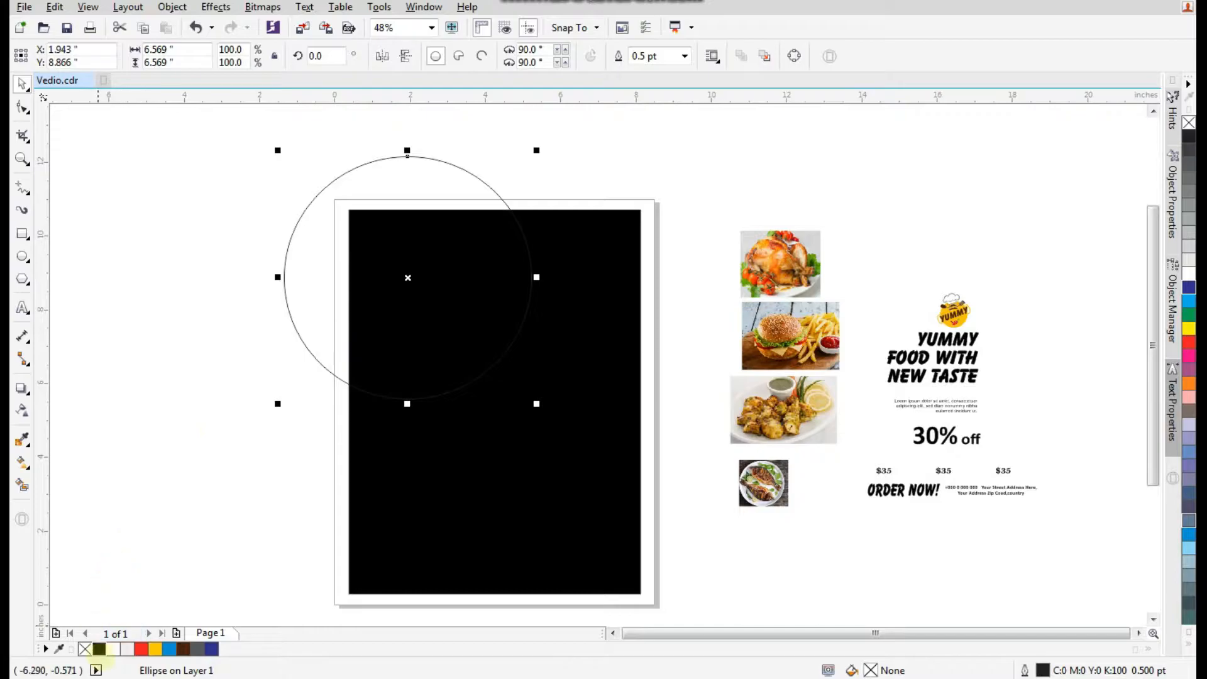
Give the circle a white outline 10 pt wide.
right_click(114, 649)
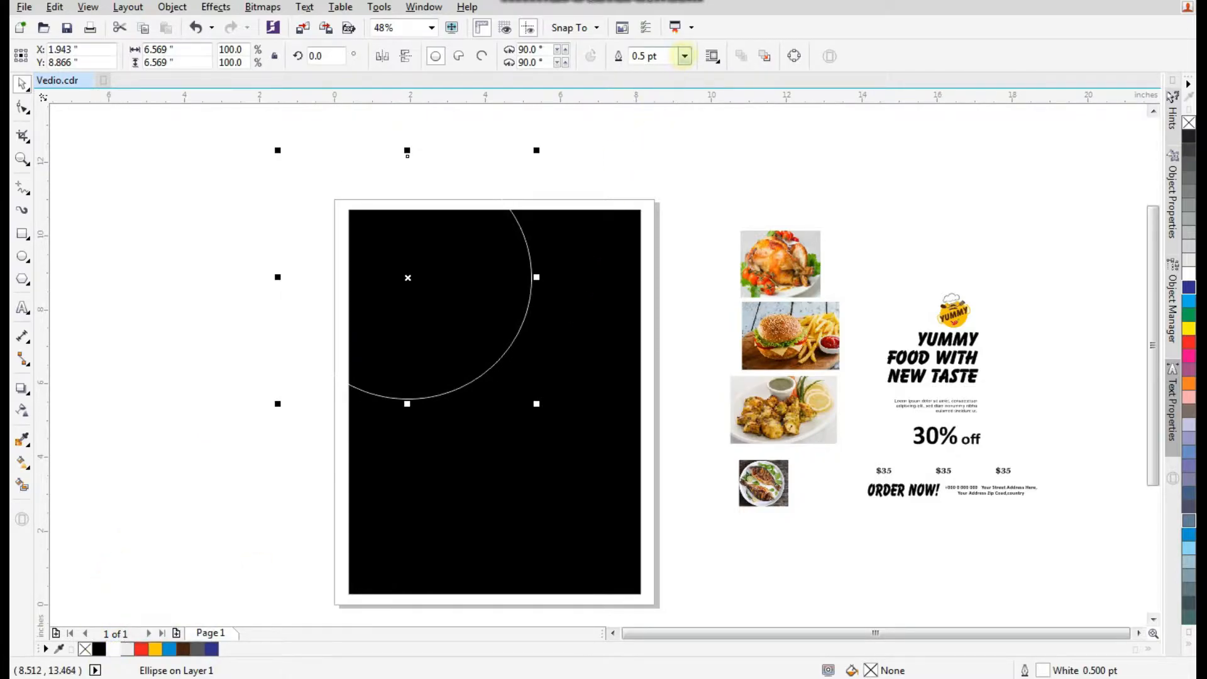
click(684, 56)
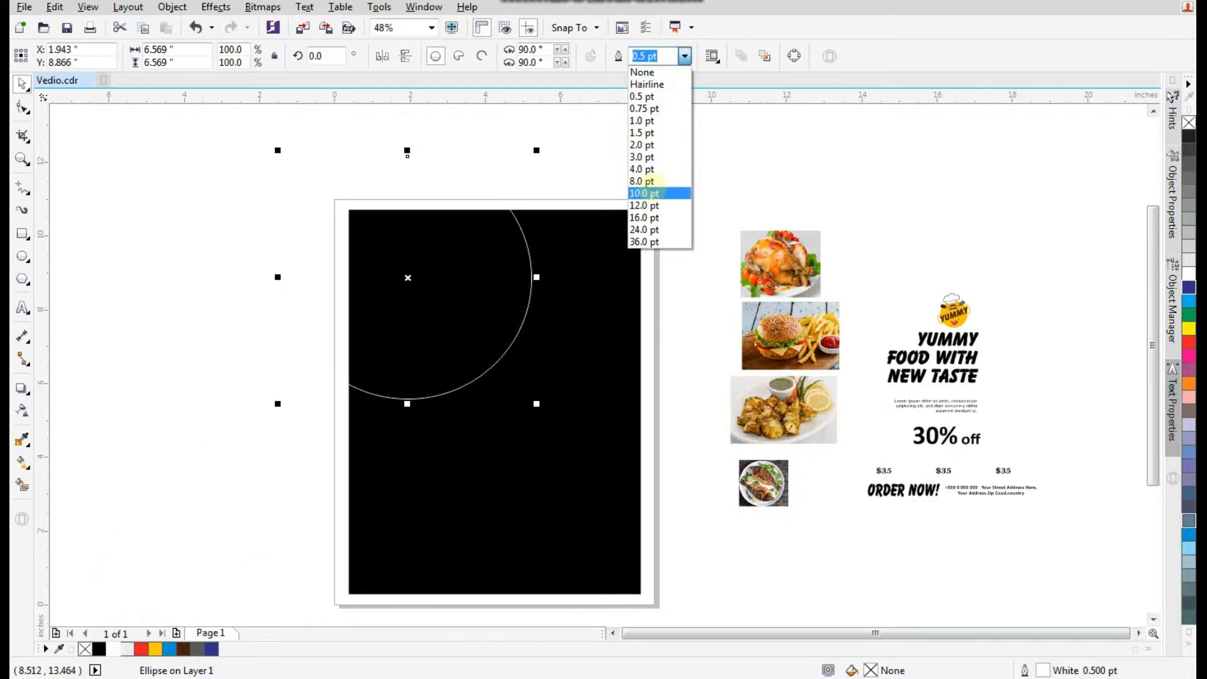
click(665, 191)
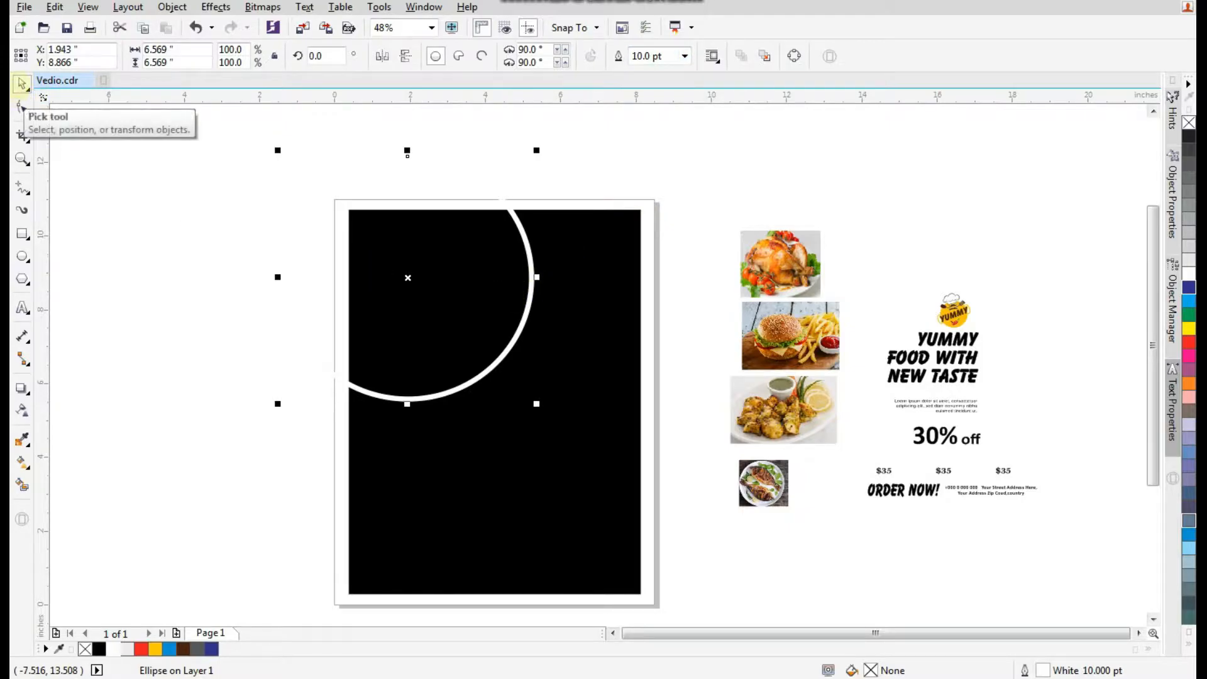
Bring the grilled fish photo onto the canvas and PowerClip it inside the white-outlined circle.
click(142, 351)
drag(775, 492, 275, 544)
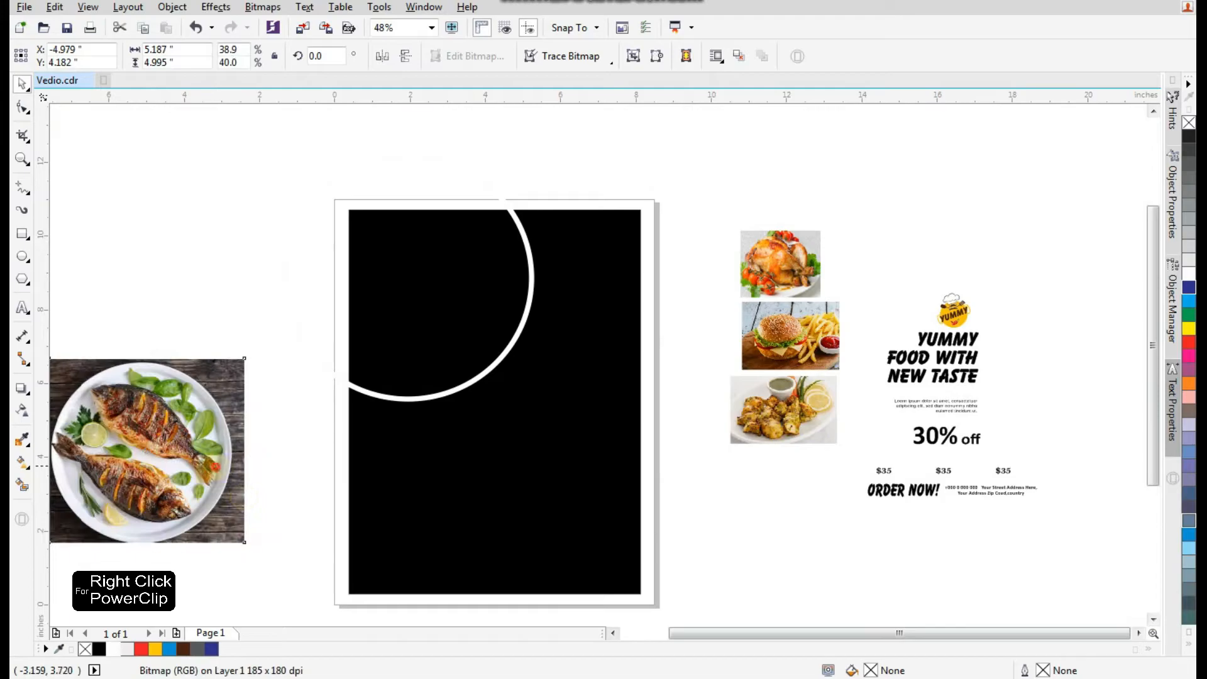
right_click(186, 420)
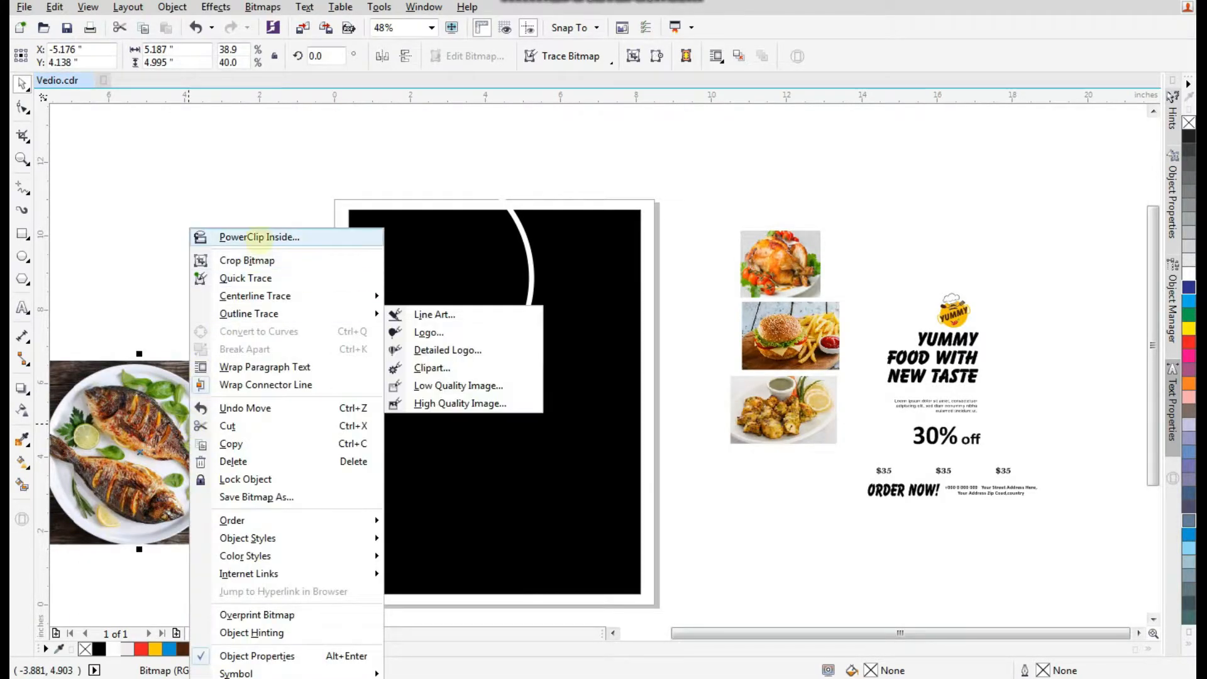
click(335, 241)
click(311, 358)
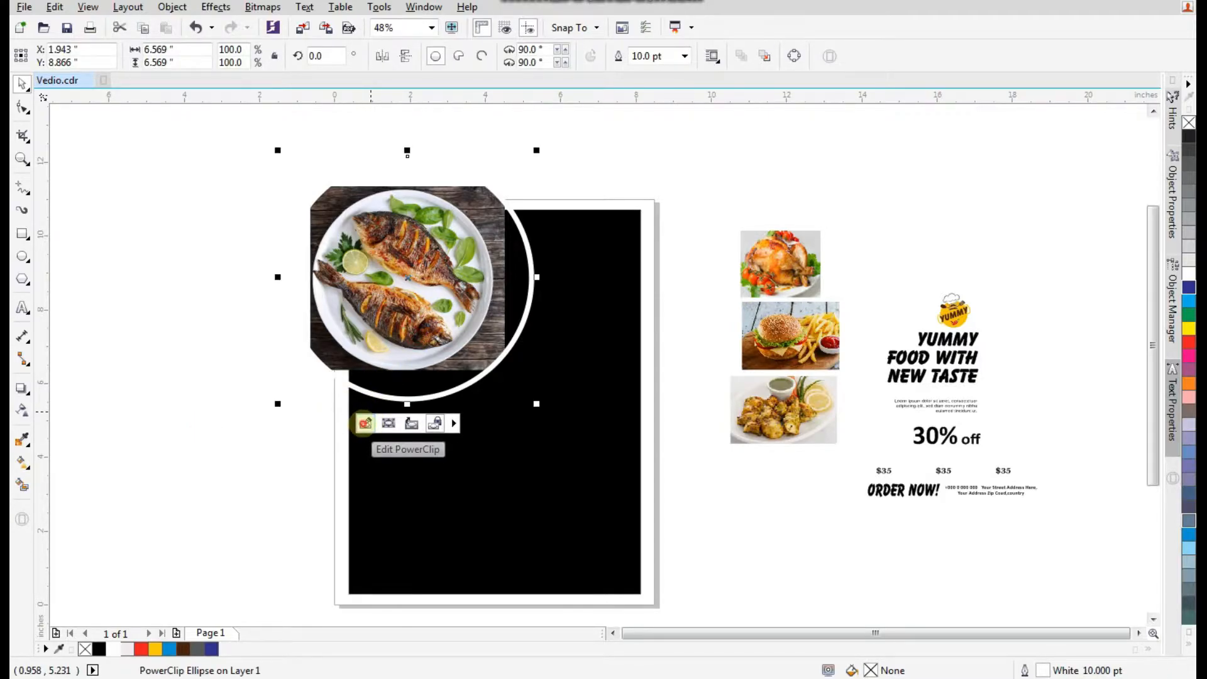
Edit the PowerClip to enlarge the fish photo and nudge it into position within the circle, then finish editing.
click(365, 422)
drag(513, 378, 530, 405)
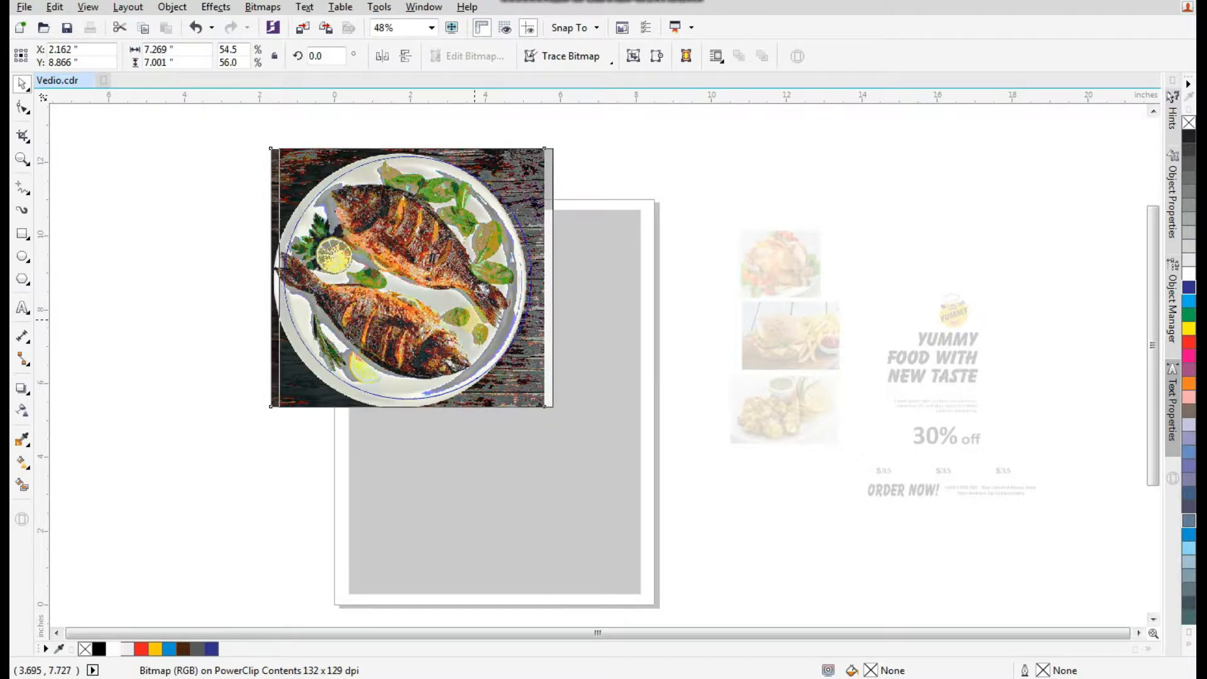
drag(468, 320, 474, 320)
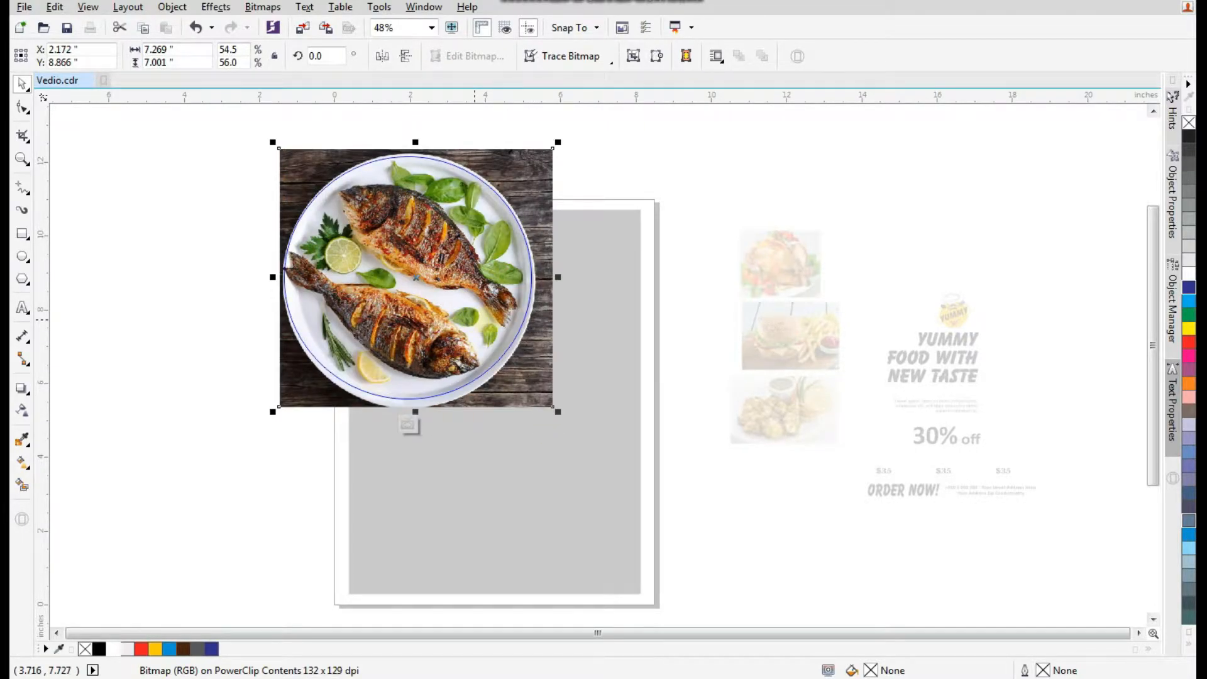
drag(608, 119, 243, 464)
key(Right)
key(Right)
key(Right)
key(Right)
key(Right)
key(Right)
key(Right)
key(Right)
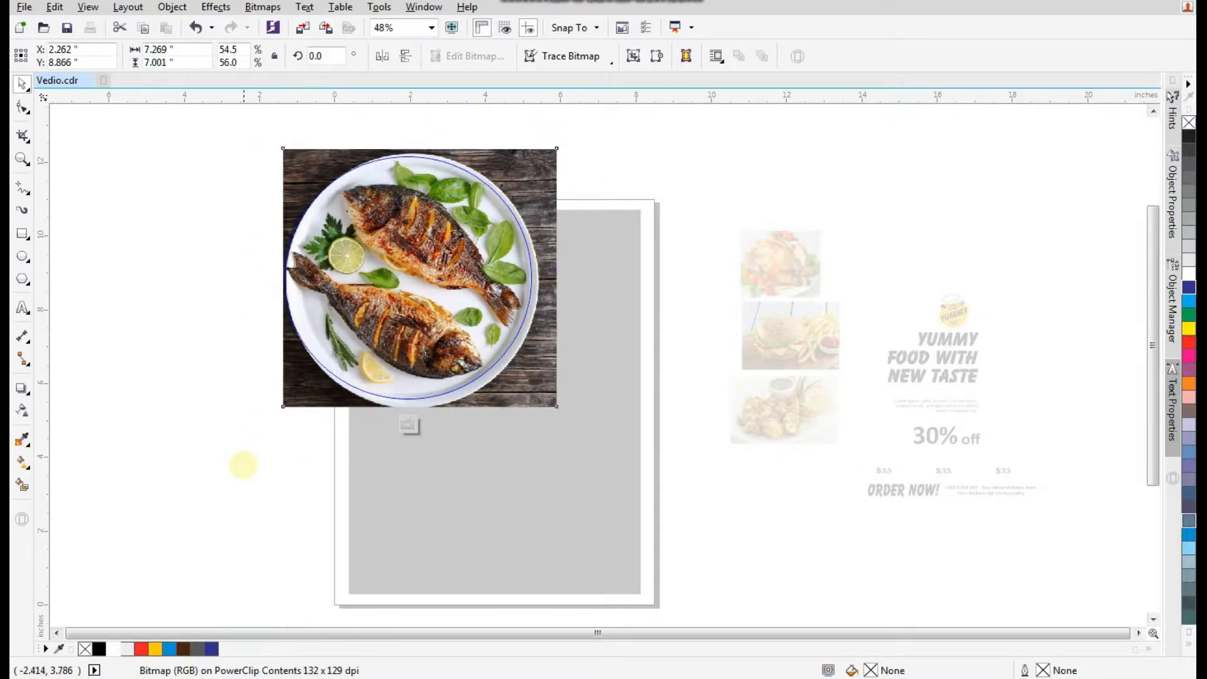
key(Left)
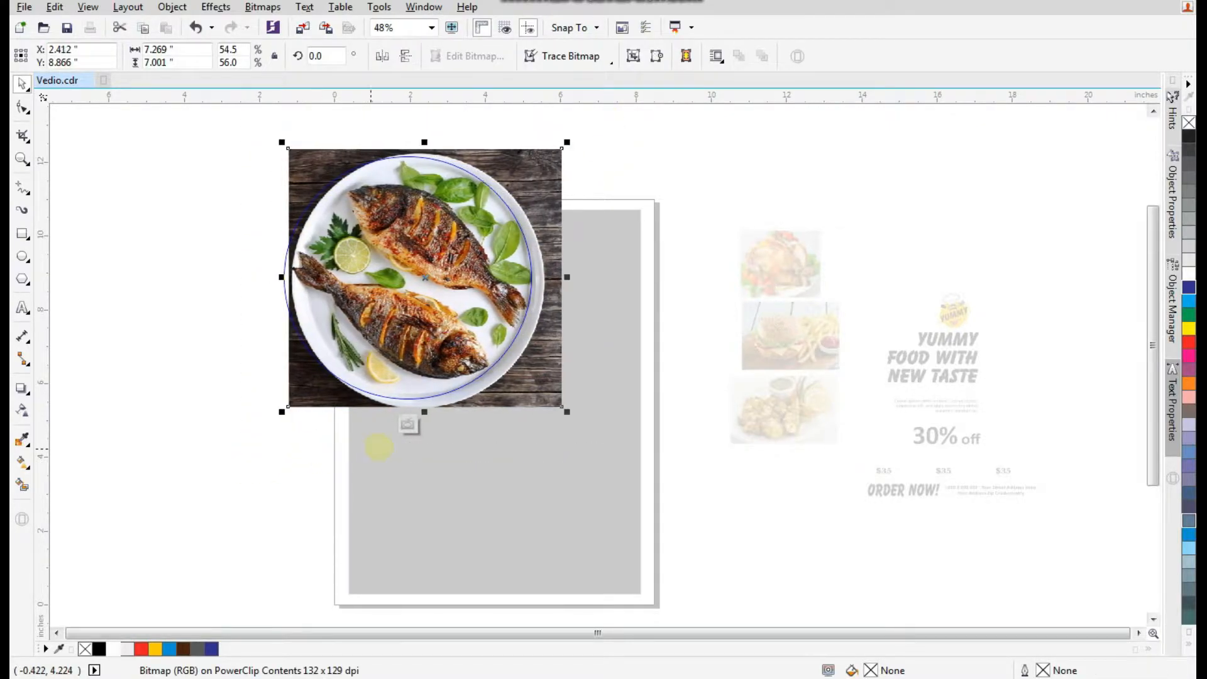
click(408, 424)
click(281, 445)
Resize the fish circle to about 6.2 inches and shift it slightly right.
click(444, 292)
drag(537, 152, 533, 159)
drag(489, 233, 493, 251)
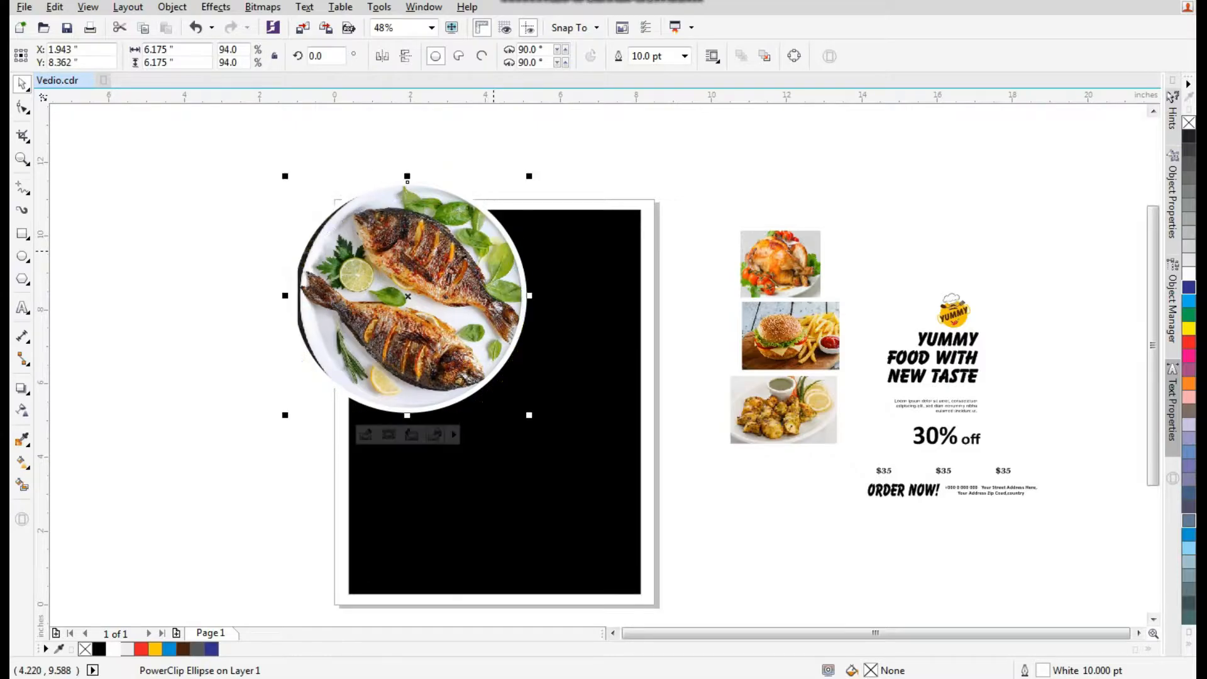
key(Right)
key(Right)
key(Right)
click(251, 413)
PowerClip the fish circle inside the black background rectangle.
click(421, 298)
right_click(421, 297)
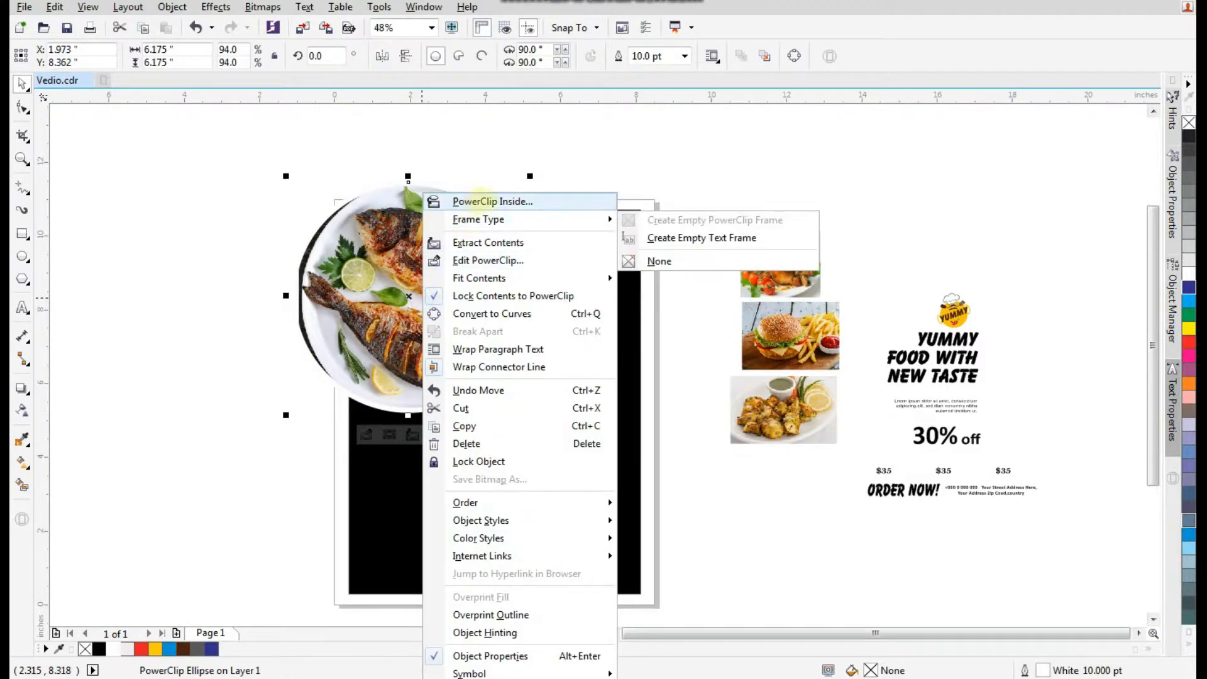
click(560, 201)
click(604, 351)
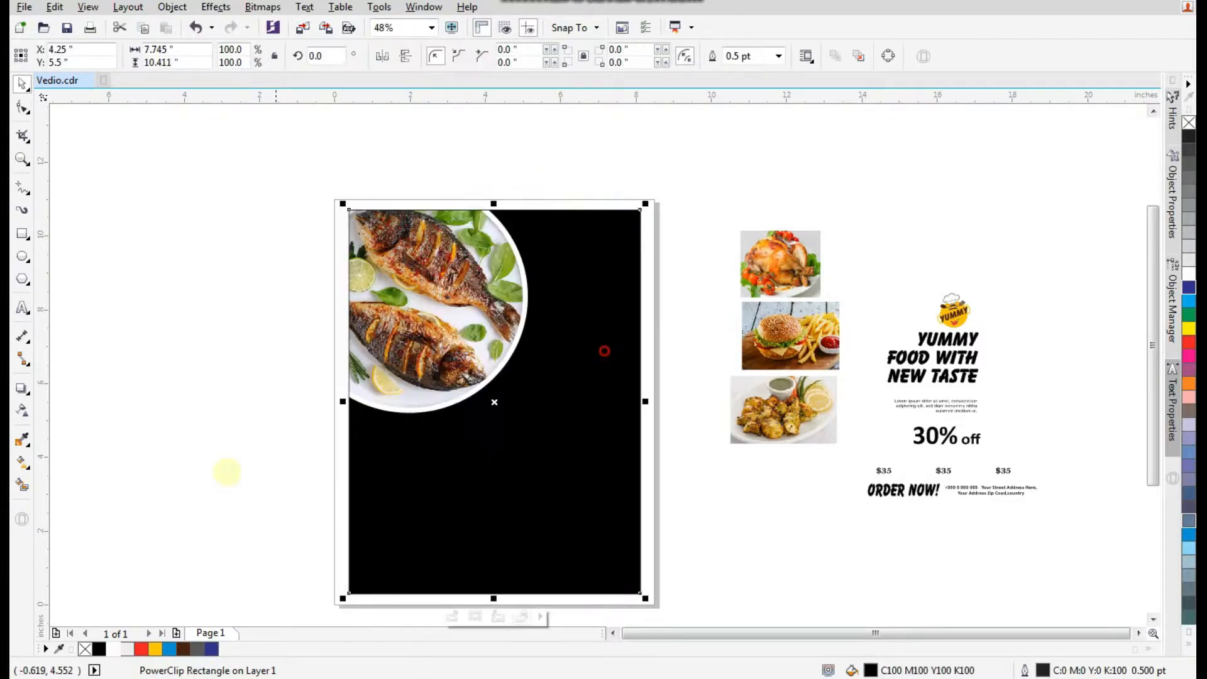
Draw a circle about 5.2 inches wide beside the fish circle and fill it red.
click(201, 478)
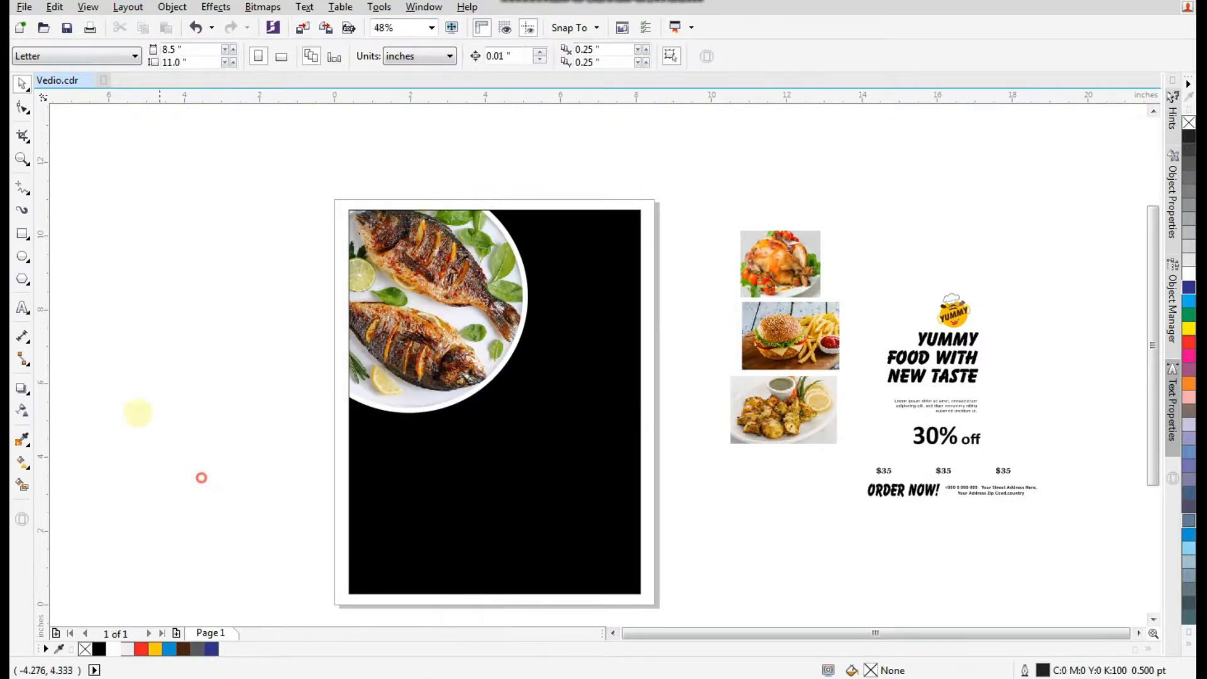
click(22, 256)
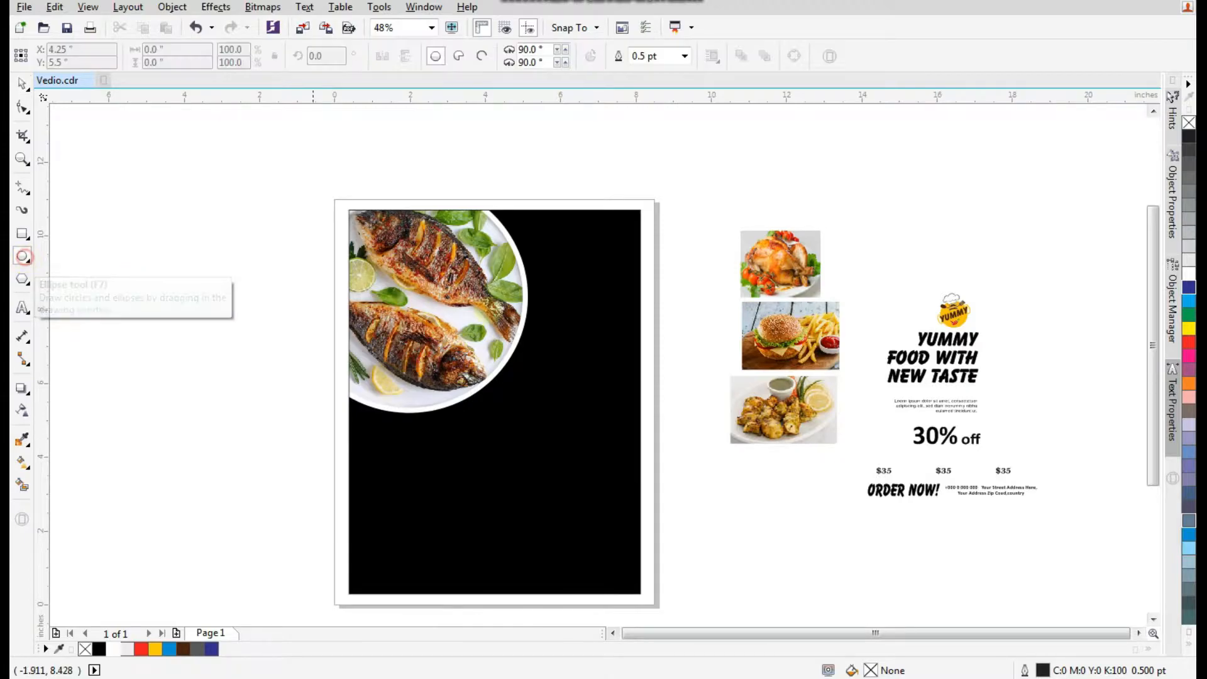
drag(506, 246, 659, 430)
click(141, 648)
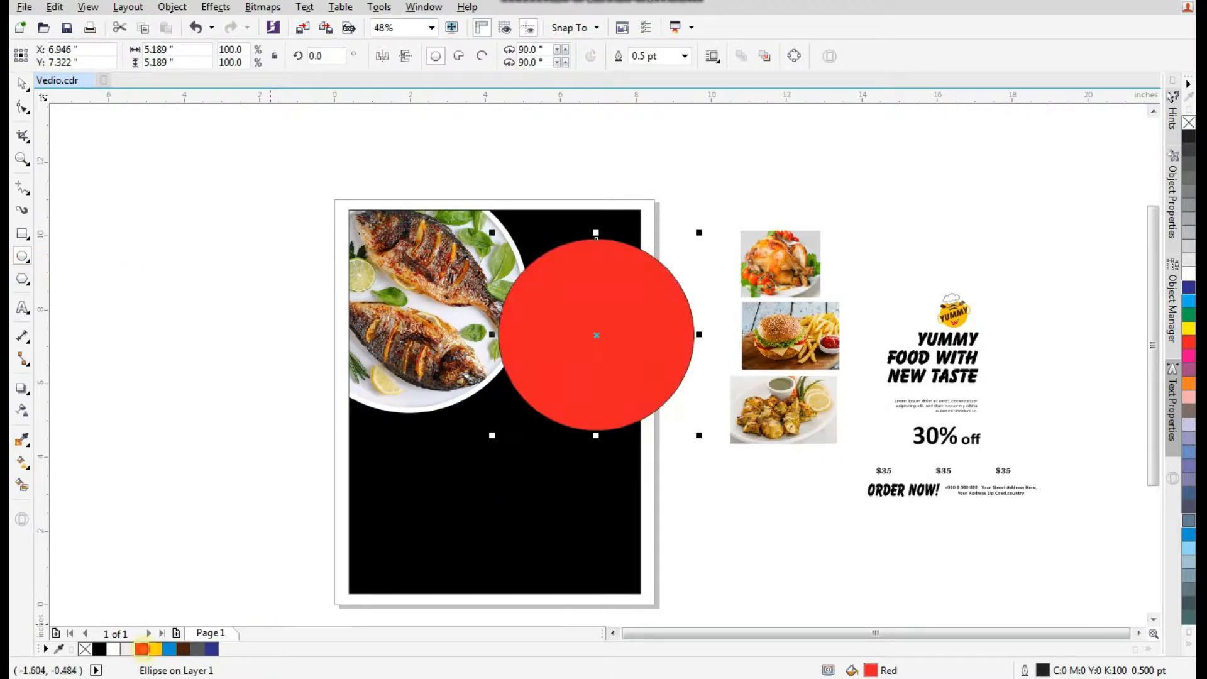
Give the red circle a white outline 10 pt wide.
click(684, 56)
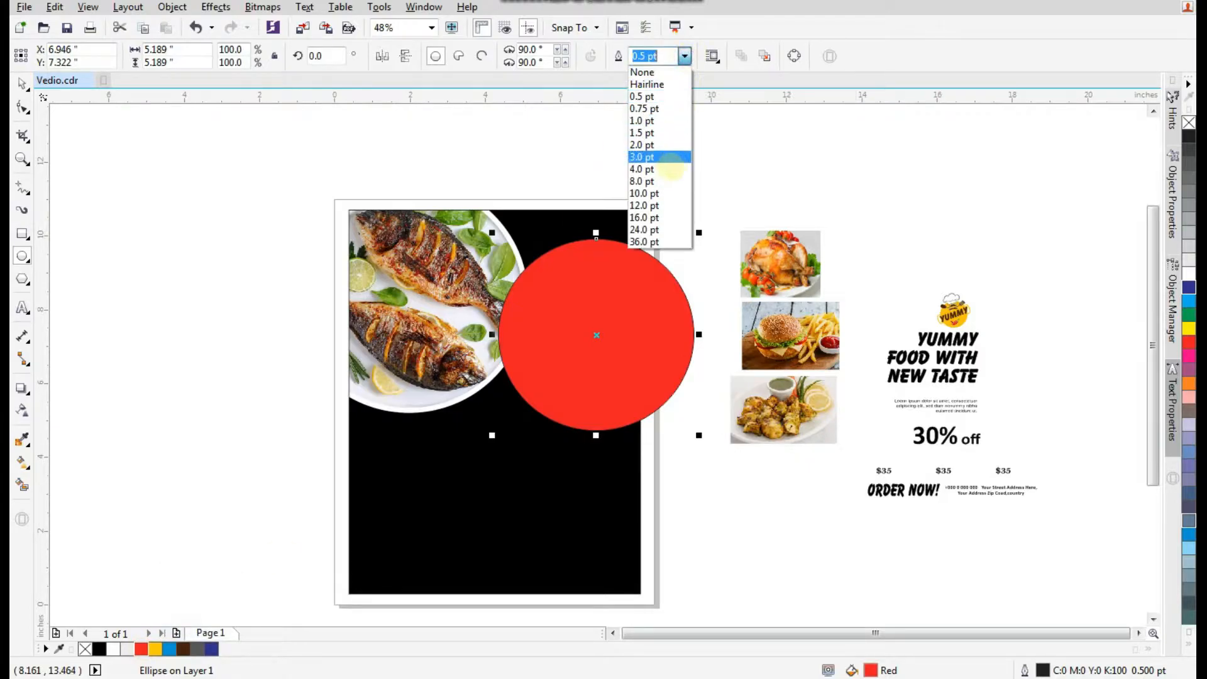
click(661, 195)
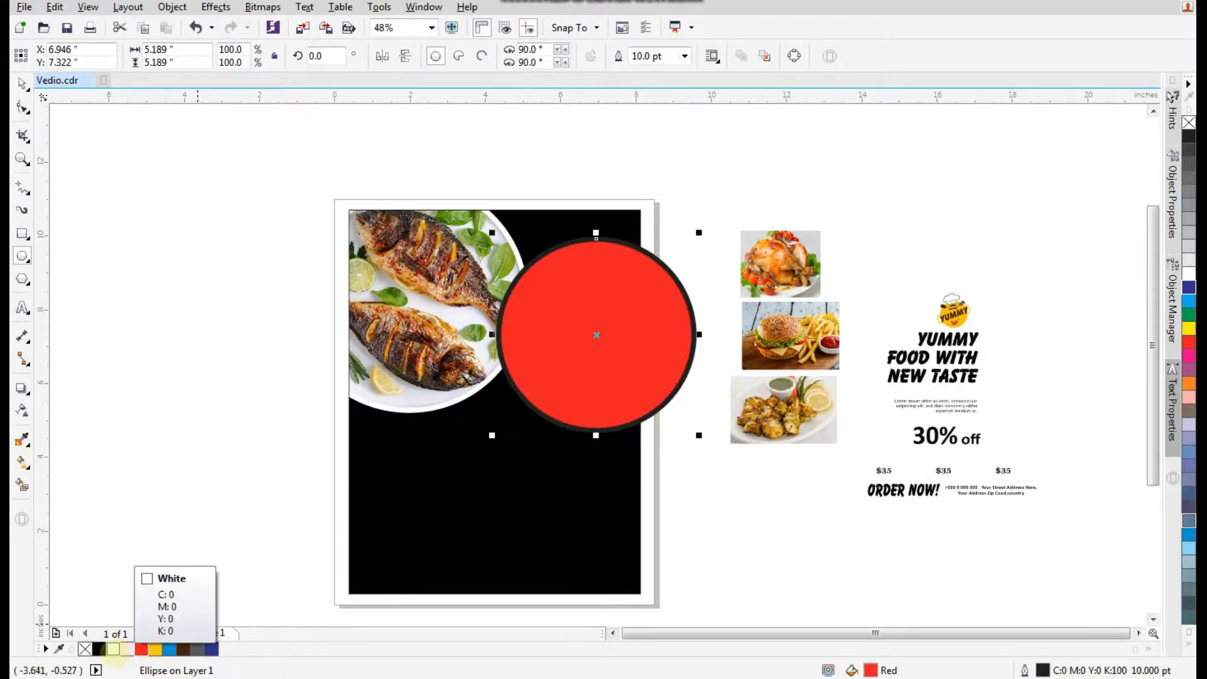
right_click(113, 648)
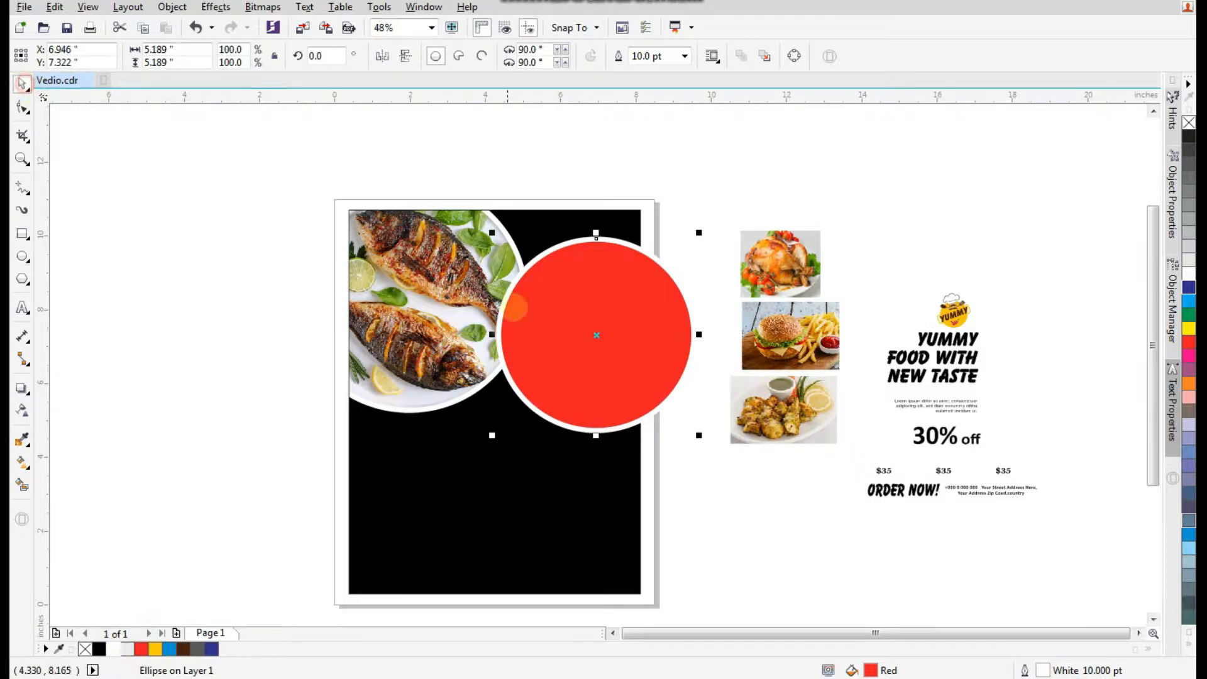
Move the red circle slightly upward against the fish circle.
click(23, 84)
drag(596, 334, 577, 309)
key(F2)
drag(757, 174, 310, 520)
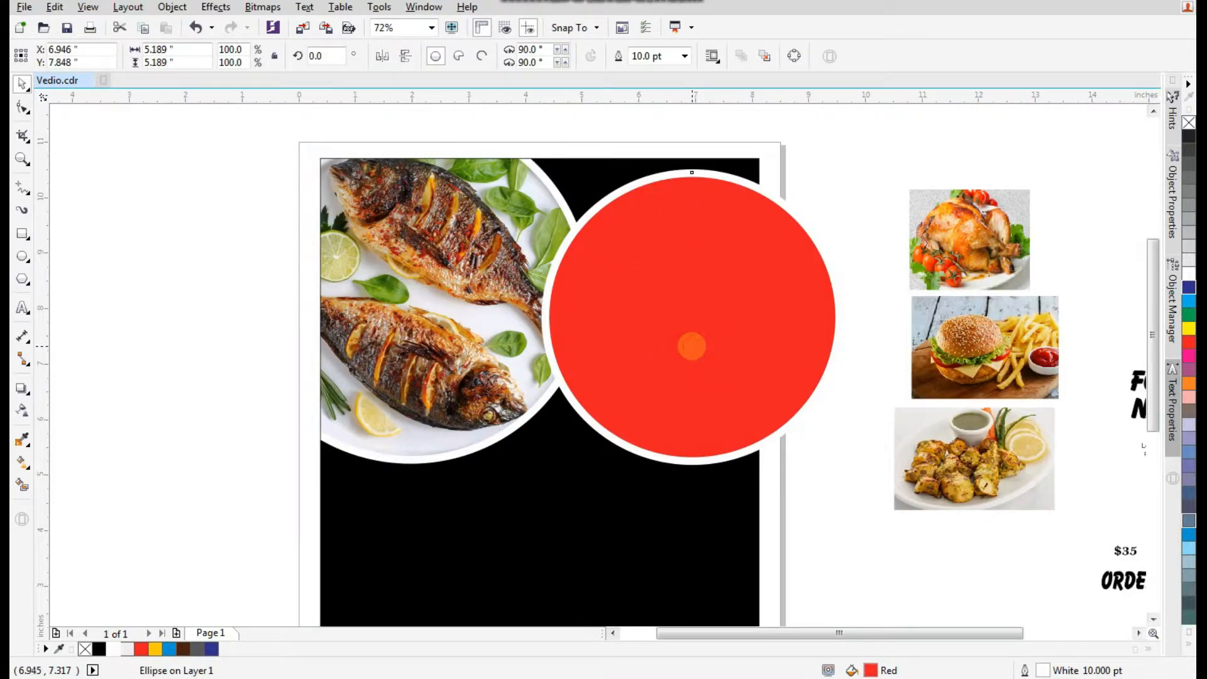
click(692, 345)
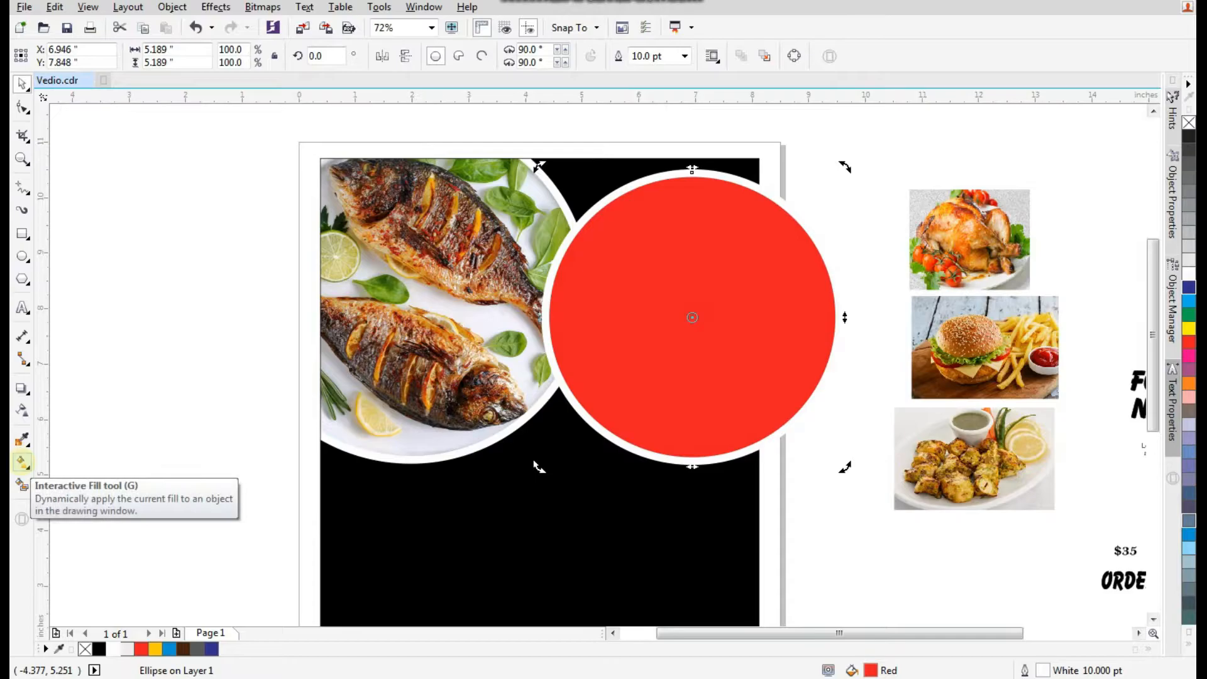
Apply a horizontal linear gradient to the red circle, from dark red on the left to red on the right.
click(22, 463)
drag(557, 310, 825, 310)
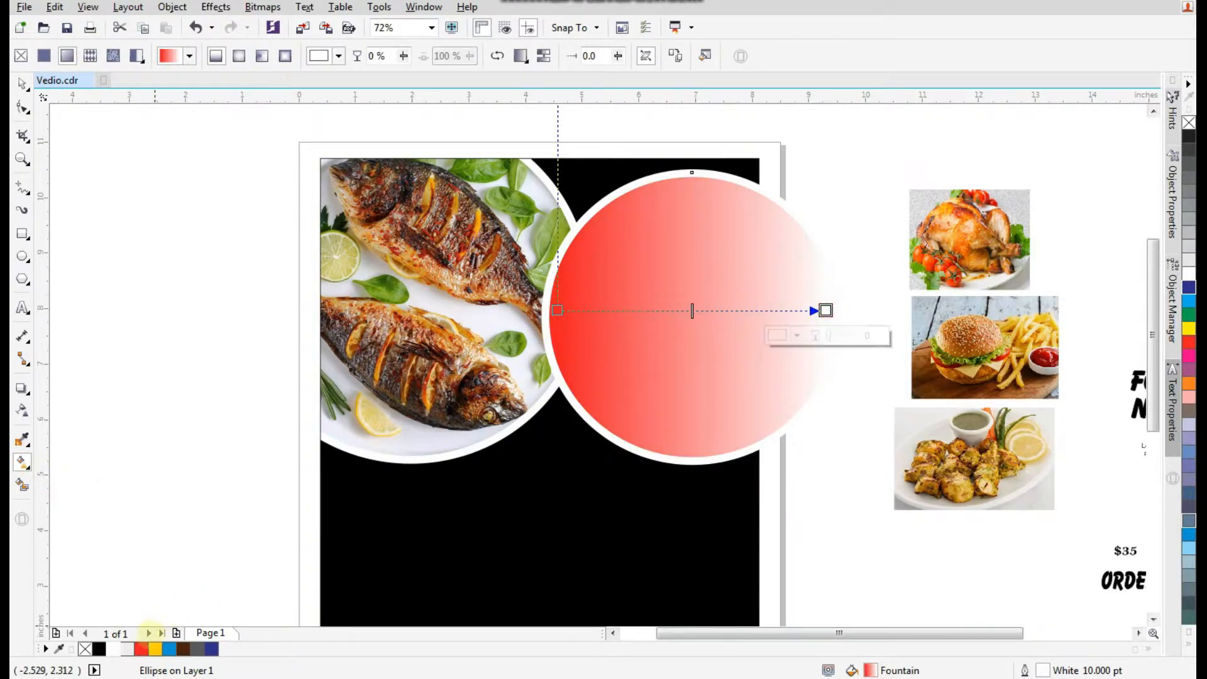
click(140, 648)
click(558, 310)
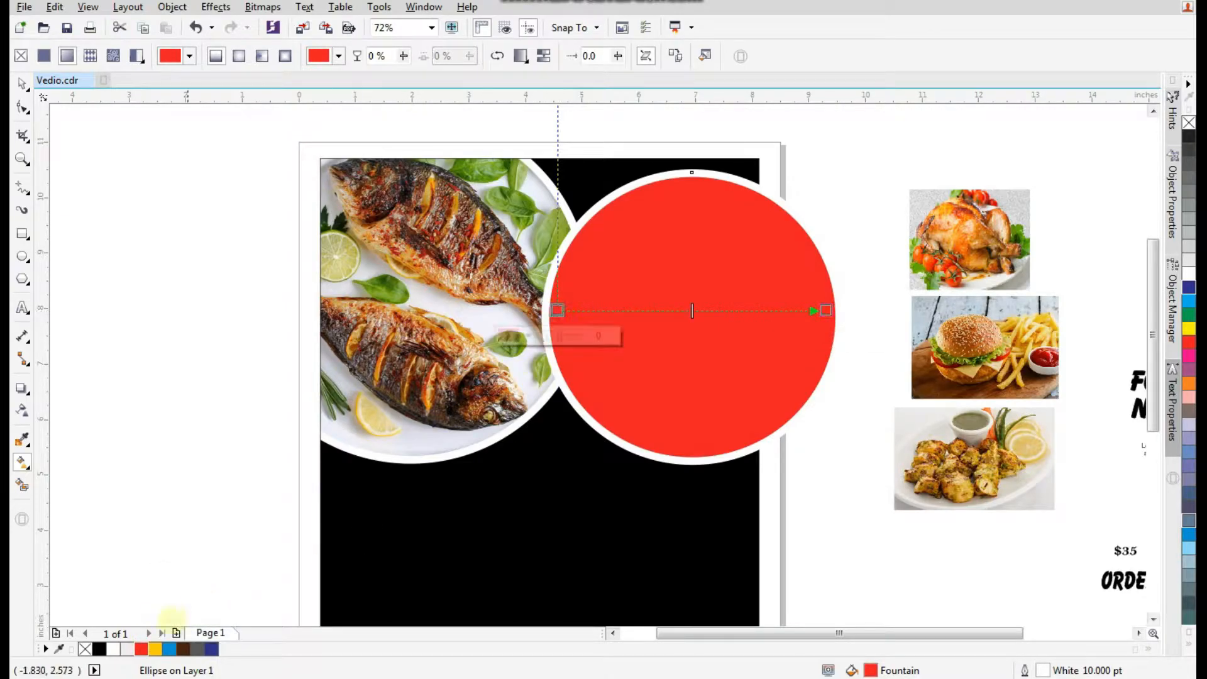
ctrl+click(100, 649)
ctrl+click(100, 648)
ctrl+click(101, 648)
ctrl+click(101, 649)
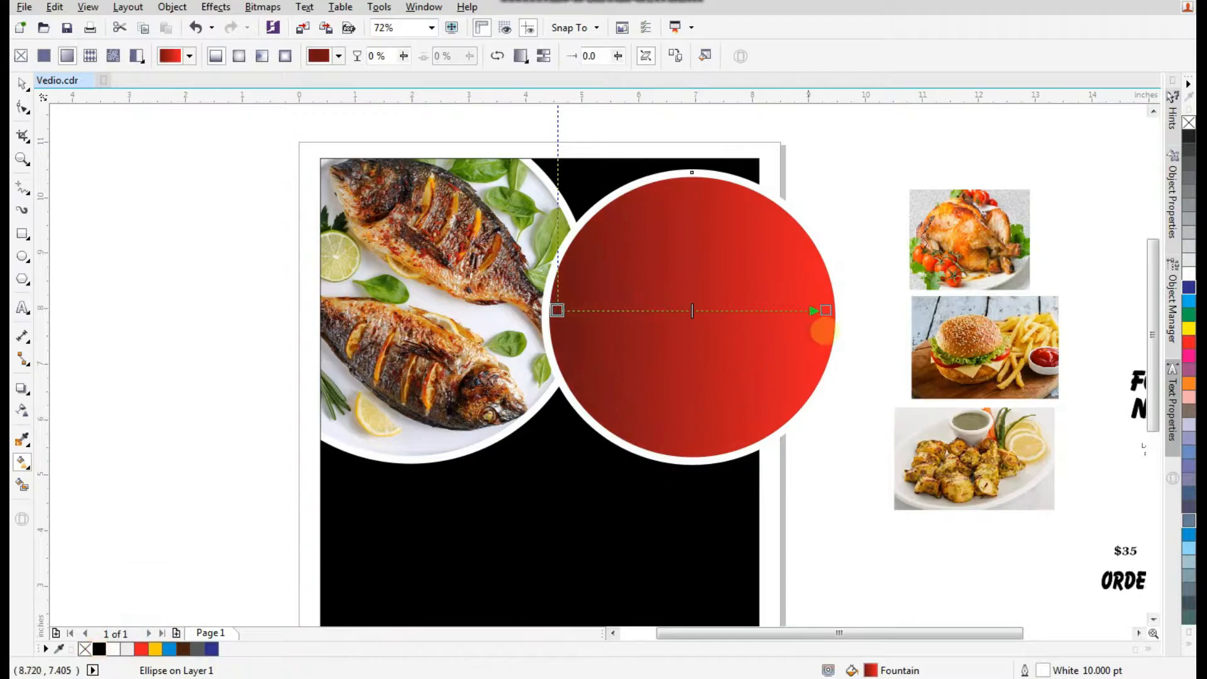
drag(825, 310, 851, 307)
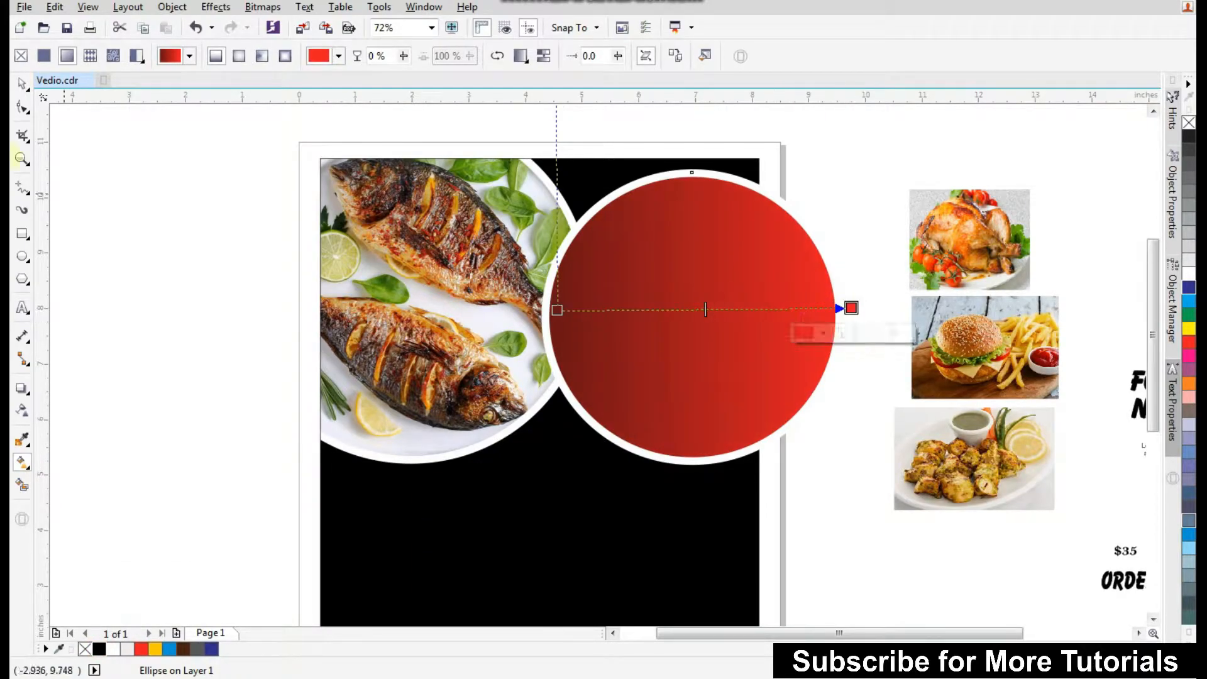
PowerClip the red gradient circle inside the black background rectangle.
click(22, 83)
click(862, 140)
click(761, 228)
right_click(761, 228)
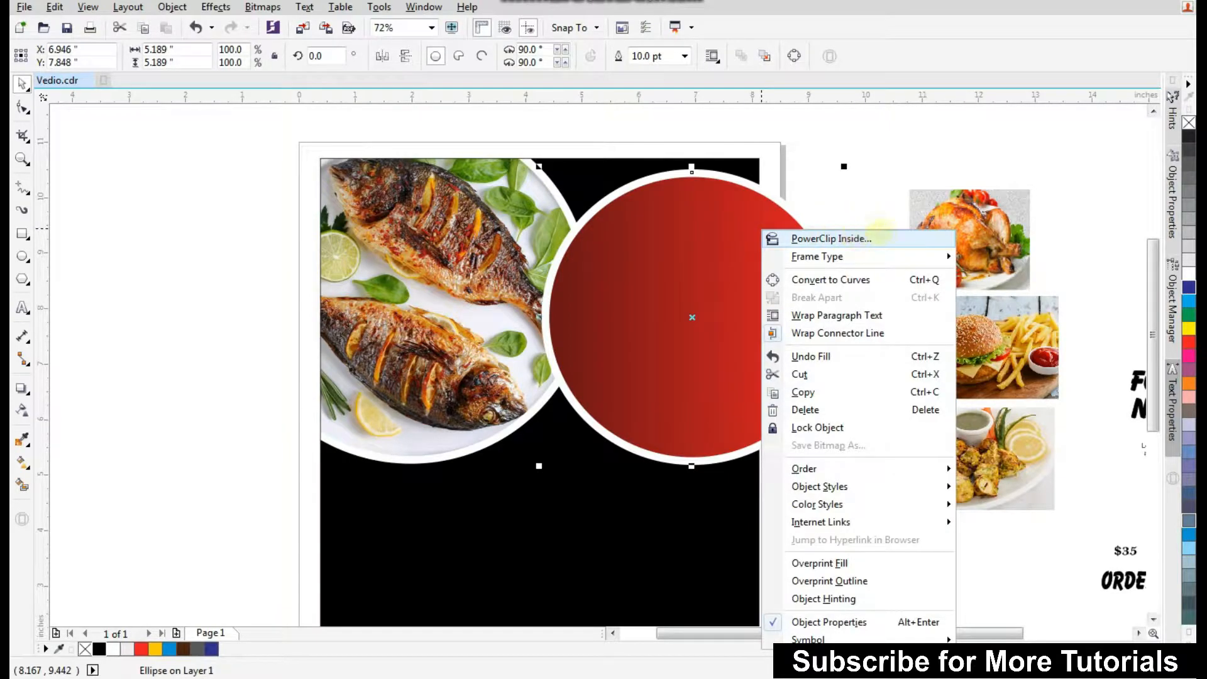
click(881, 247)
click(579, 517)
Draw a circle about 2.6 inches wide in the lower-left area of the black background.
click(277, 386)
scroll(449, 336, down, 3)
drag(355, 486, 1003, 251)
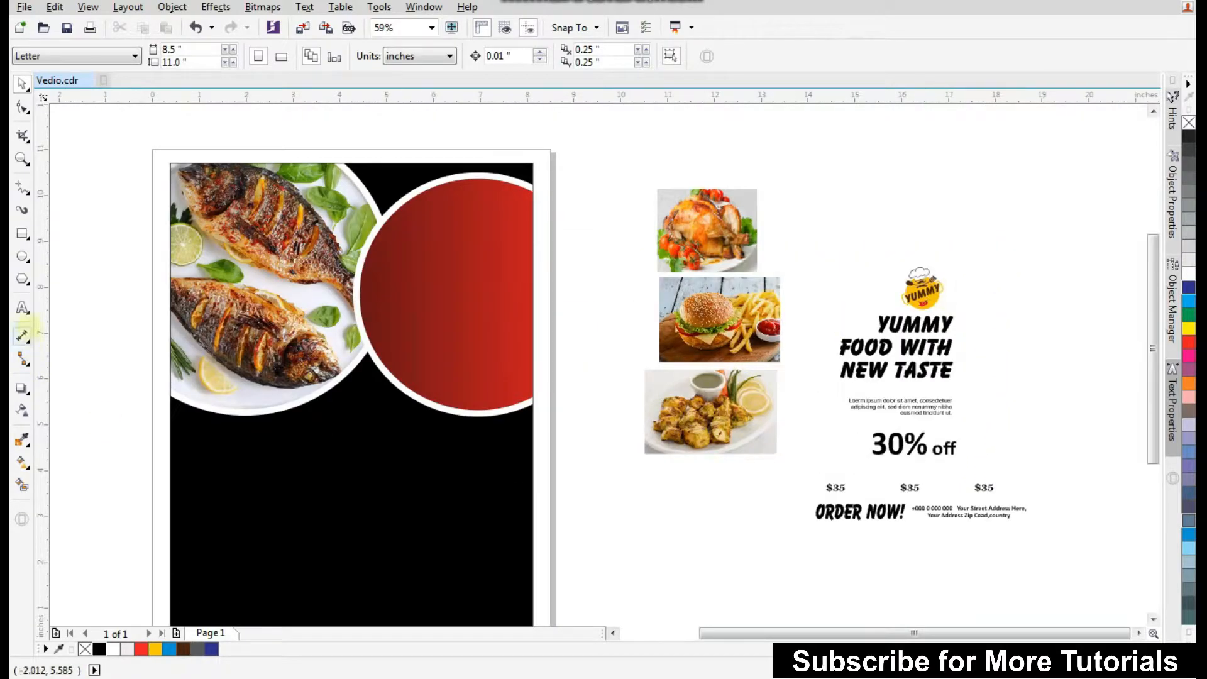
click(22, 257)
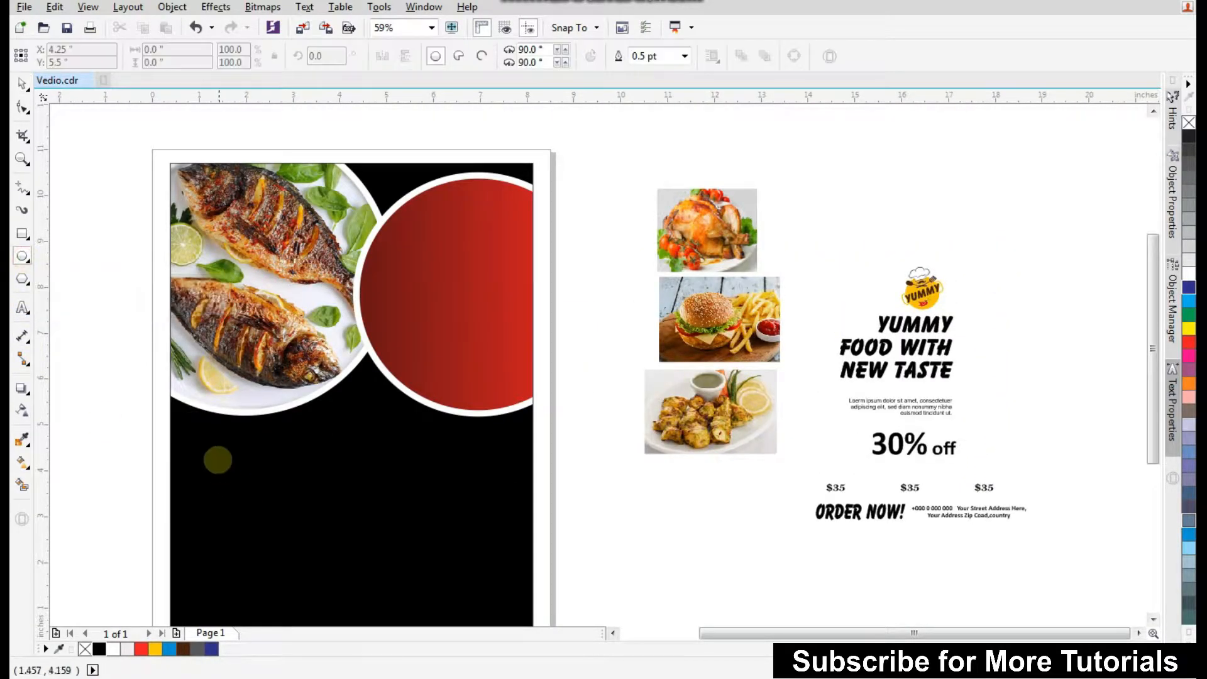
drag(204, 446, 332, 571)
Give the small circle a white outline 8 pt wide.
click(685, 56)
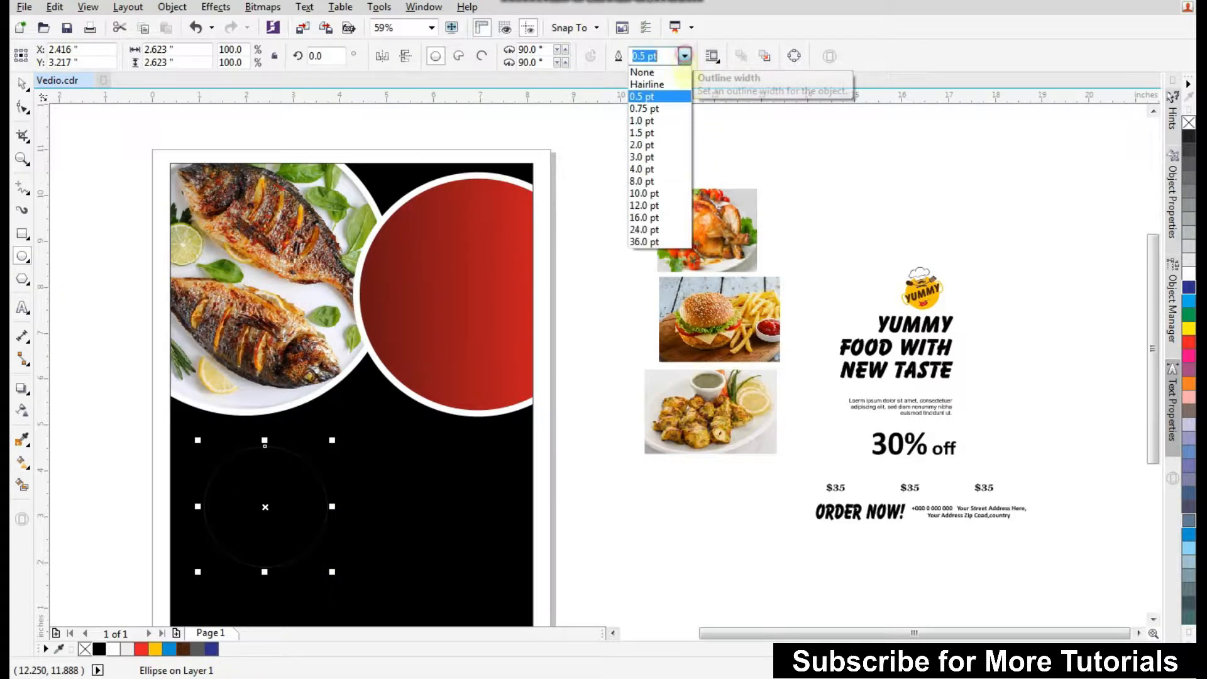
click(660, 181)
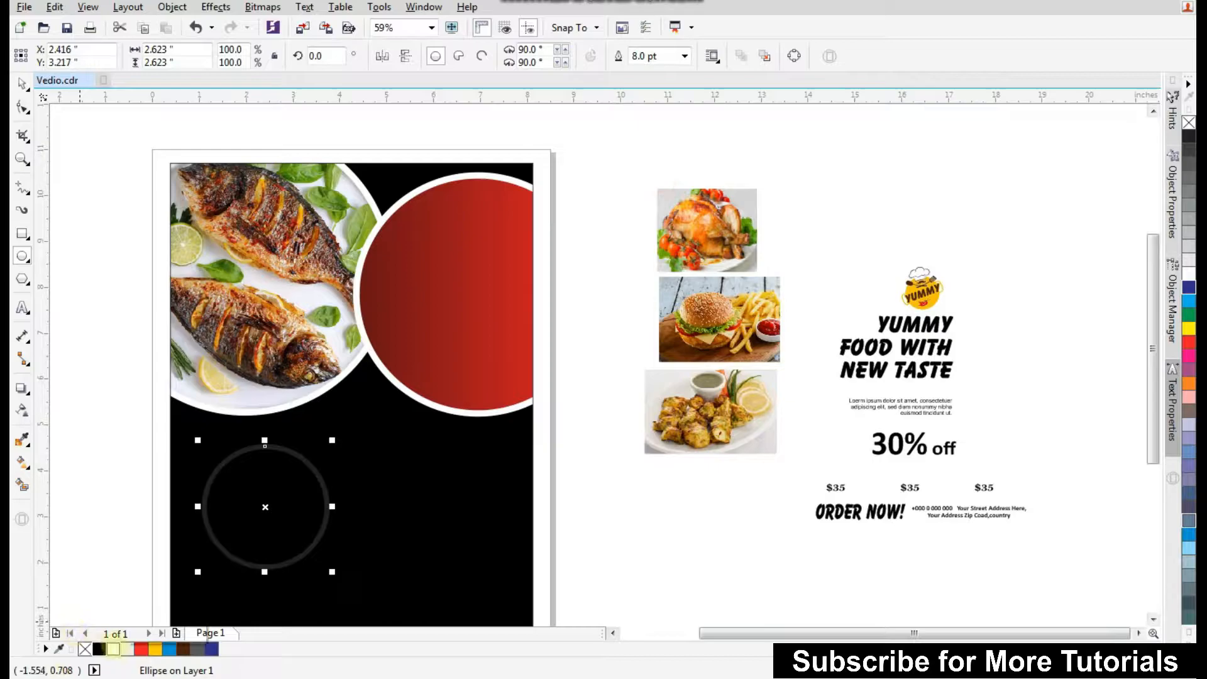
right_click(114, 648)
Duplicate the small circle twice, placing the copies to its right in an overlapping row.
click(22, 83)
drag(237, 493, 342, 493)
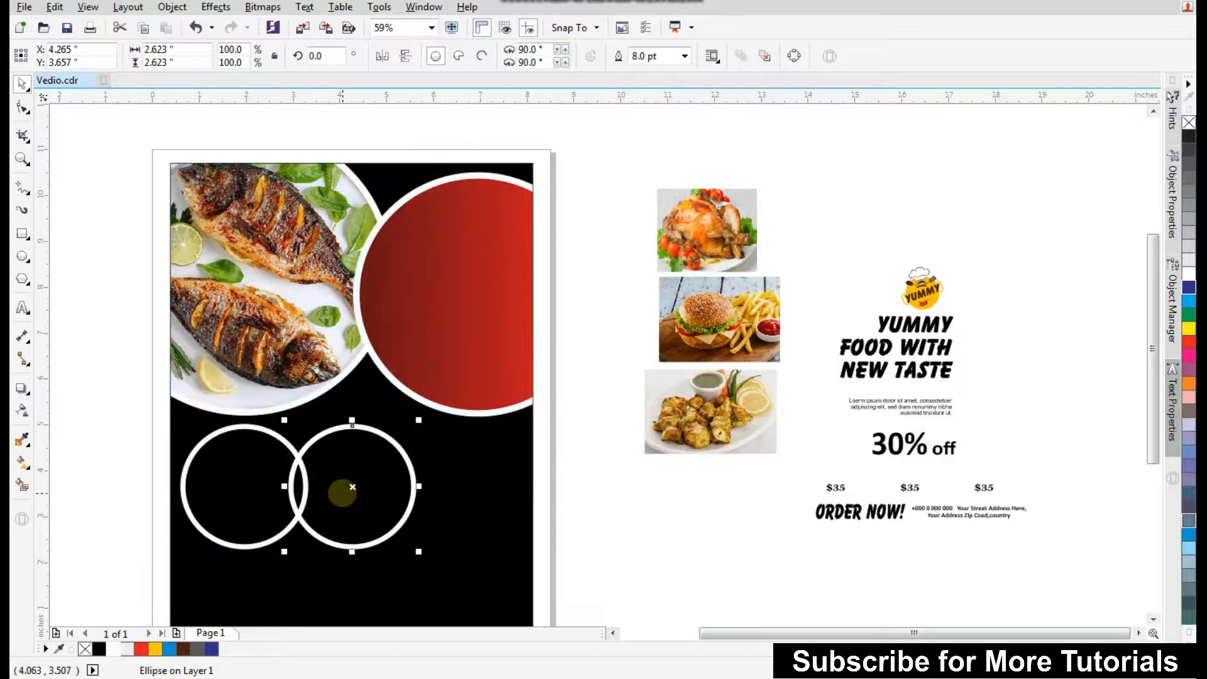
key(ctrl+r)
click(573, 473)
scroll(569, 440, down, 3)
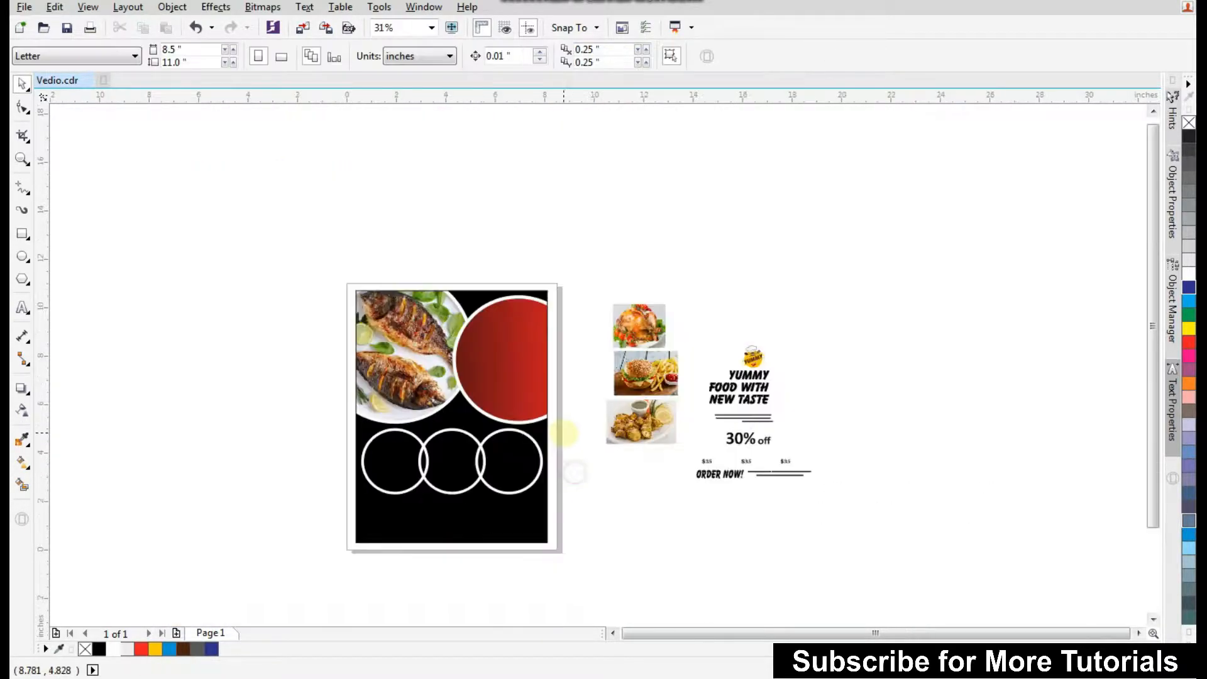
drag(283, 567, 843, 268)
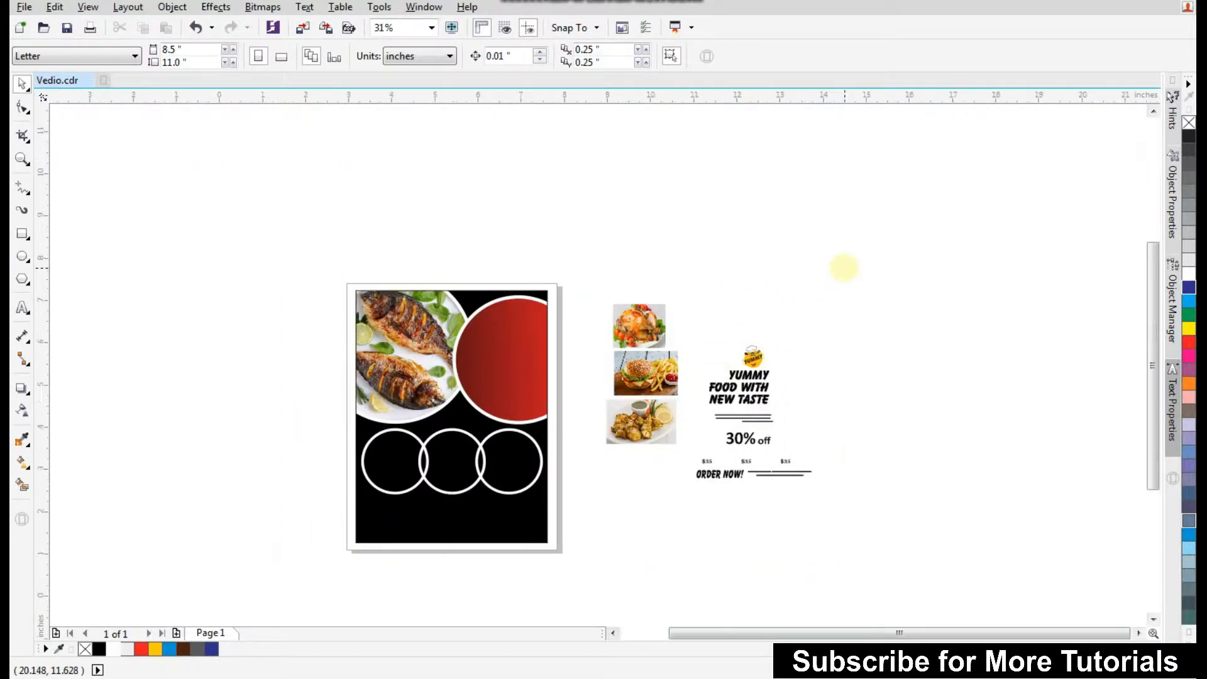
PowerClip the roast chicken photo inside the left white-outlined circle.
click(733, 206)
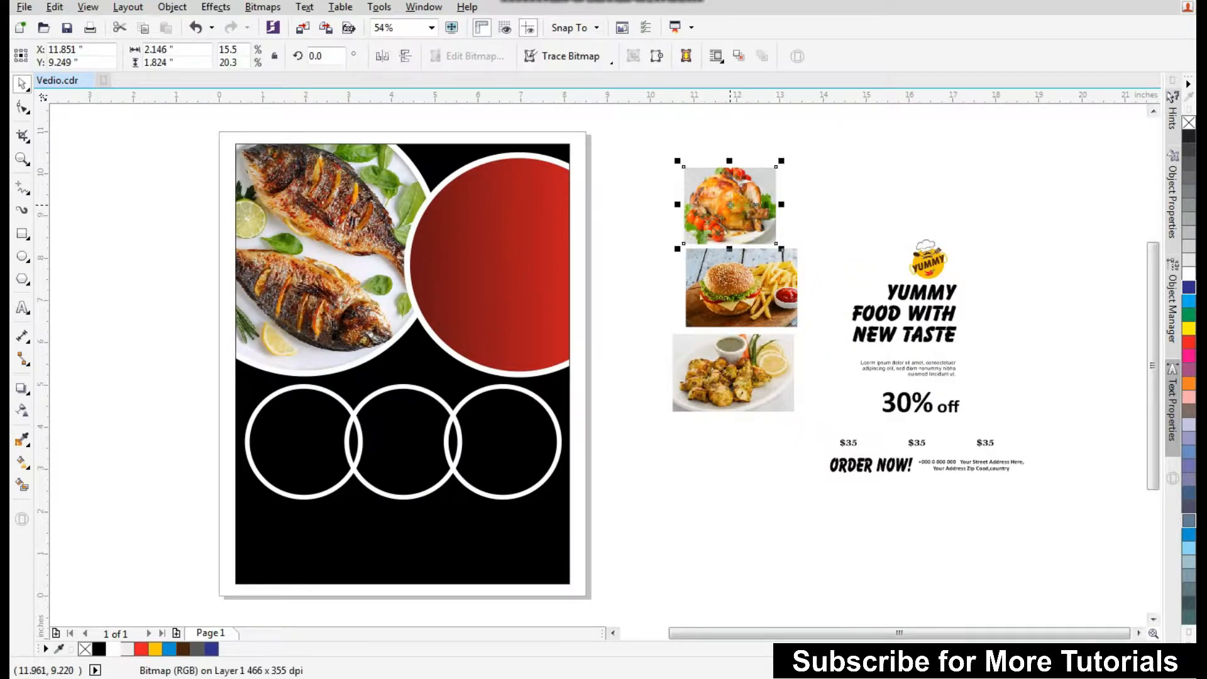
right_click(734, 208)
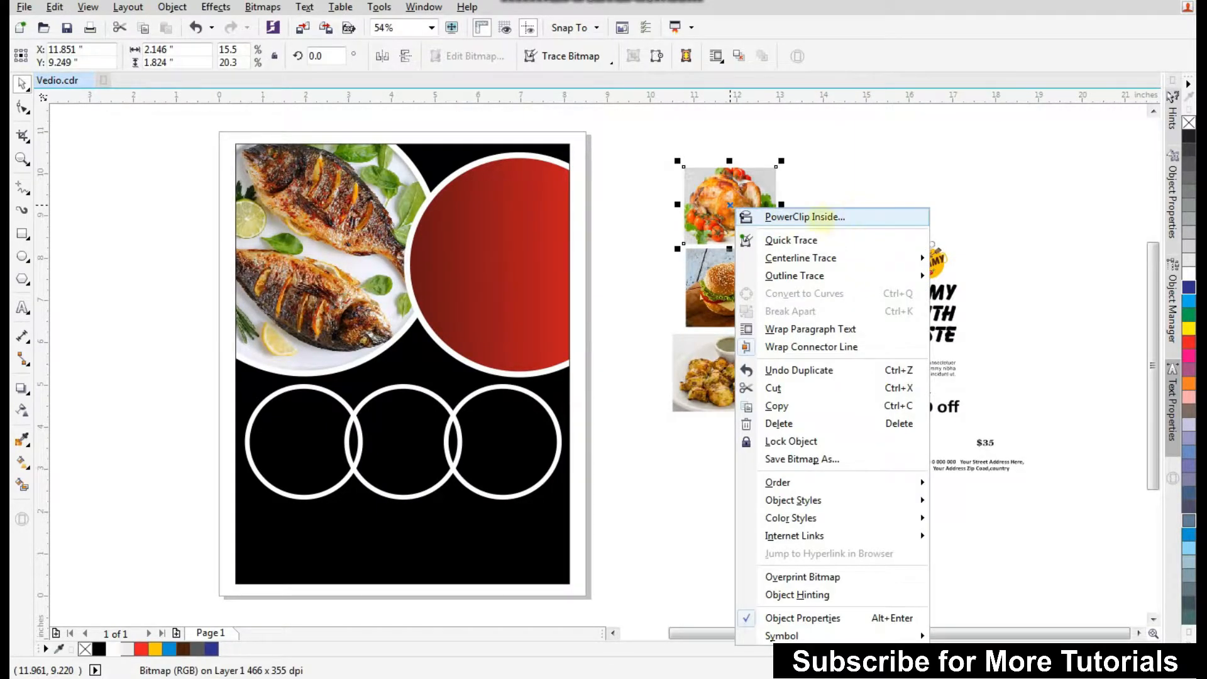
click(811, 217)
click(288, 440)
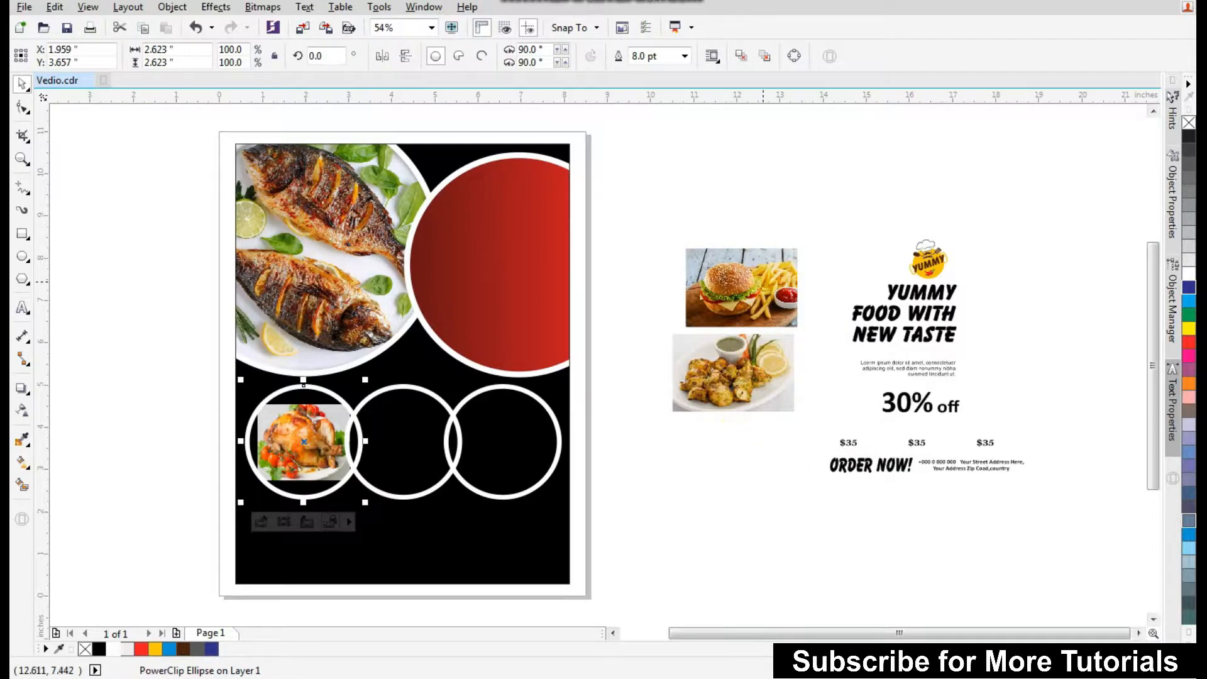
PowerClip the chicken tikka photo inside the middle circle.
click(733, 378)
right_click(733, 377)
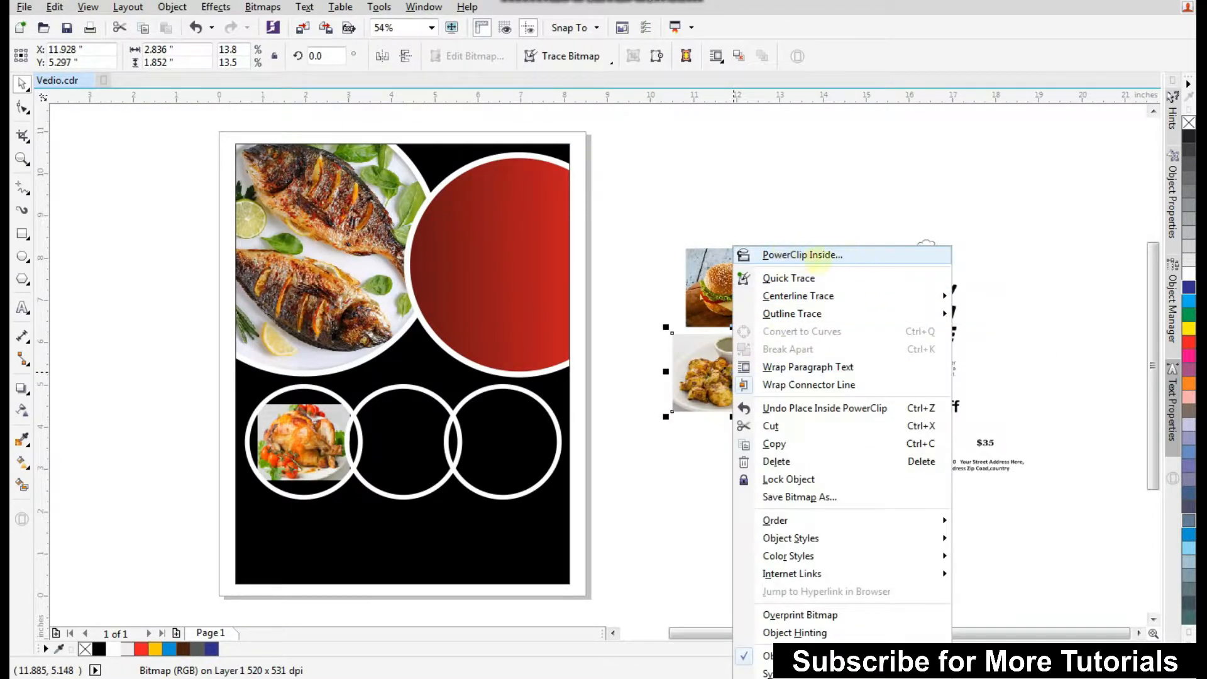
click(814, 255)
click(404, 452)
click(746, 496)
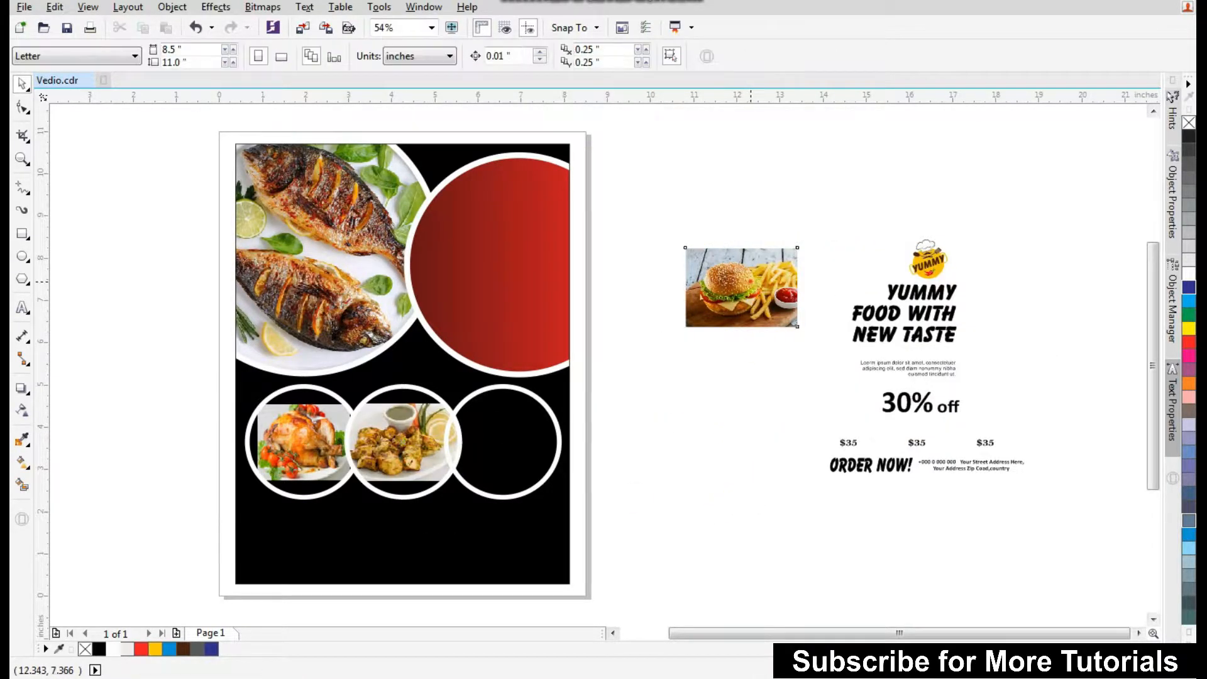
PowerClip the burger and fries photo inside the right circle.
click(750, 286)
right_click(750, 286)
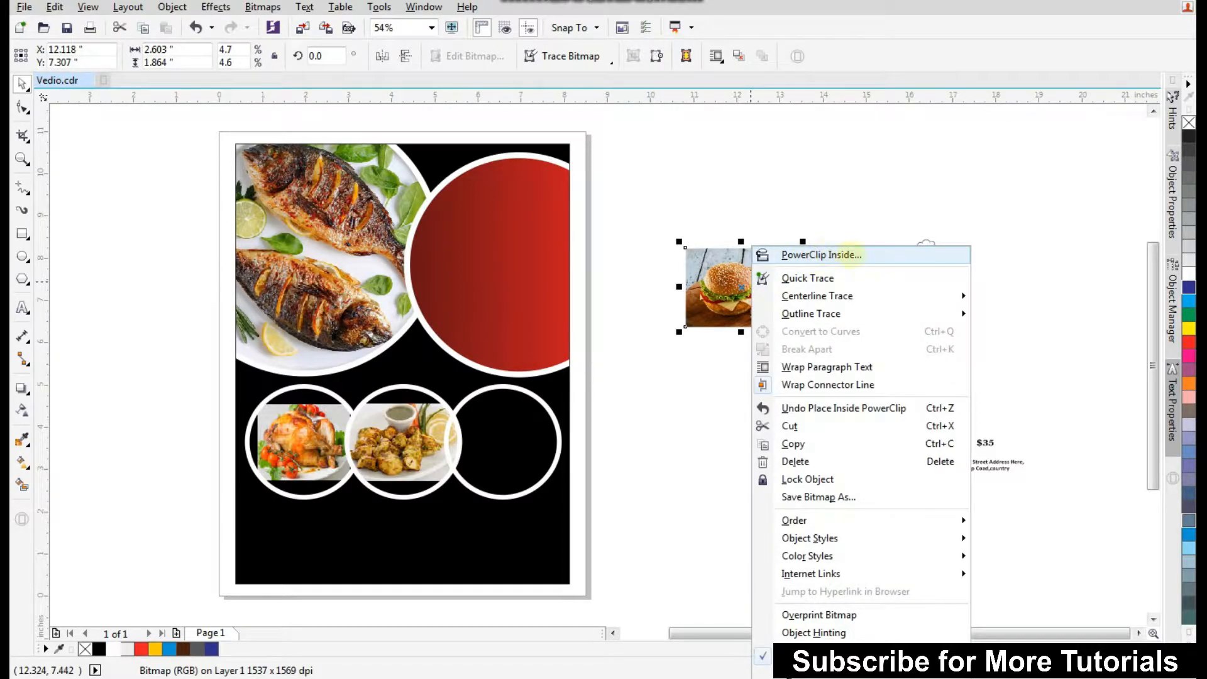
click(821, 255)
click(503, 440)
click(641, 442)
Edit the left circle's PowerClip contents, enlarging and repositioning the chicken photo to fill the circle.
drag(194, 520, 682, 360)
click(308, 407)
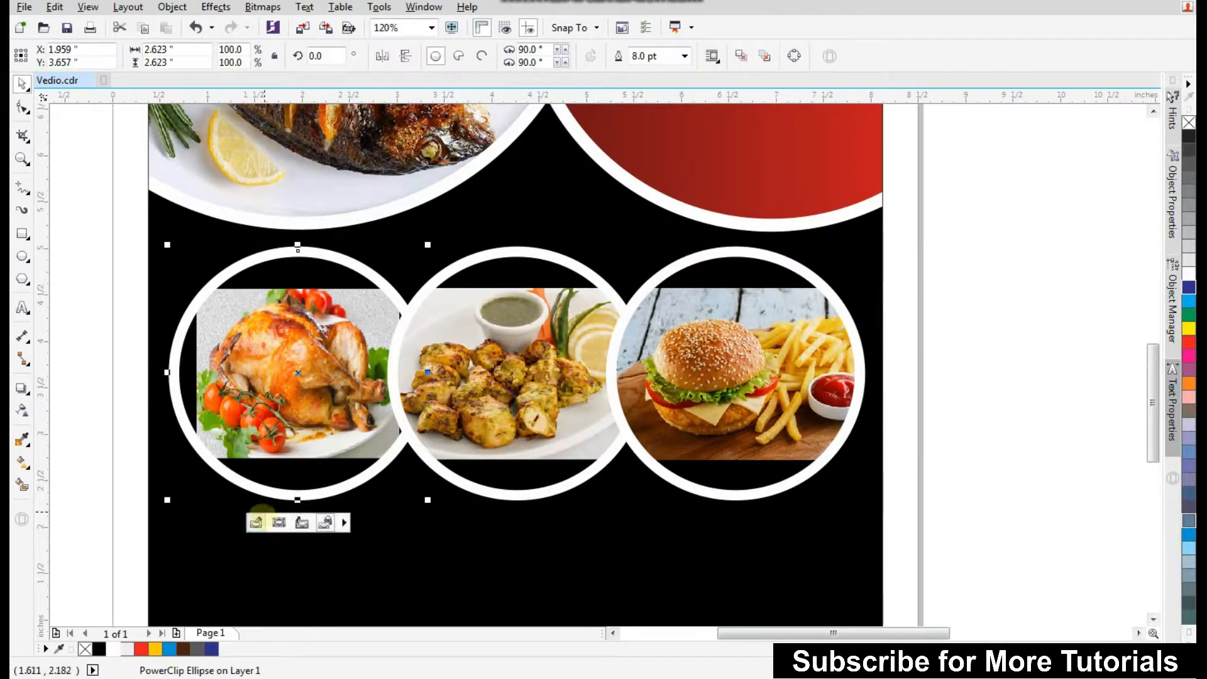
click(256, 523)
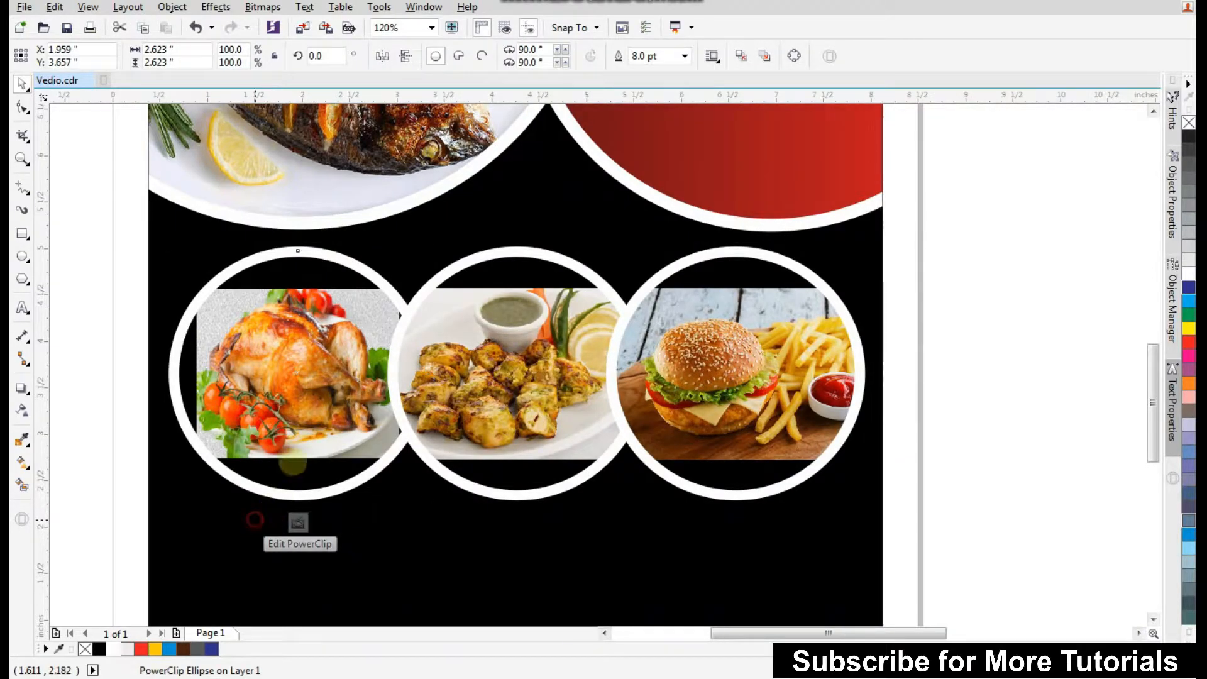
drag(403, 461, 447, 498)
drag(336, 435, 341, 435)
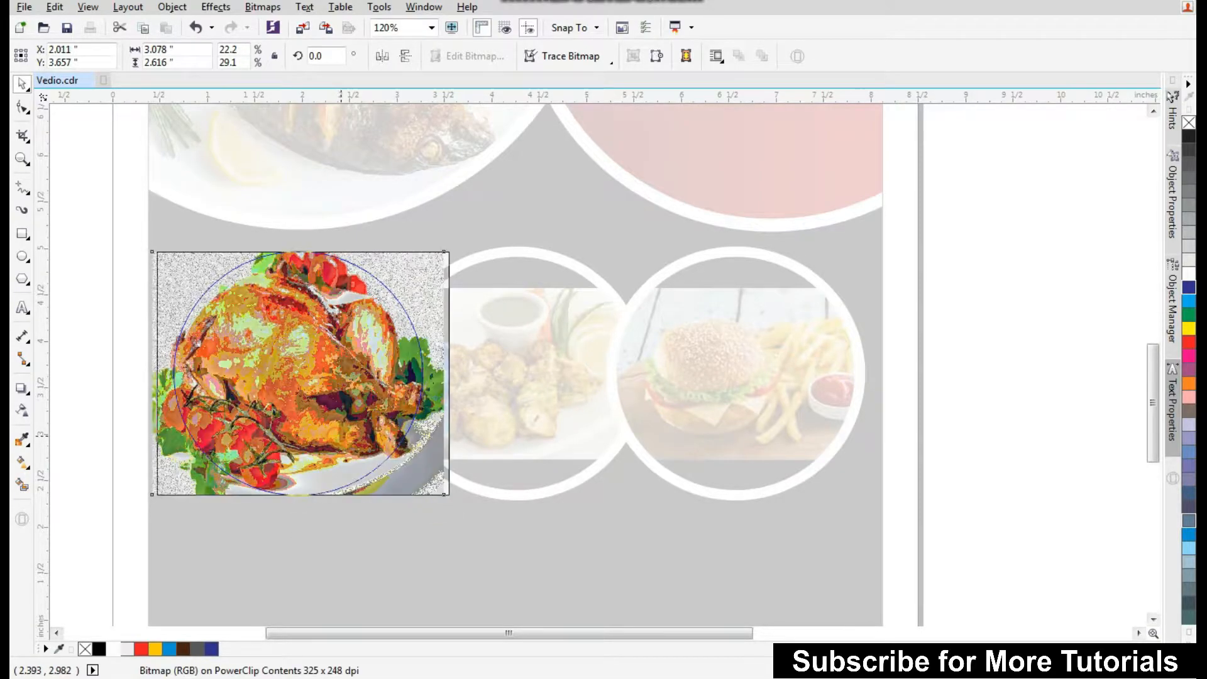
click(298, 523)
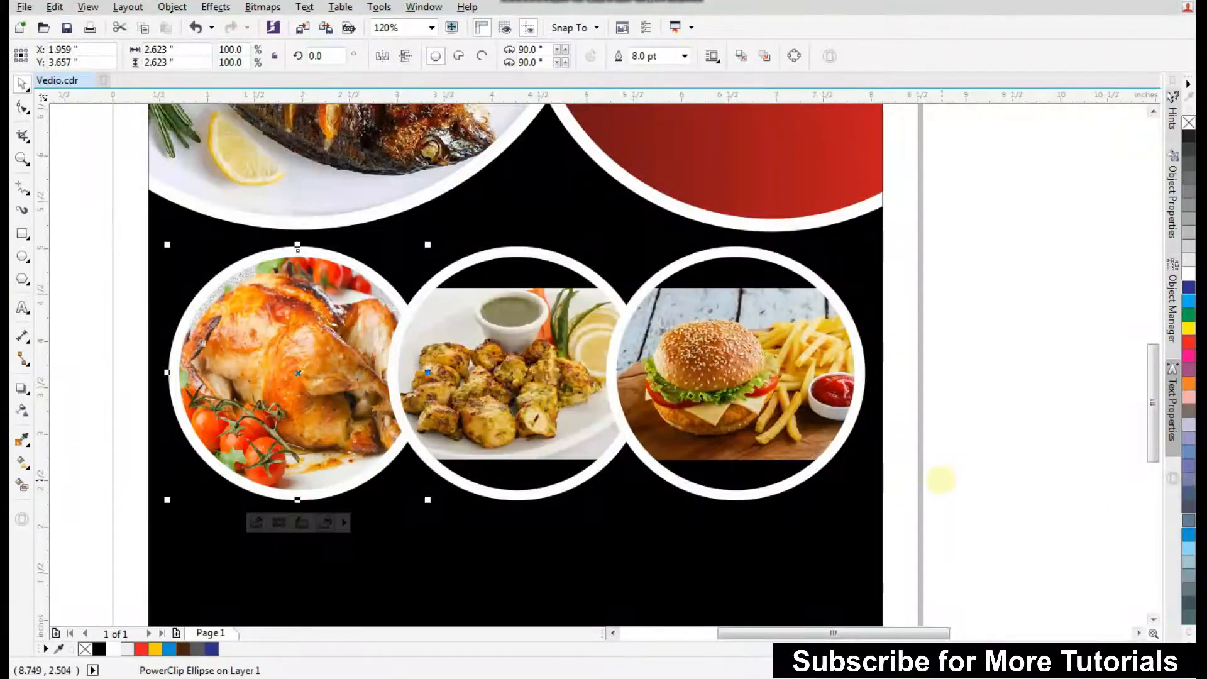
Edit the middle circle's PowerClip contents, enlarging and shifting the tikka photo to fill the circle.
click(941, 480)
double_click(552, 399)
drag(655, 464, 710, 552)
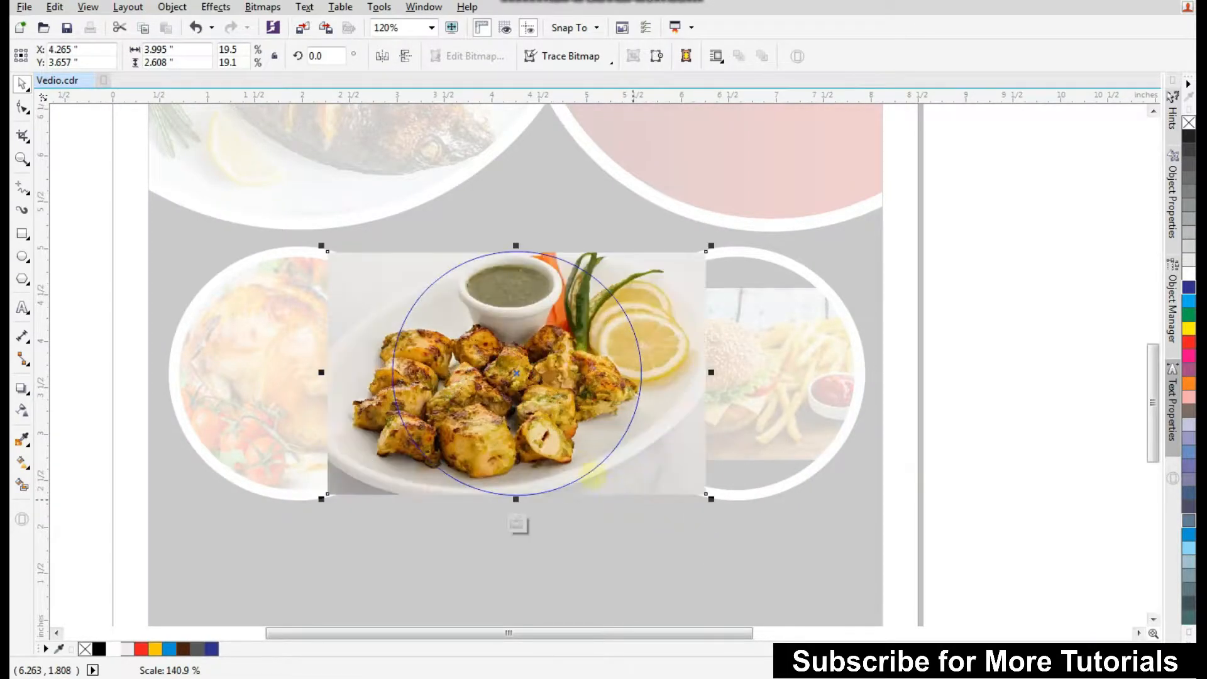
drag(559, 420, 569, 421)
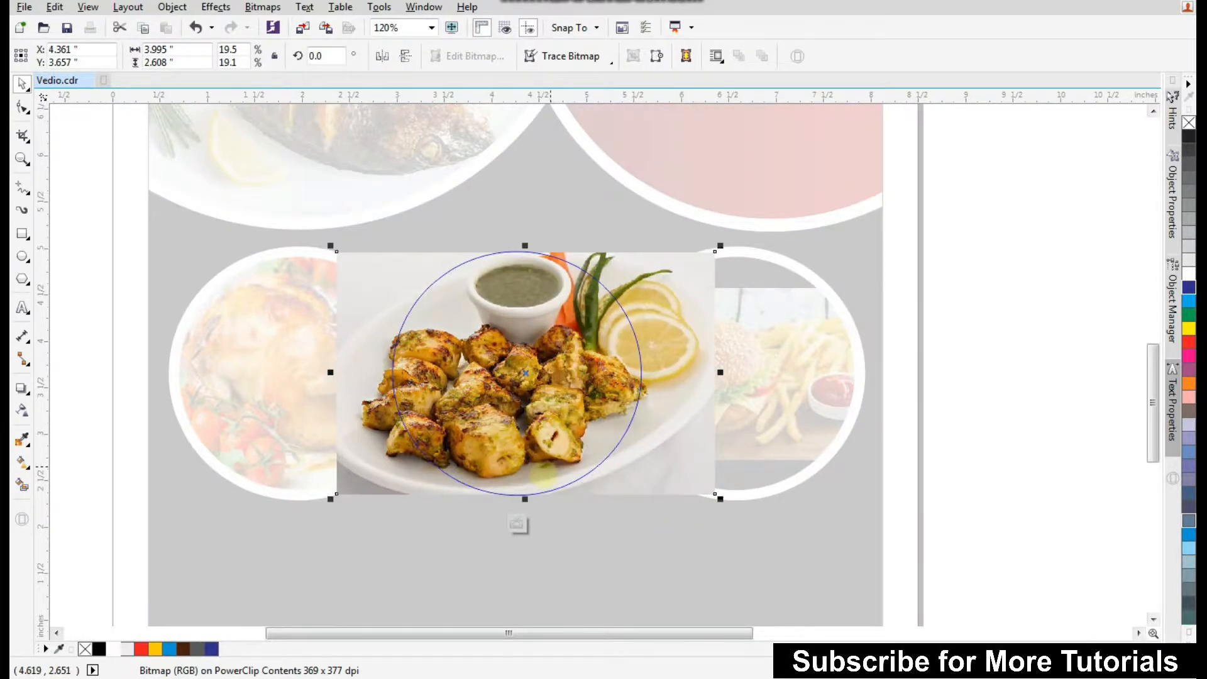
click(514, 524)
Edit the right circle's PowerClip contents, enlarging and shifting the burger photo to fill the circle.
click(744, 371)
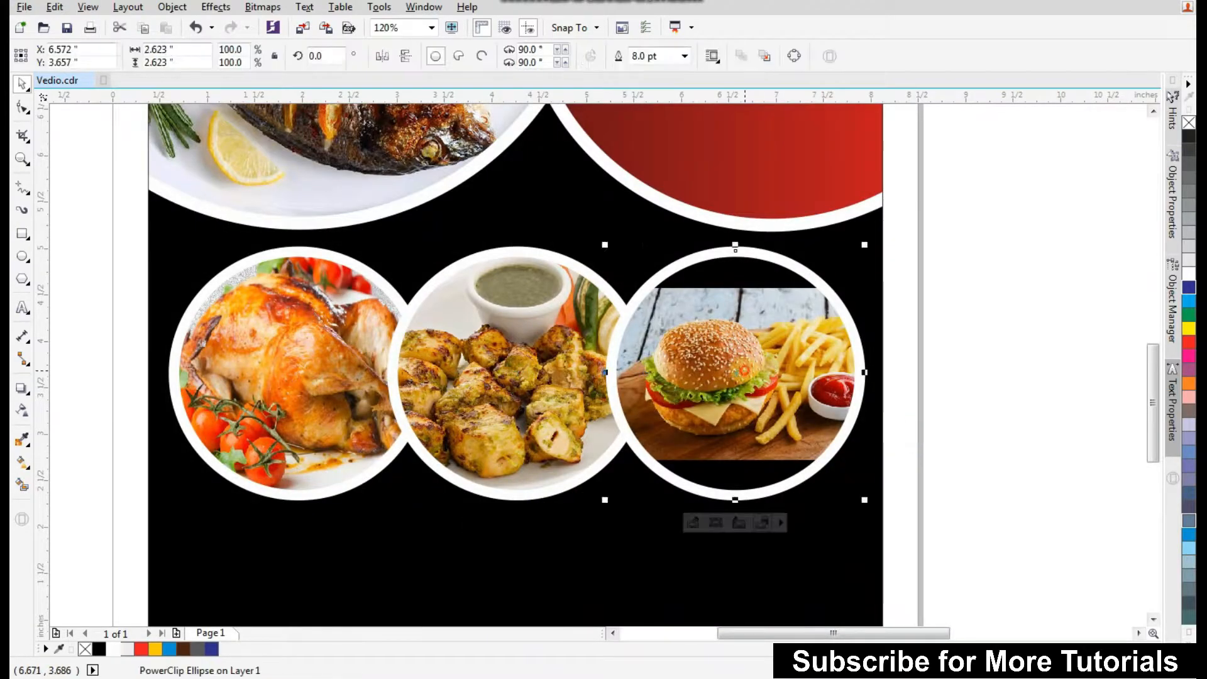
double_click(744, 370)
click(743, 371)
drag(864, 465, 908, 495)
drag(769, 416, 778, 416)
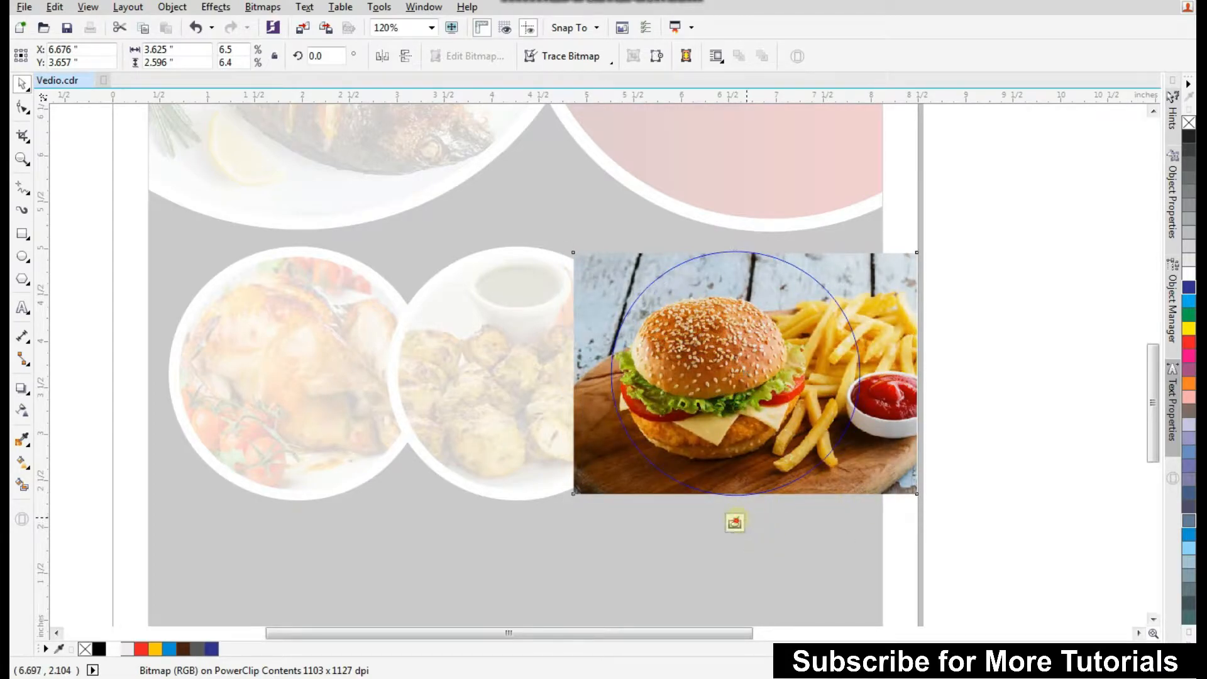
click(742, 521)
Select all three photo circles and set their outline width to 4.0 pt.
click(943, 469)
scroll(745, 372, down, 1)
click(750, 373)
shift+click(611, 370)
shift+click(516, 382)
click(698, 56)
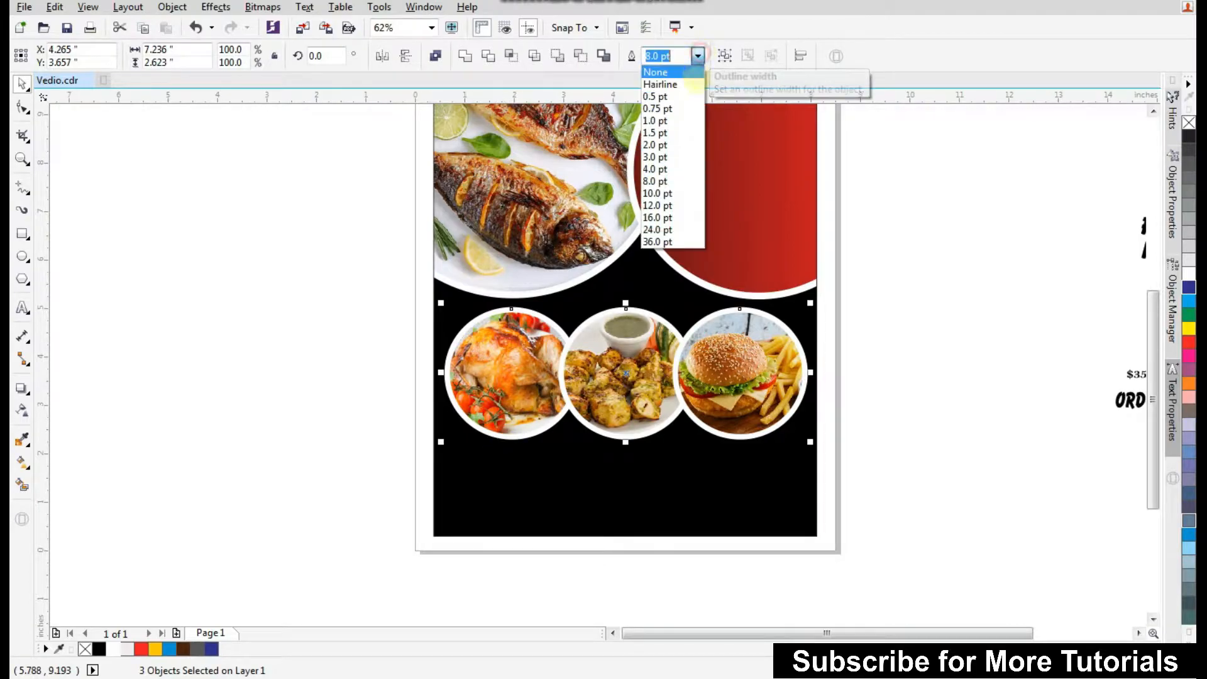
click(680, 169)
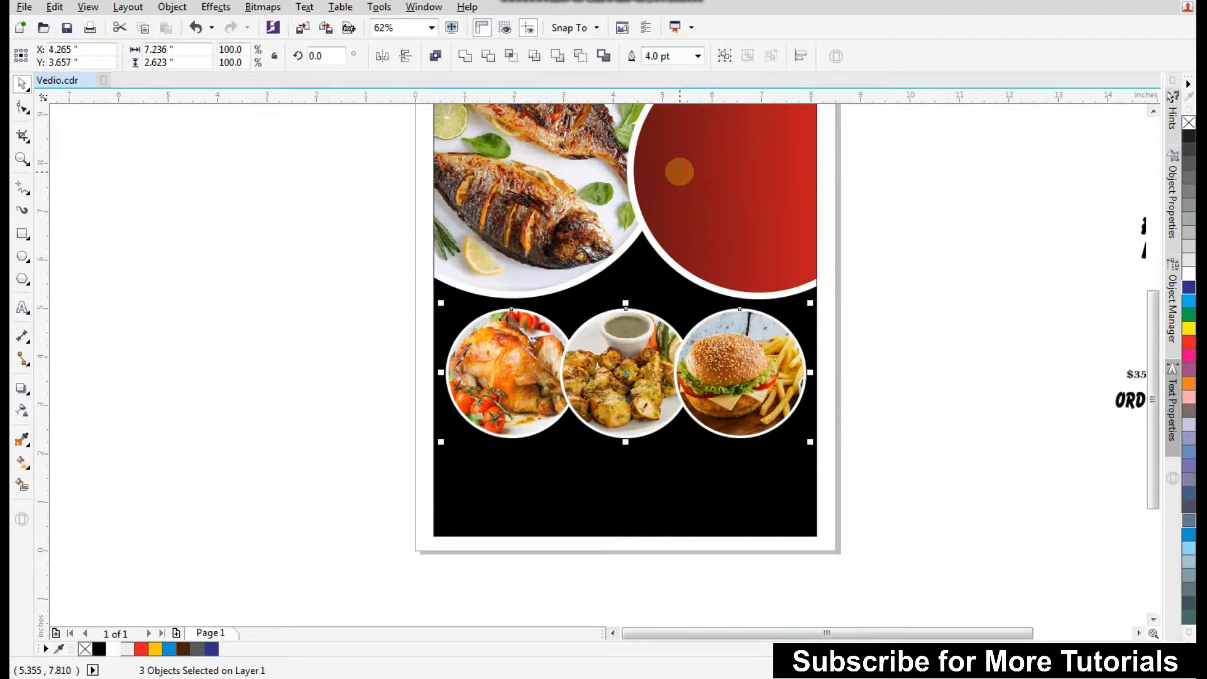
click(853, 327)
Draw a rectangle about 8 × 0.8 inches across the lower black background and fill it red.
scroll(499, 442, down, 2)
drag(348, 548, 983, 206)
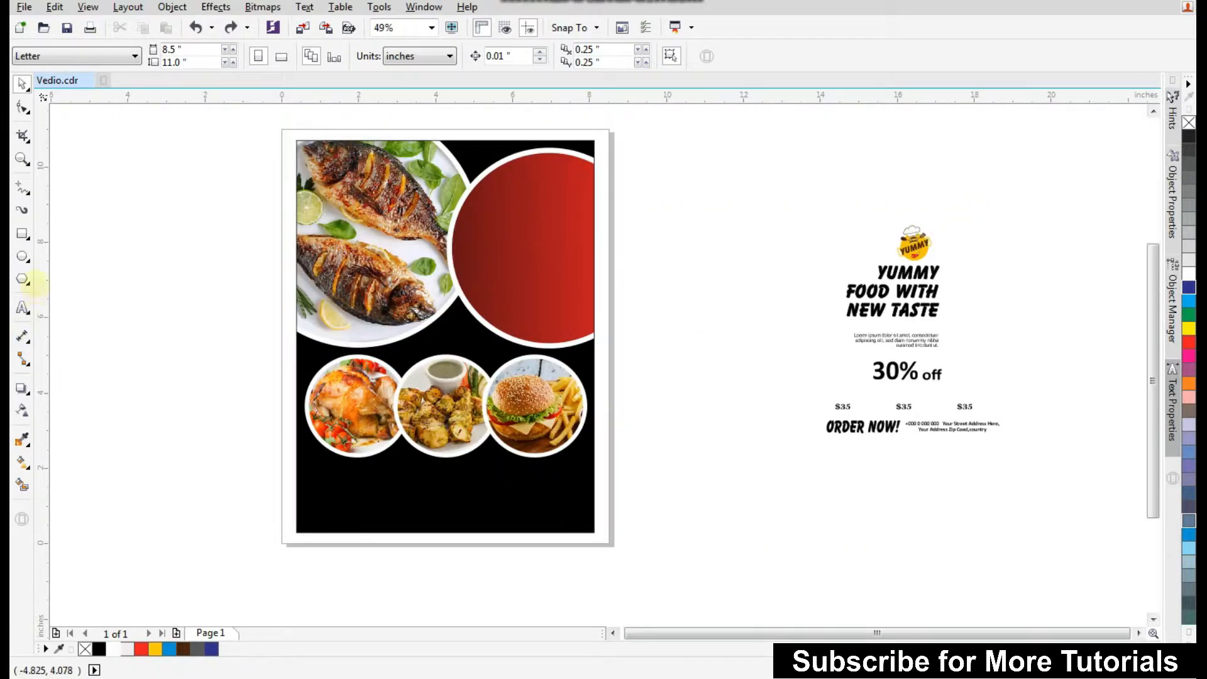
click(22, 234)
drag(274, 480, 580, 509)
scroll(577, 508, up, 2)
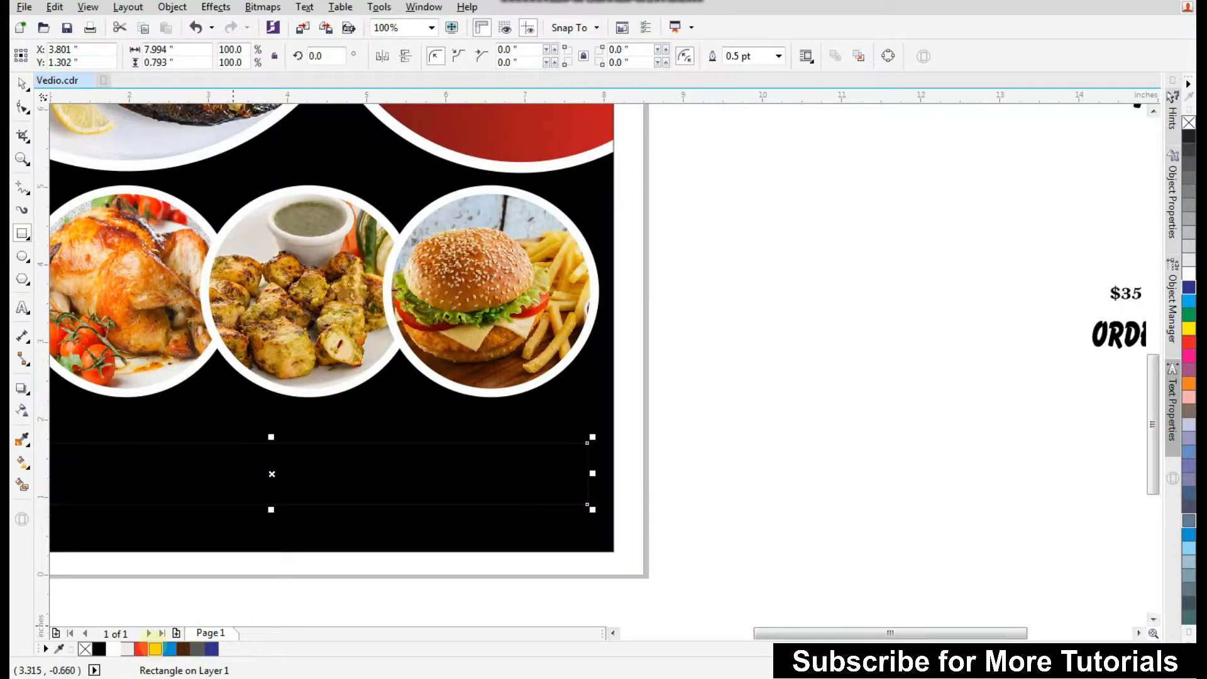
click(141, 649)
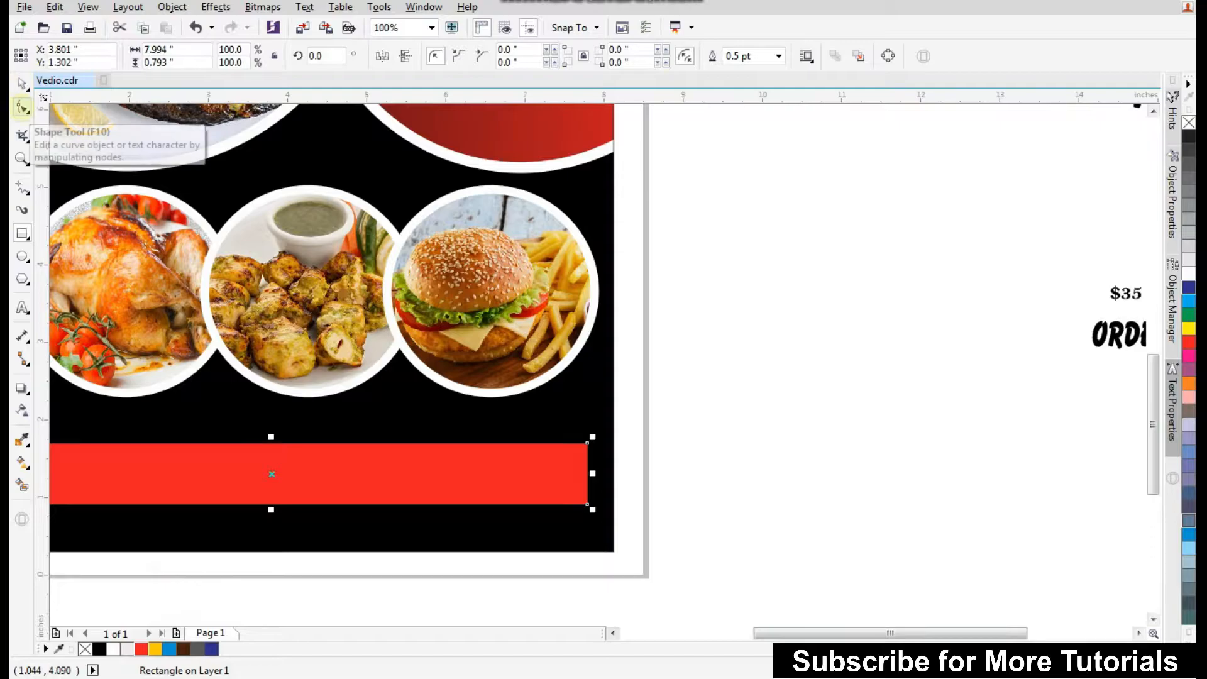
Round the red rectangle's corners to 0.396 inches with the Shape tool.
click(23, 107)
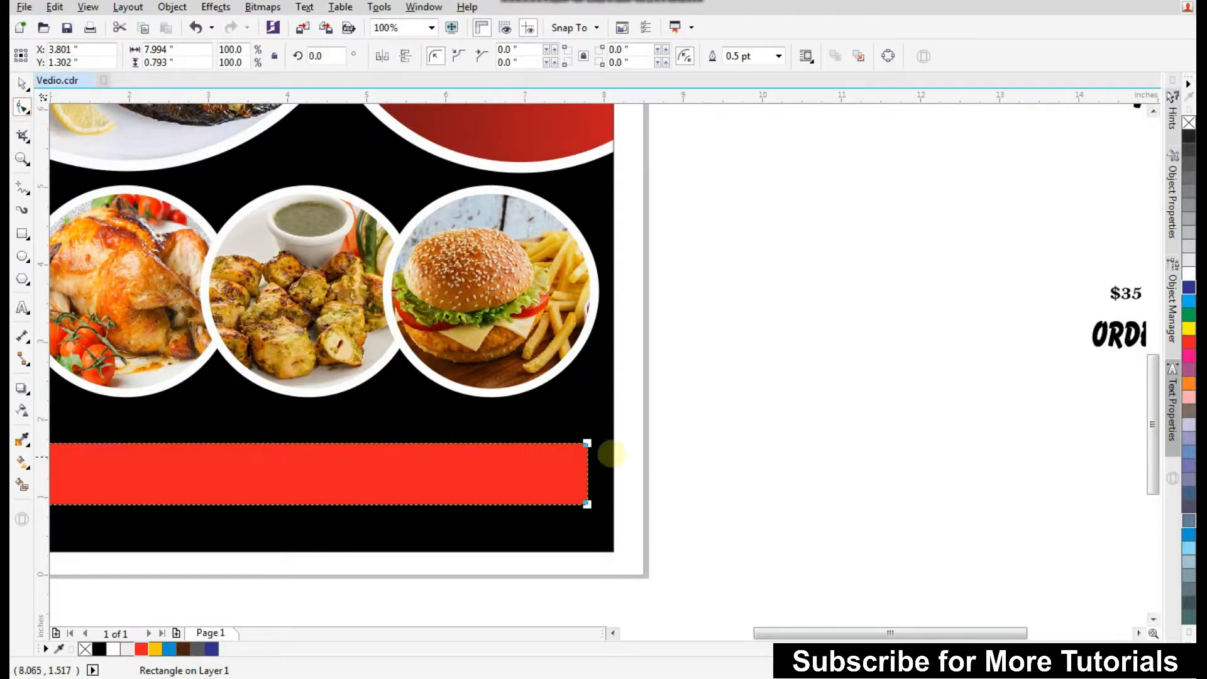
drag(587, 443, 564, 457)
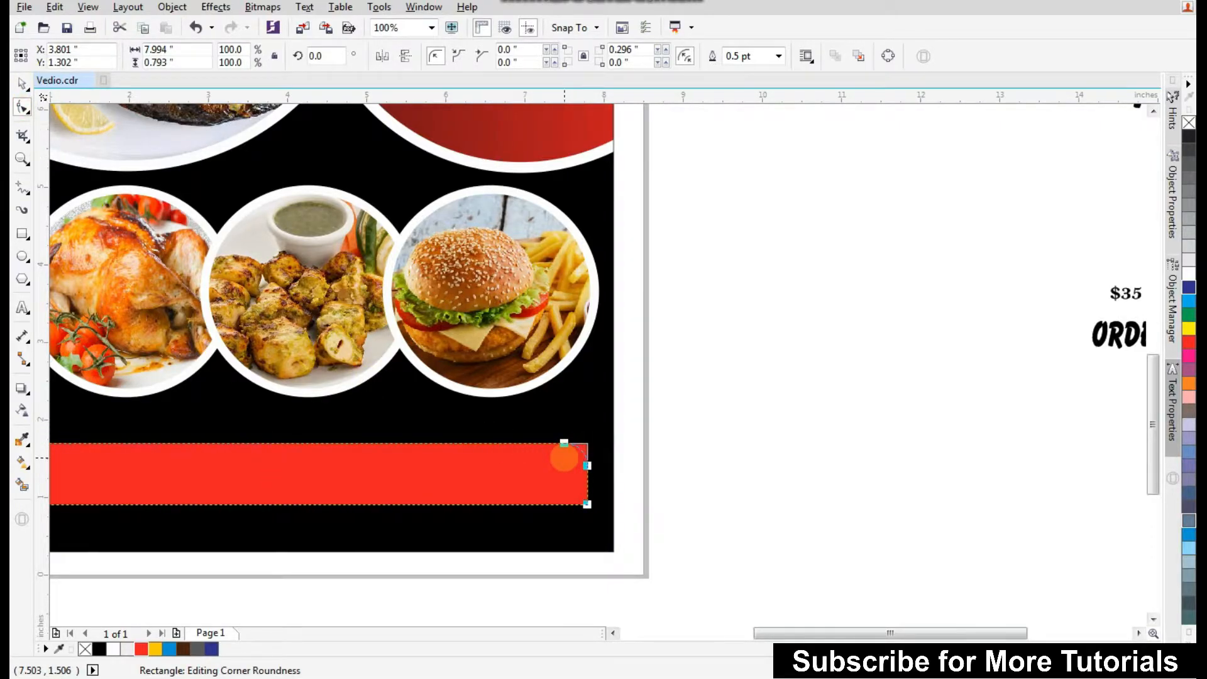
key(ctrl+z)
drag(587, 443, 526, 483)
key(ctrl+z)
click(22, 84)
scroll(657, 443, down, 1)
scroll(522, 468, up, 1)
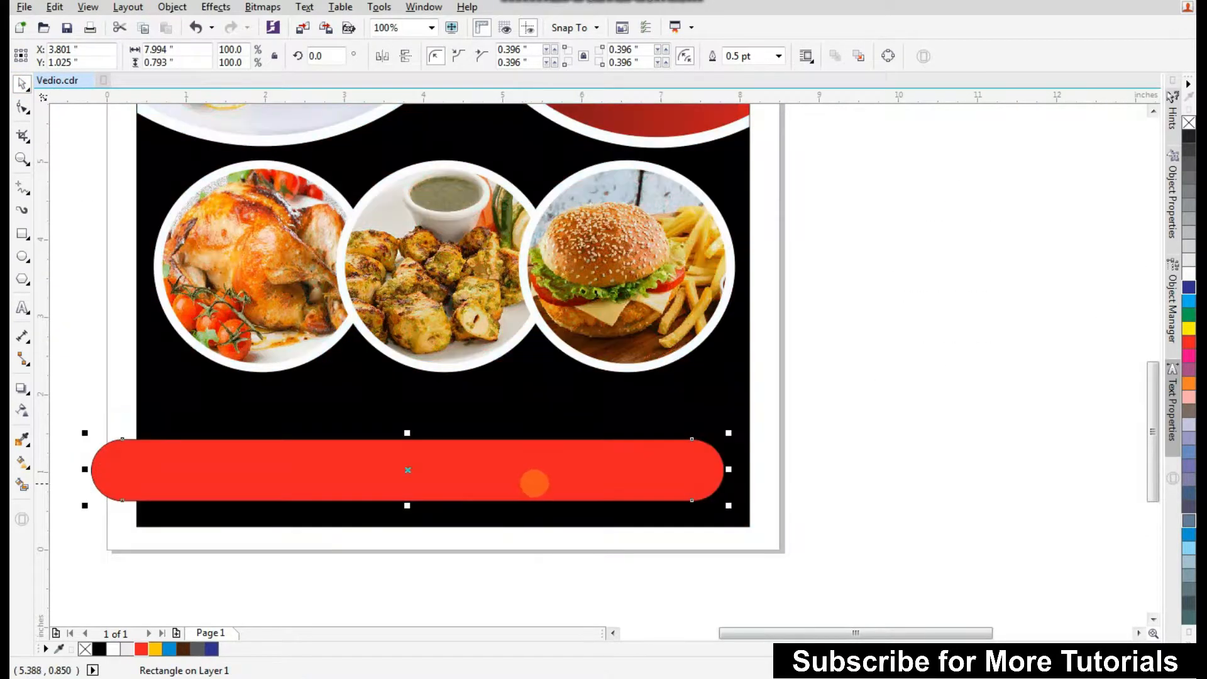
Remove the outline from the red rounded bar.
right_click(85, 649)
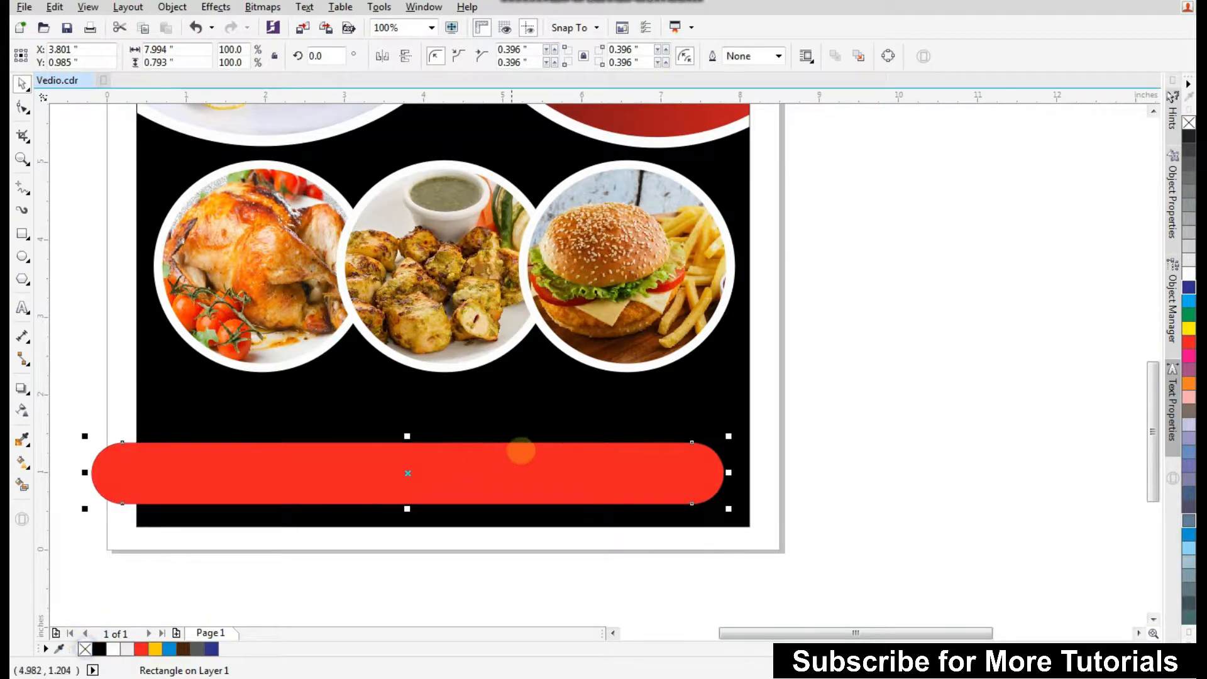
scroll(543, 455, up, 1)
drag(626, 473, 626, 465)
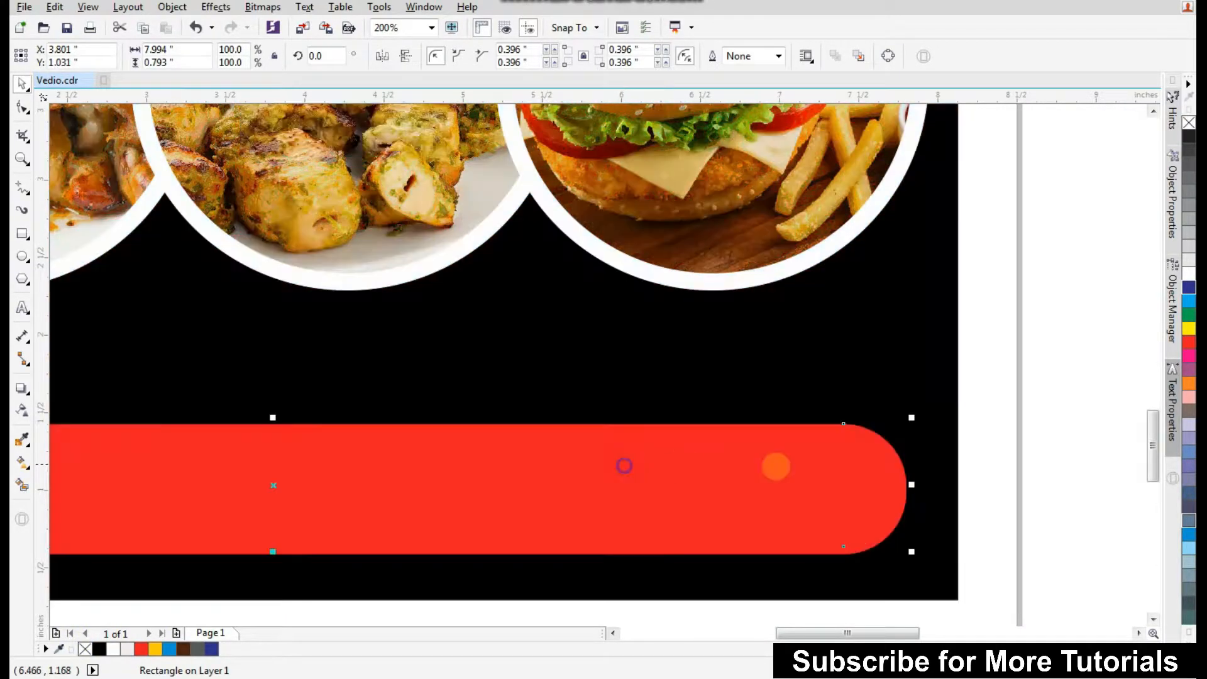
Duplicate the red bar slightly narrower, about 7.9 inches wide, and fill the copy yellow.
drag(911, 485, 899, 485)
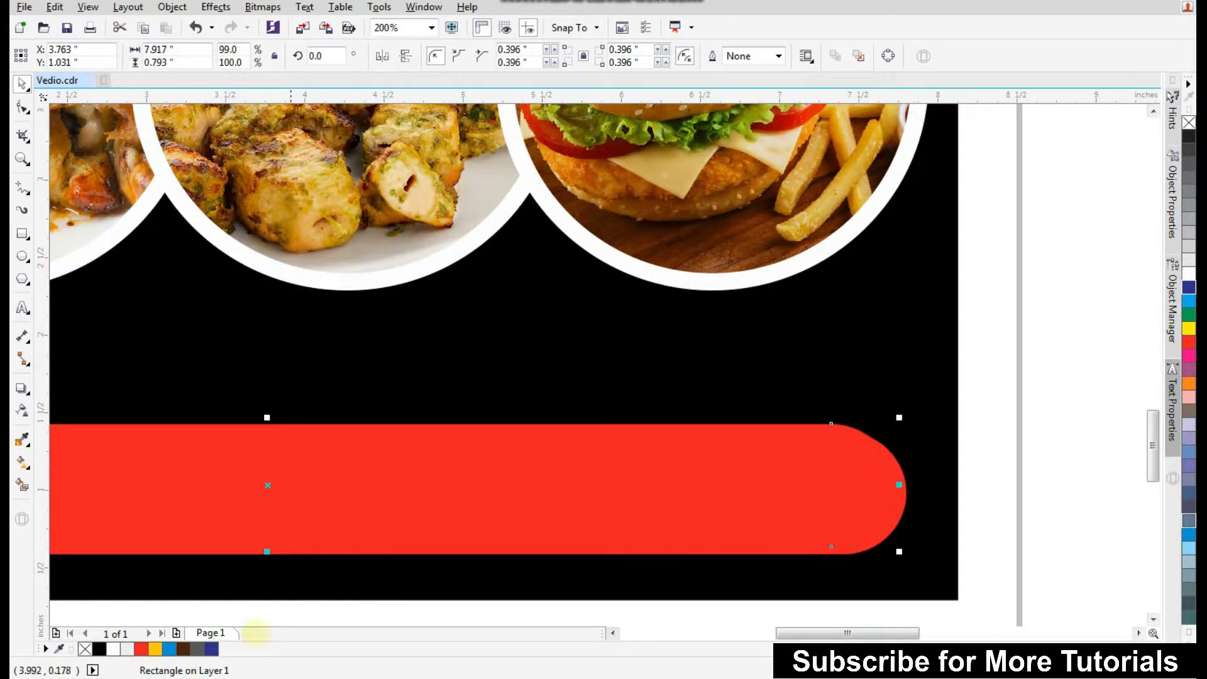
click(156, 649)
scroll(595, 466, down, 1)
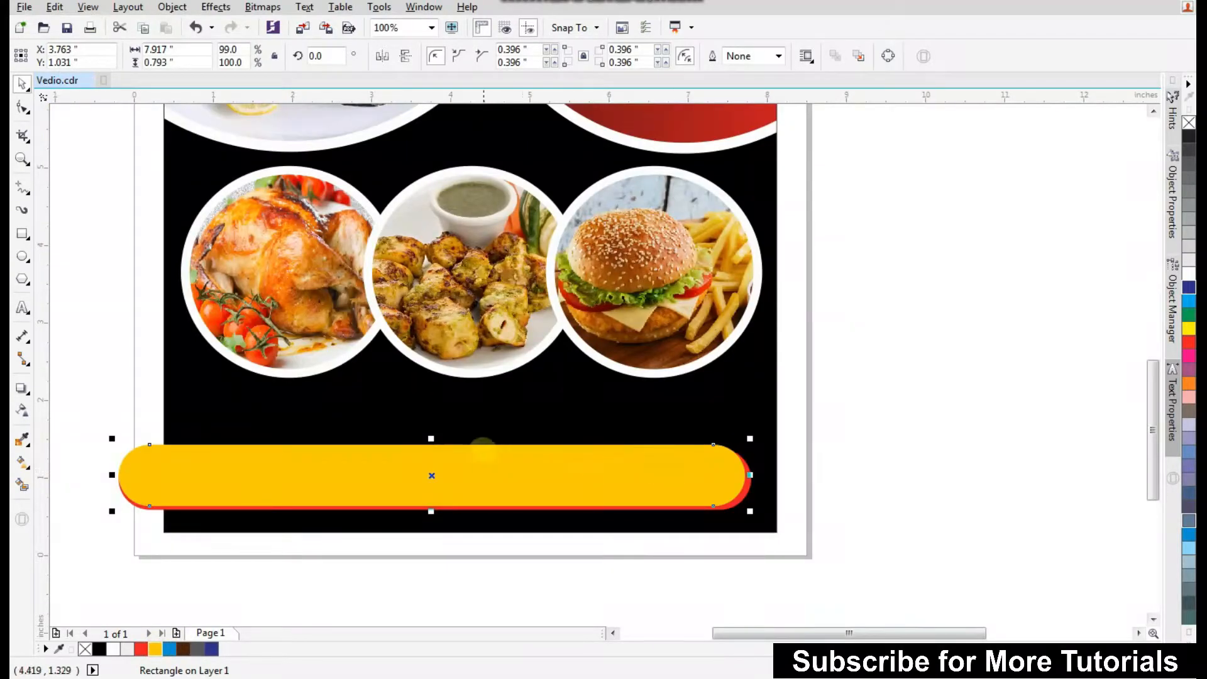
Stretch the yellow bar's top edge upward so the red bar shows as a thin border beneath it.
drag(431, 438, 431, 428)
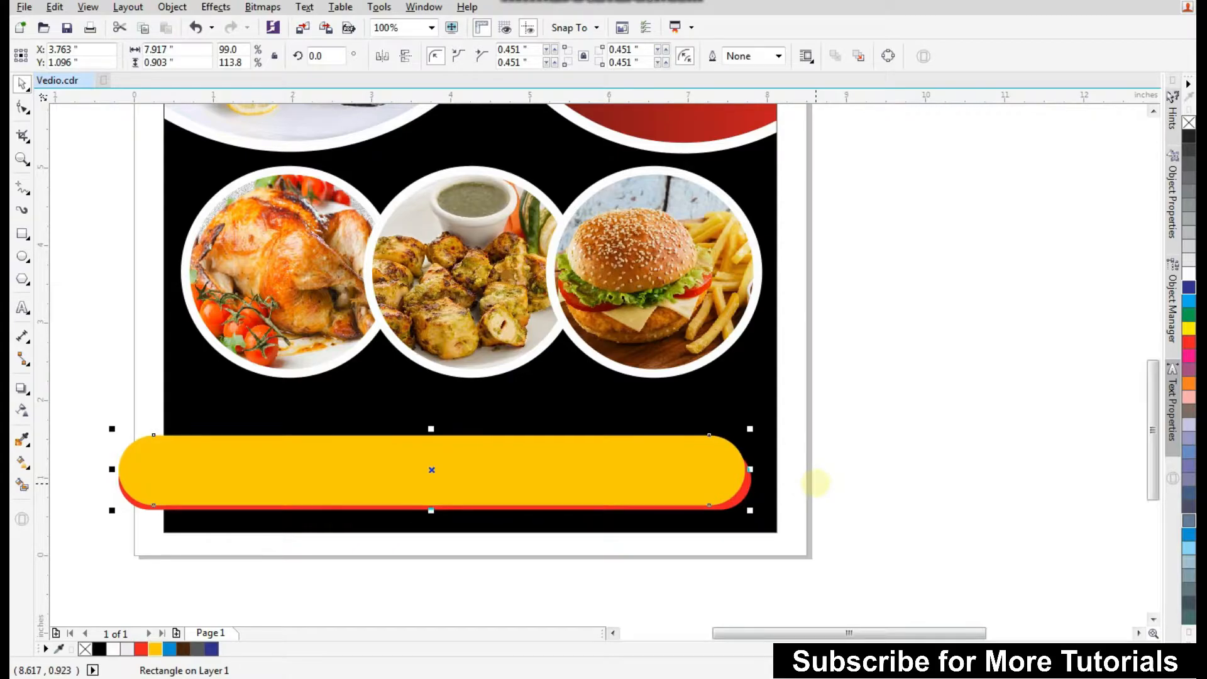
click(834, 479)
scroll(448, 445, up, 1)
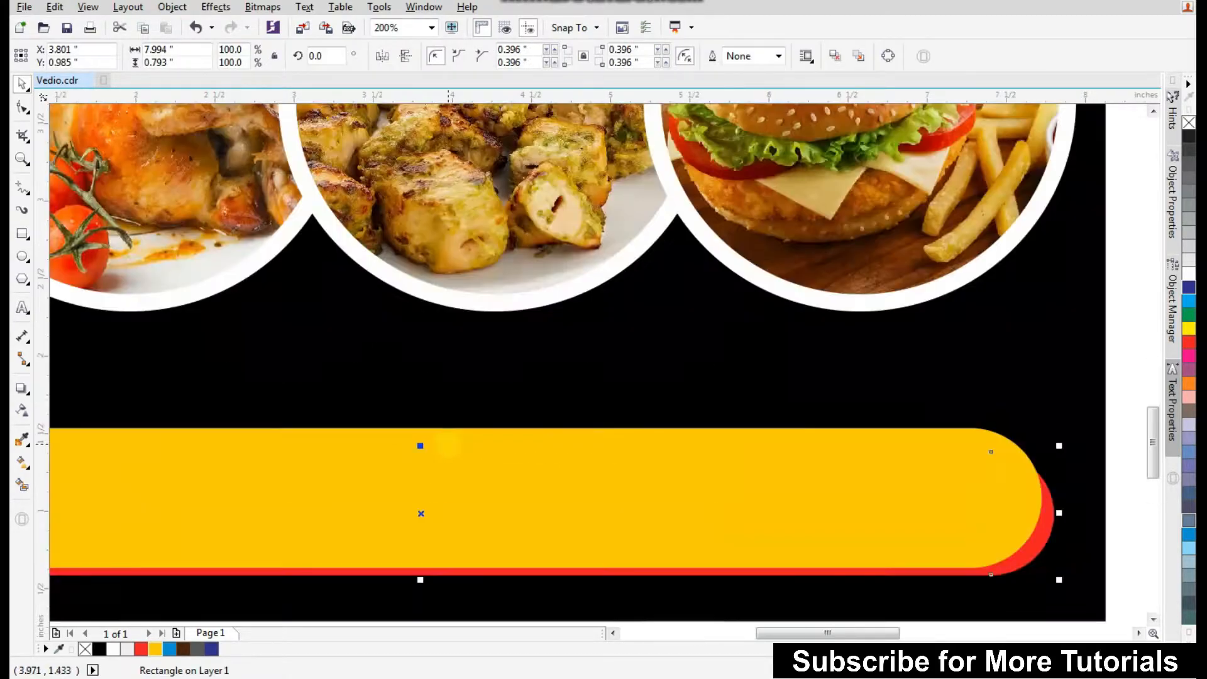
scroll(529, 461, down, 1)
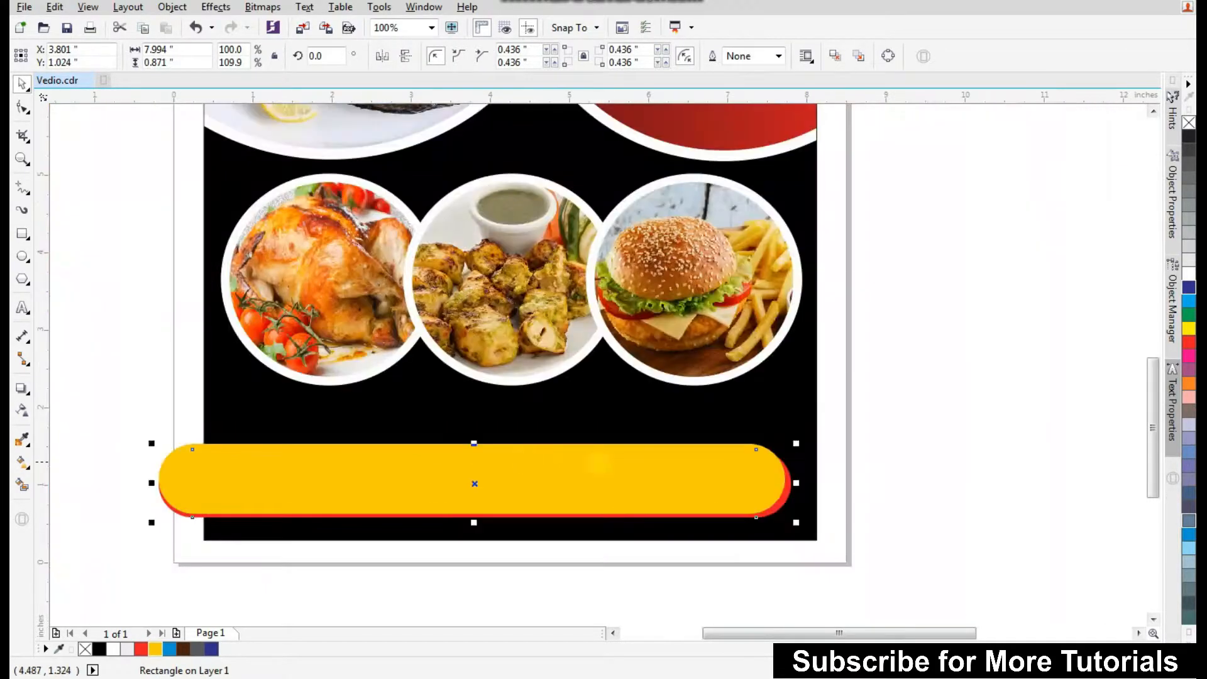
Group the yellow and red bars and PowerClip the group inside the black background.
click(900, 451)
drag(888, 423, 124, 537)
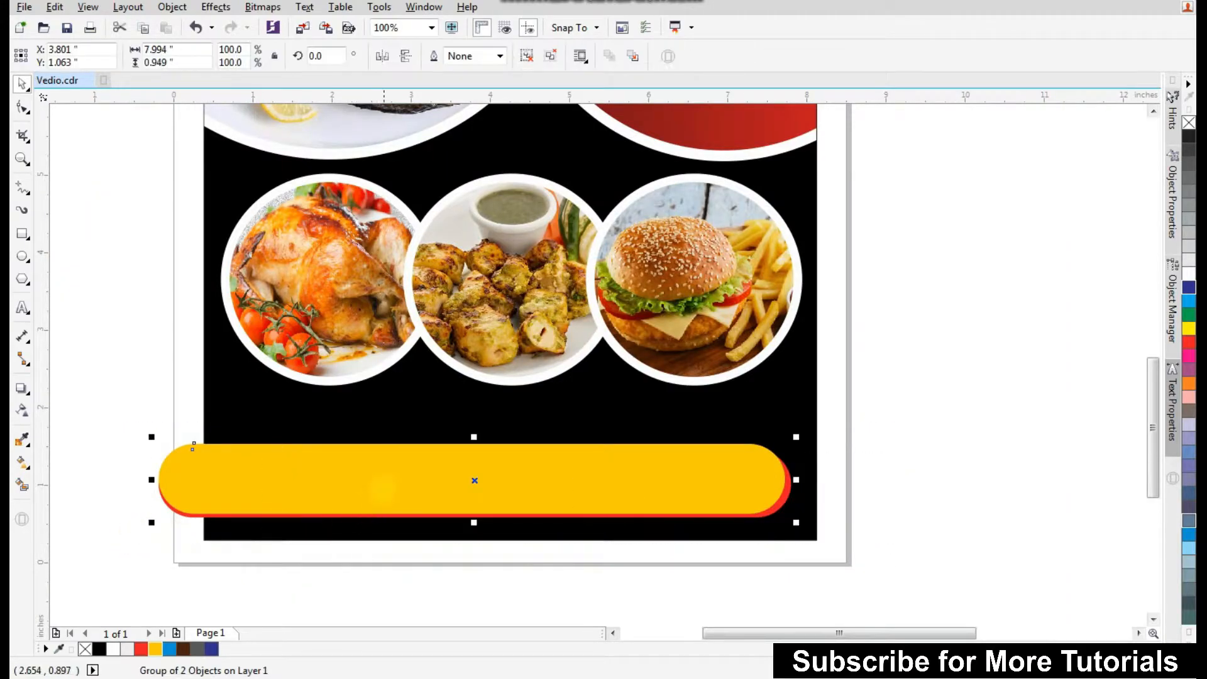
right_click(382, 483)
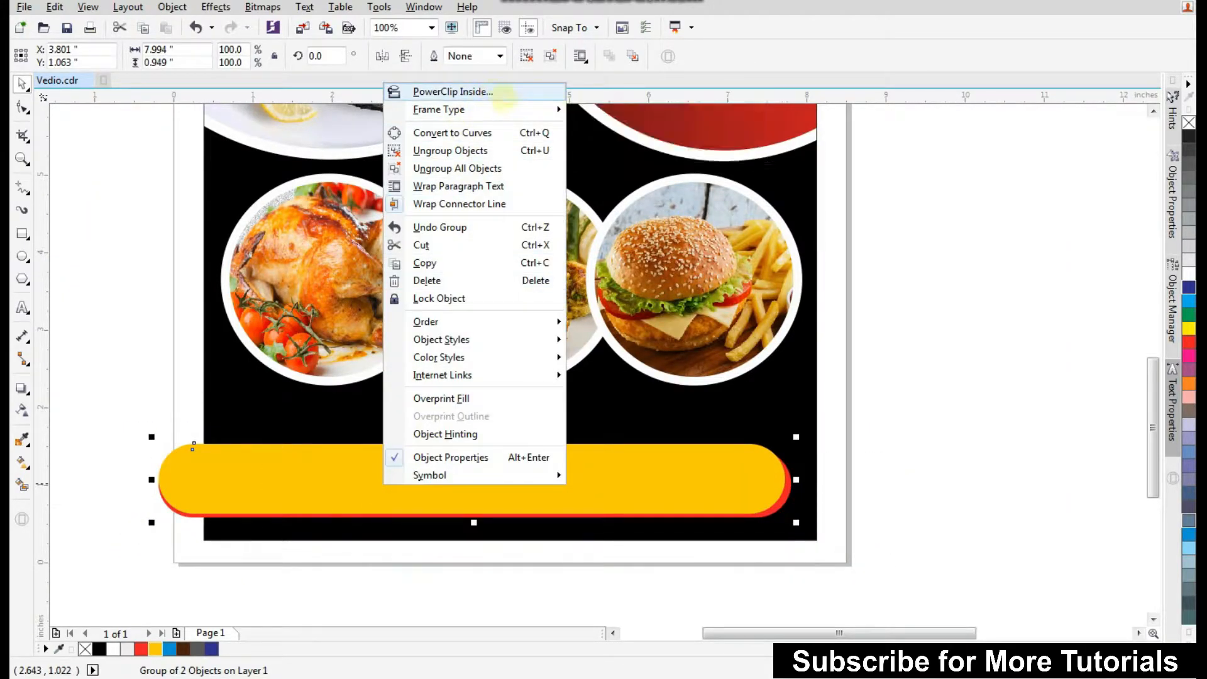
click(496, 93)
click(557, 423)
click(396, 602)
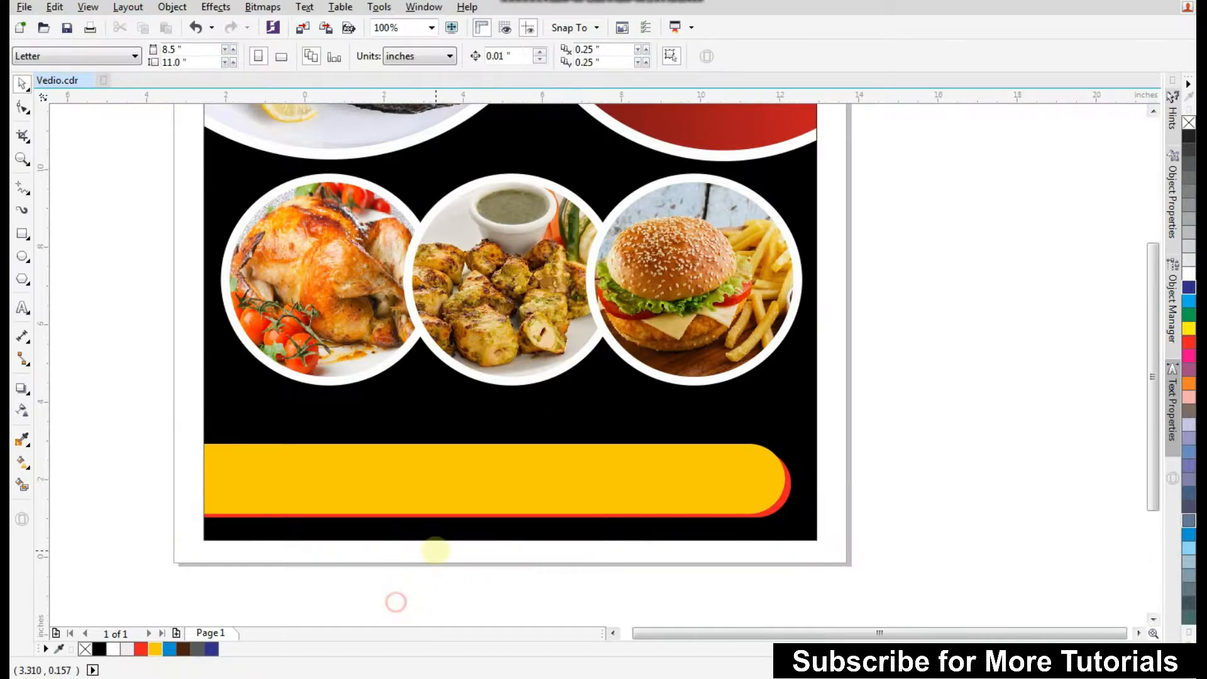
Draw a circle about 1 inch wide below the chicken photo with a 4 pt white outline and red fill.
scroll(436, 550, down, 2)
drag(257, 564, 1092, 204)
click(24, 255)
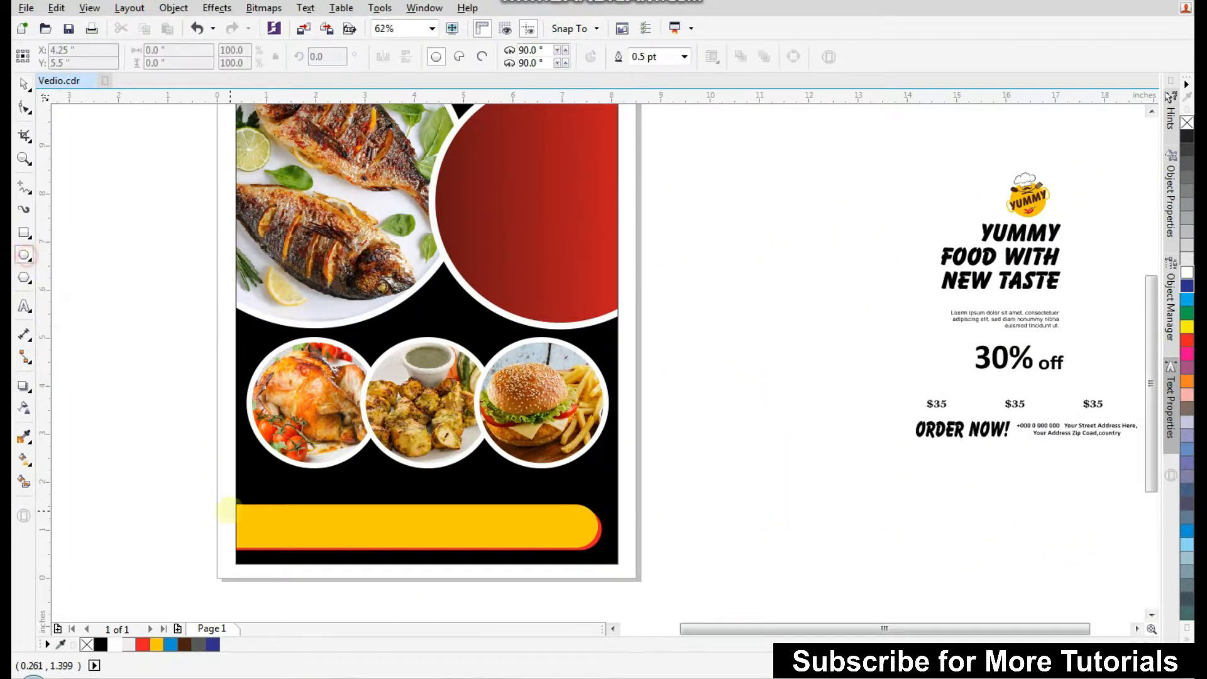
scroll(289, 503, up, 2)
drag(226, 394, 335, 500)
right_click(128, 643)
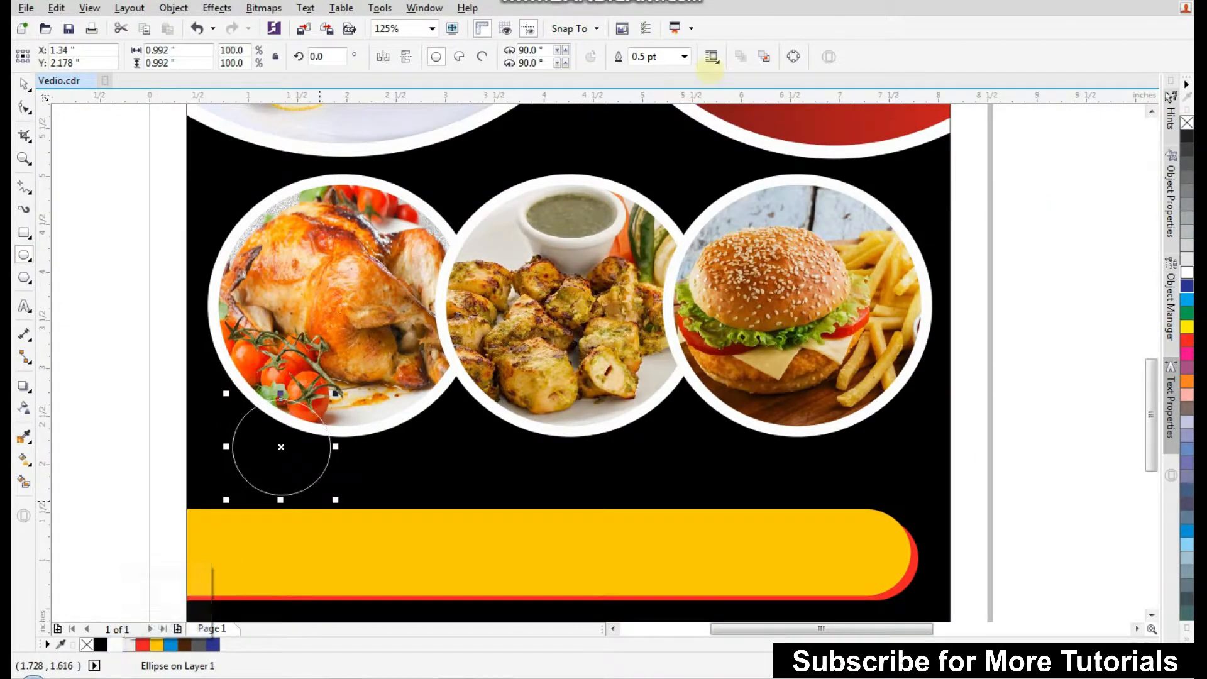
click(684, 56)
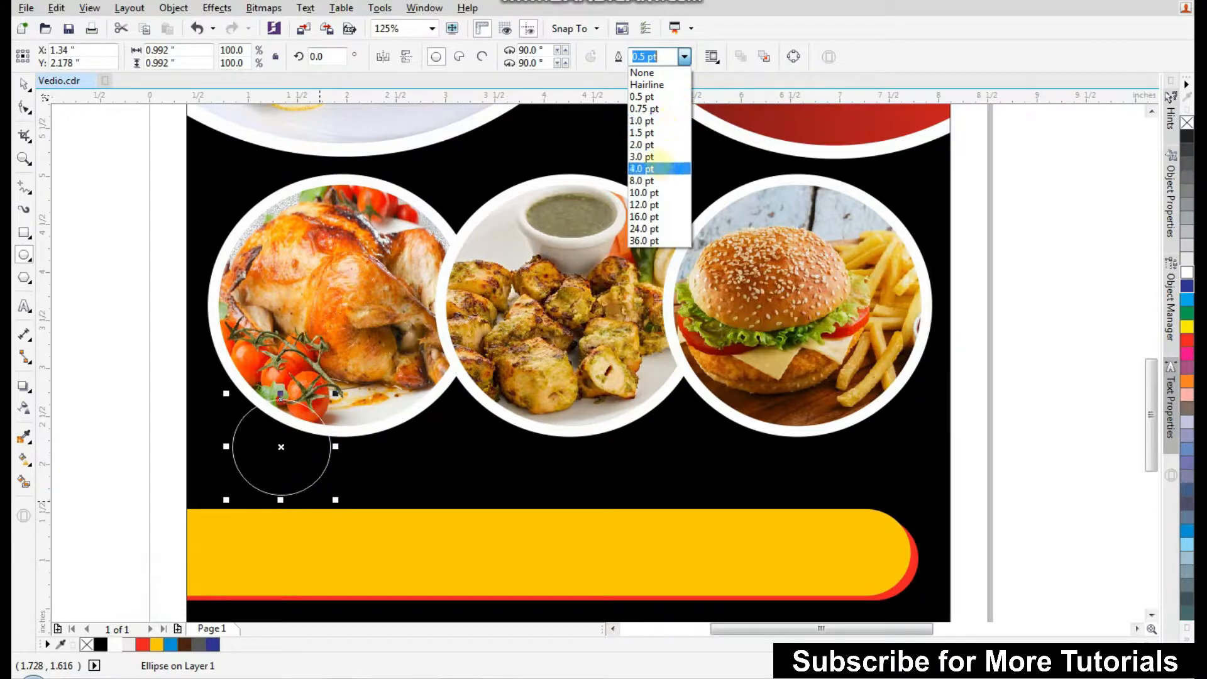
click(657, 167)
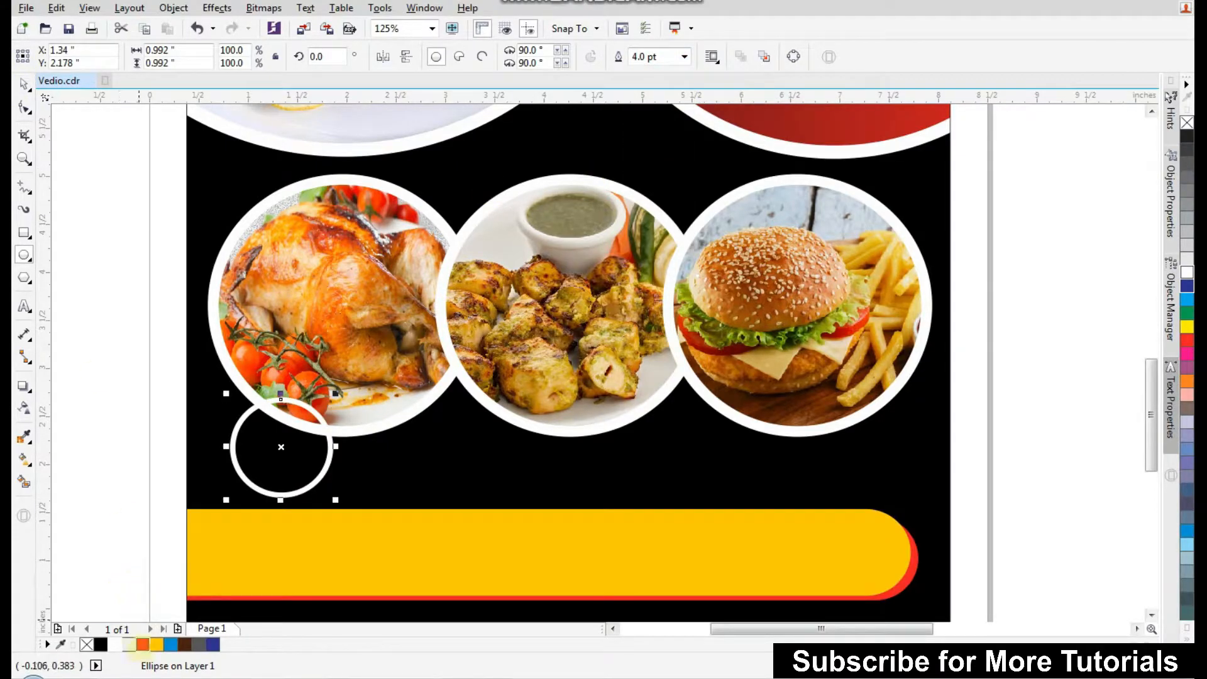
click(142, 644)
Duplicate the red circle twice, placing one copy under each of the other two food circles.
click(24, 84)
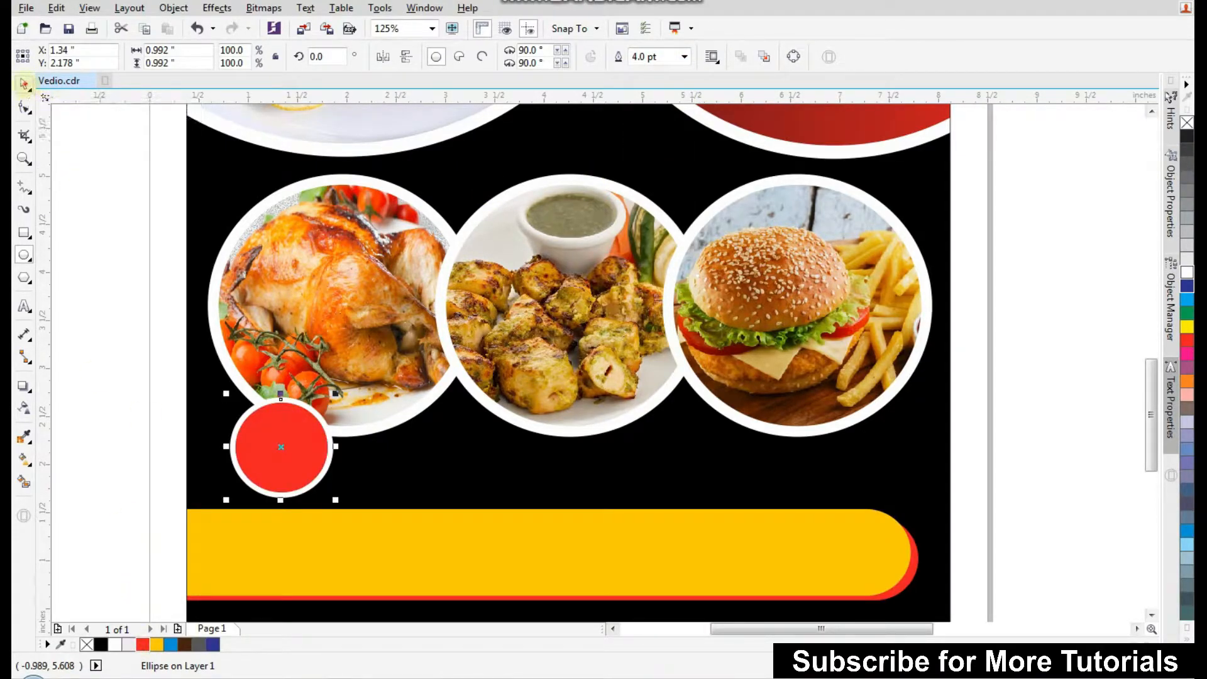
drag(273, 454, 474, 458)
key(ctrl+r)
drag(689, 459, 726, 451)
shift+click(489, 456)
shift+click(269, 457)
drag(492, 459, 508, 437)
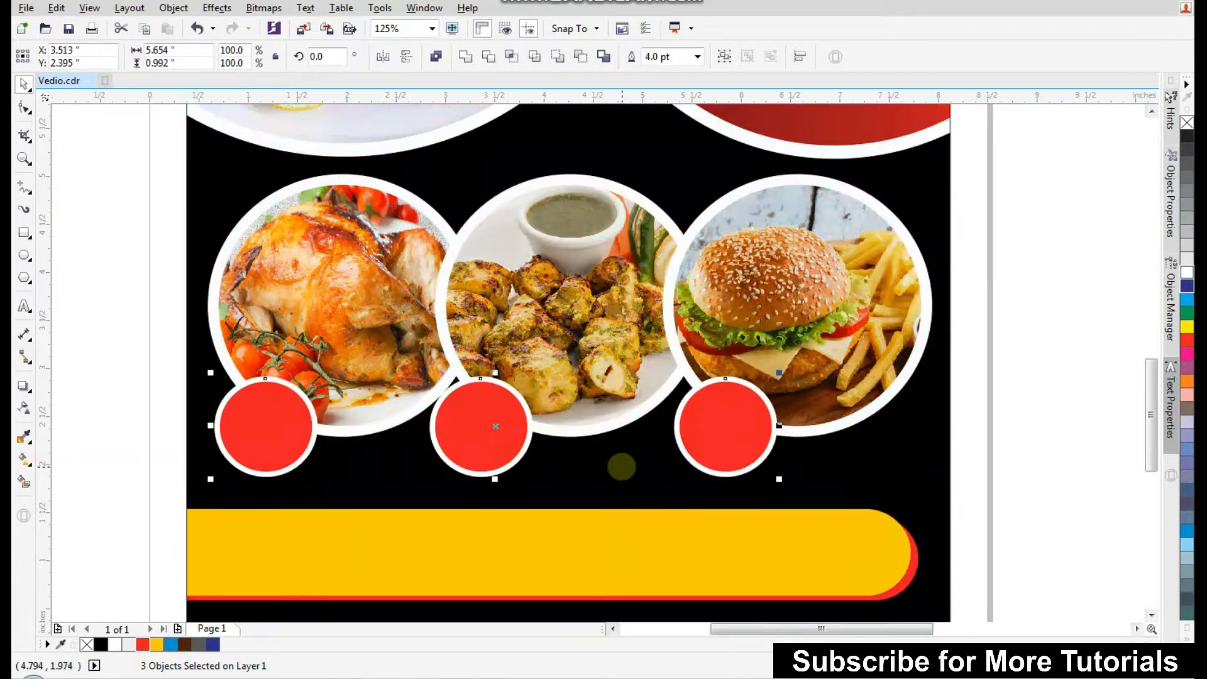
Edit the background's PowerClip contents and move the yellow and red bar group slightly lower.
scroll(374, 538, down, 1)
click(320, 558)
drag(320, 558, 772, 476)
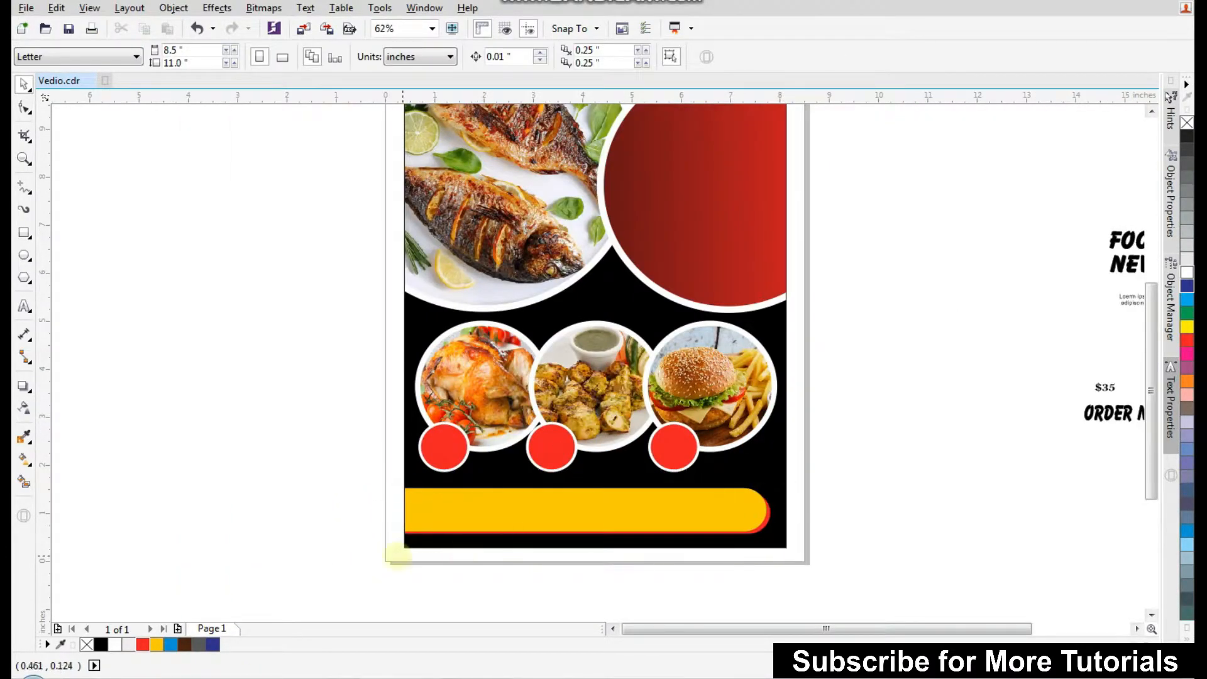
scroll(515, 523, up, 1)
double_click(698, 345)
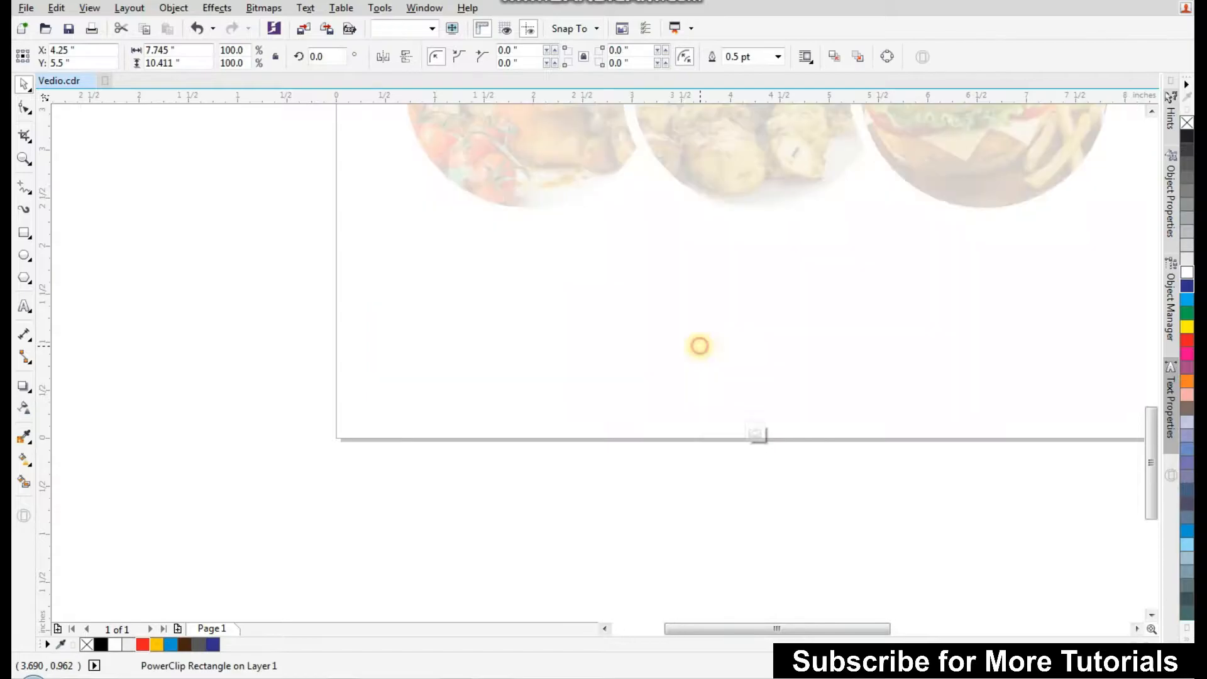
scroll(350, 424, down, 1)
drag(375, 423, 809, 351)
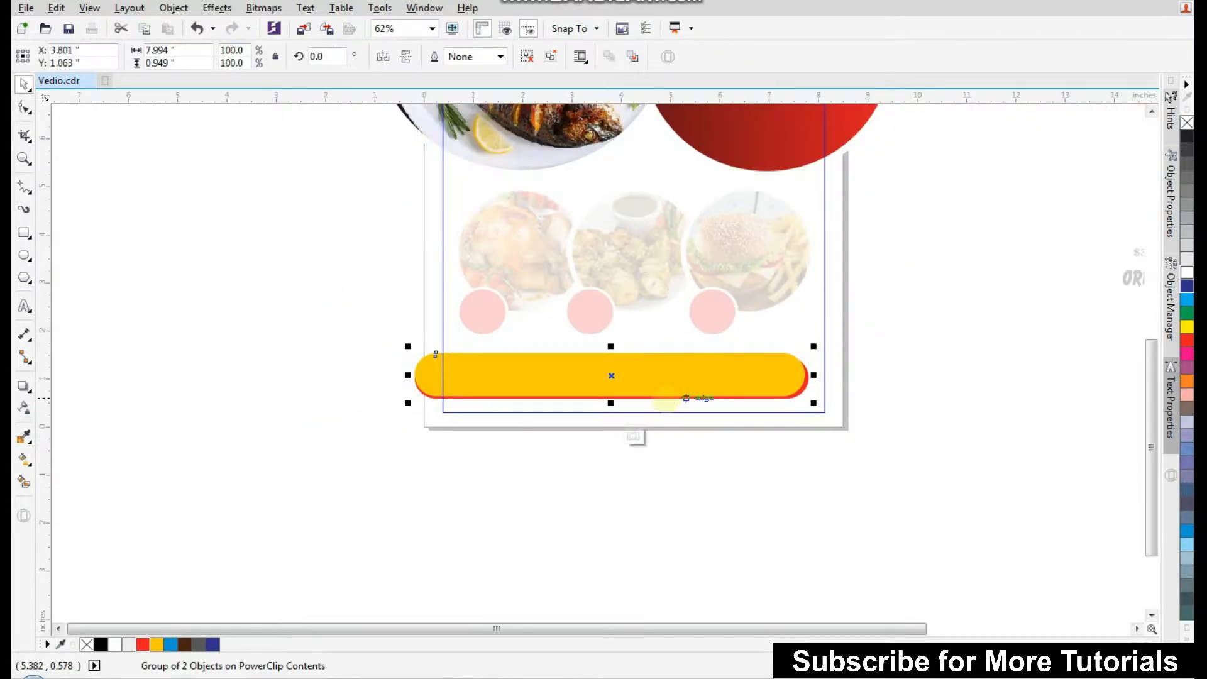
scroll(616, 396, up, 1)
drag(607, 386, 607, 398)
drag(1010, 337, 1018, 337)
click(653, 433)
Move the ORDER NOW and contact text group onto the yellow bar, enlarge it, and nudge it down.
scroll(477, 488, down, 2)
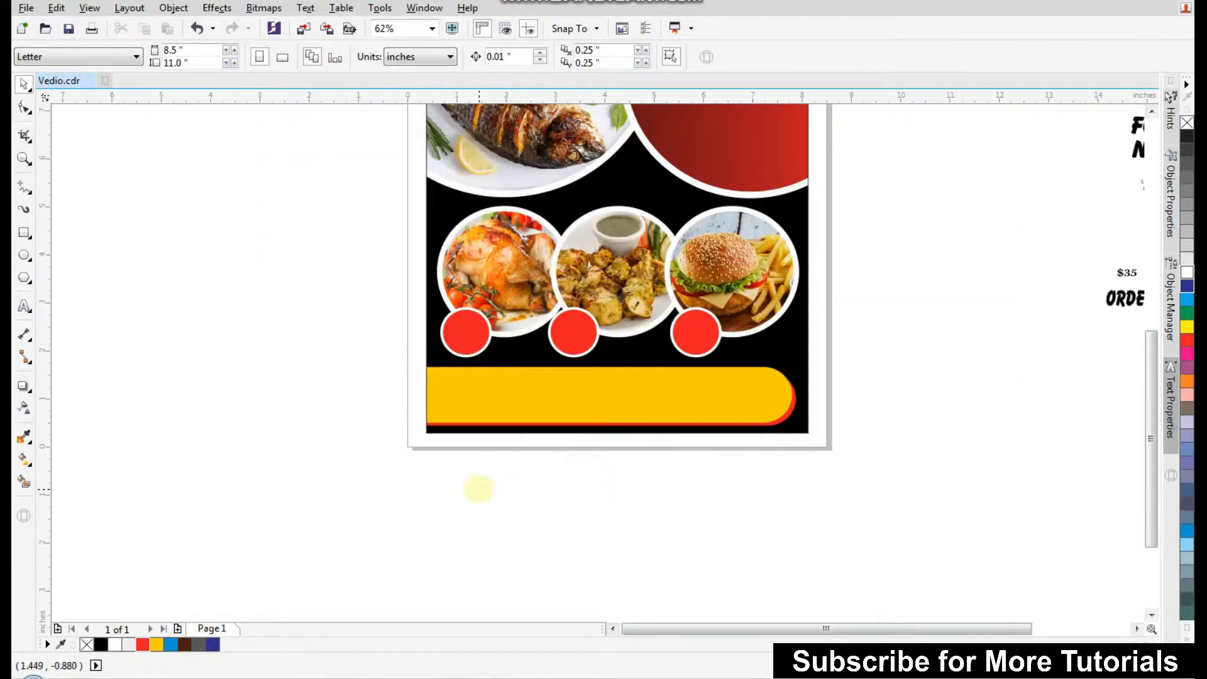
drag(329, 498, 984, 233)
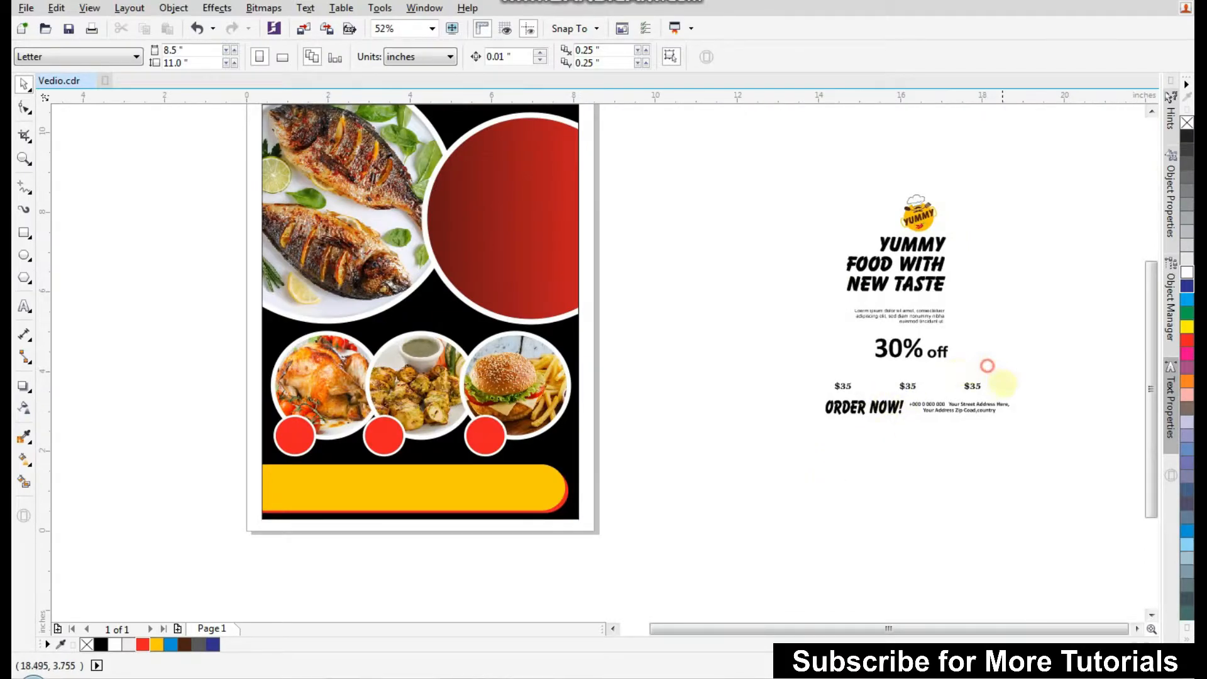
drag(1029, 395, 805, 445)
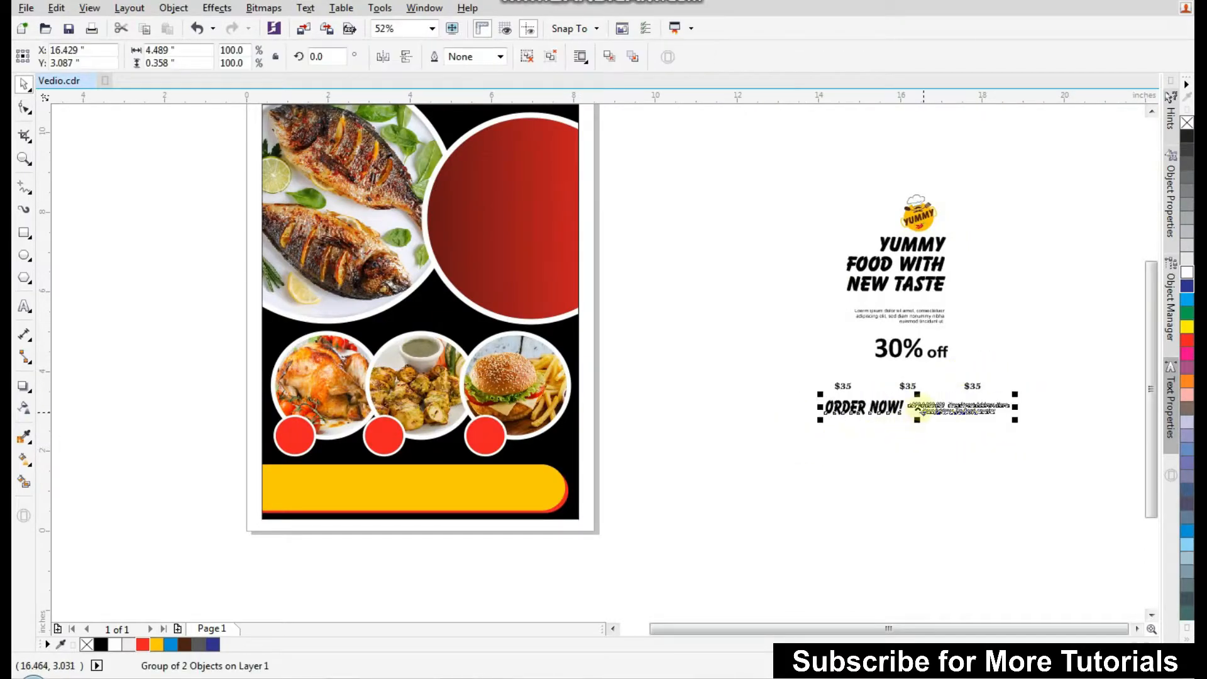
drag(921, 409, 367, 482)
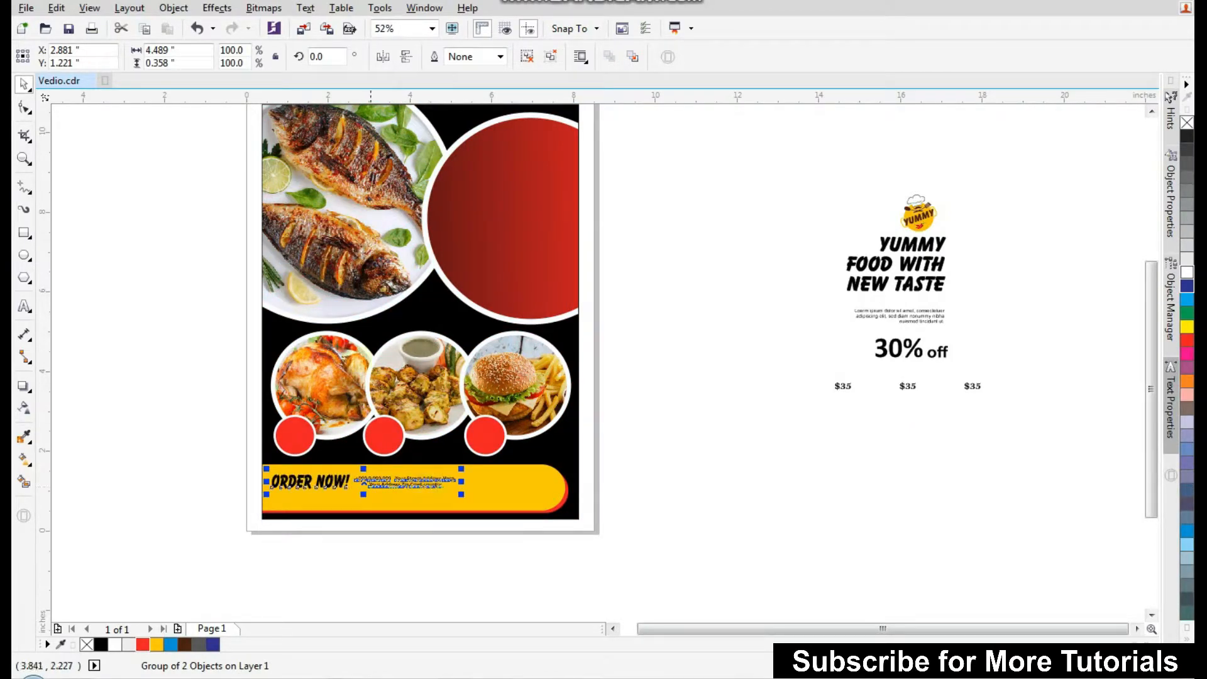
drag(648, 400, 216, 552)
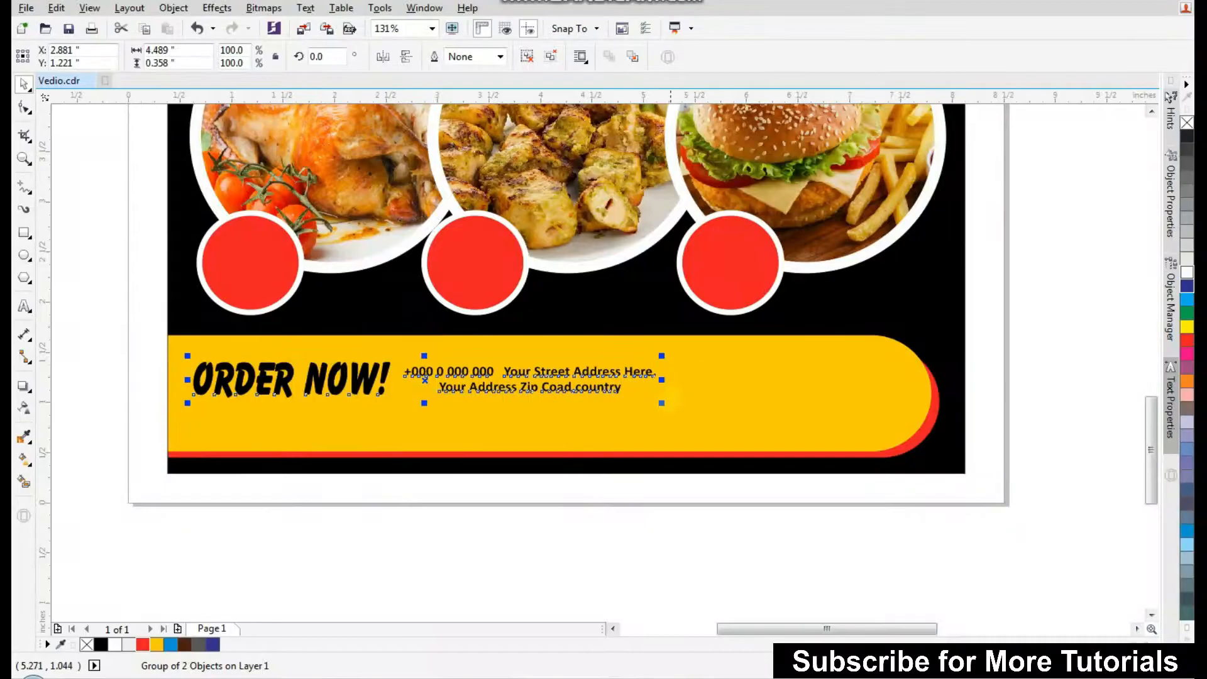
drag(662, 403, 894, 566)
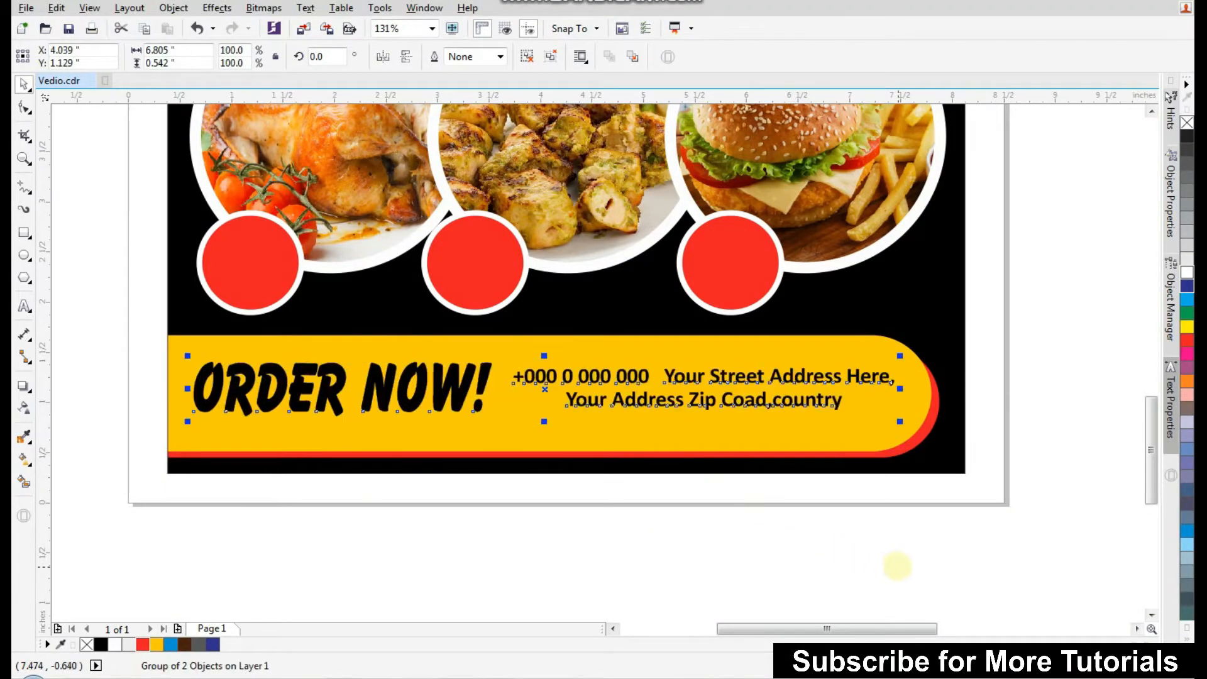
key(Down)
key(Down)
key(Down)
key(Down)
key(Down)
key(Down)
key(Down)
key(Down)
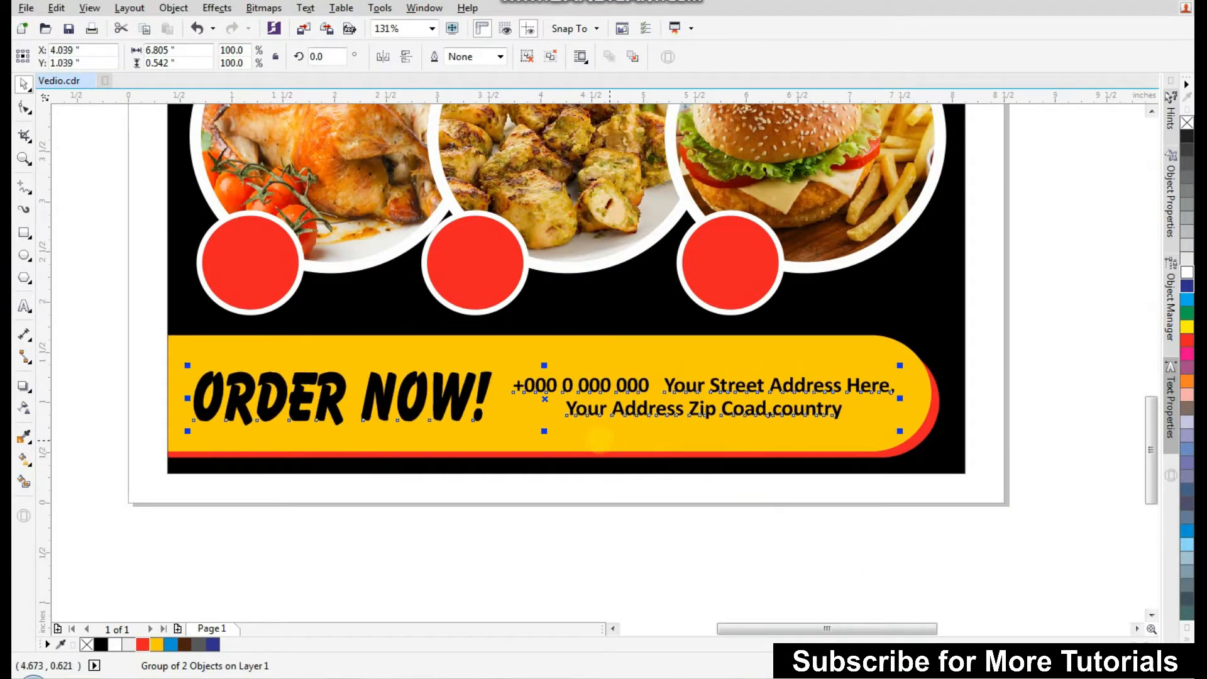
Move the YUMMY logo and heading text group into the red circle.
scroll(588, 441, down, 2)
scroll(441, 501, down, 1)
click(371, 502)
key(F2)
drag(348, 494, 902, 230)
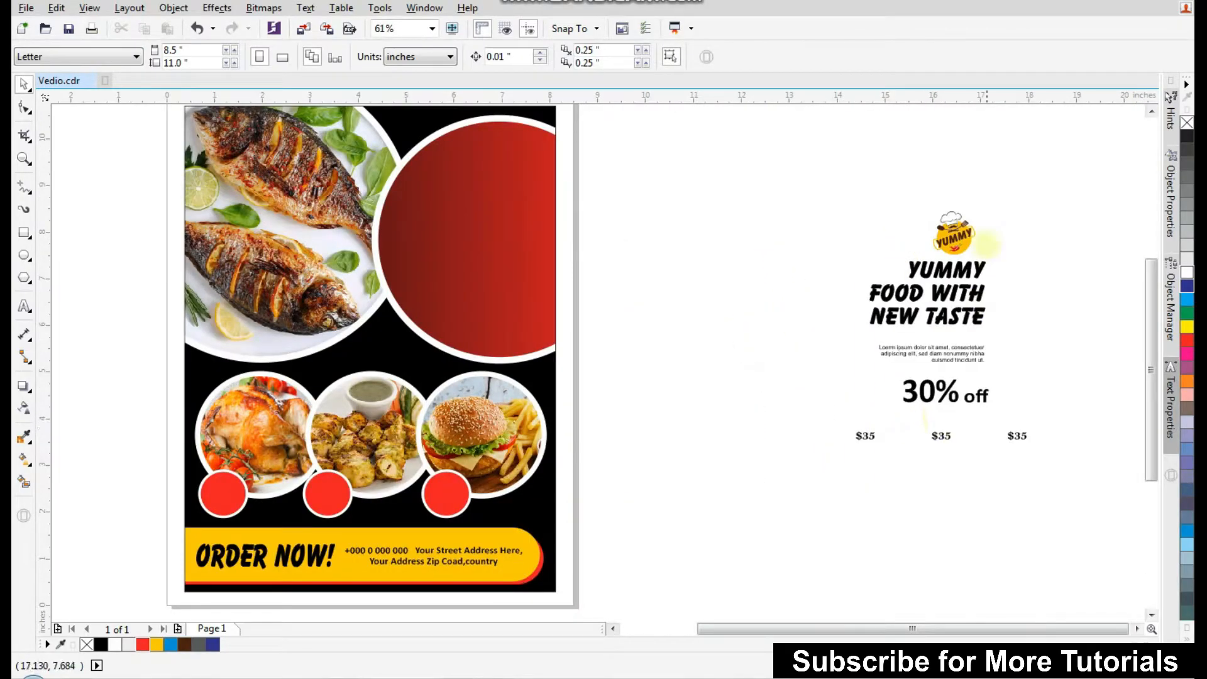
drag(1031, 183, 839, 337)
drag(955, 289, 501, 241)
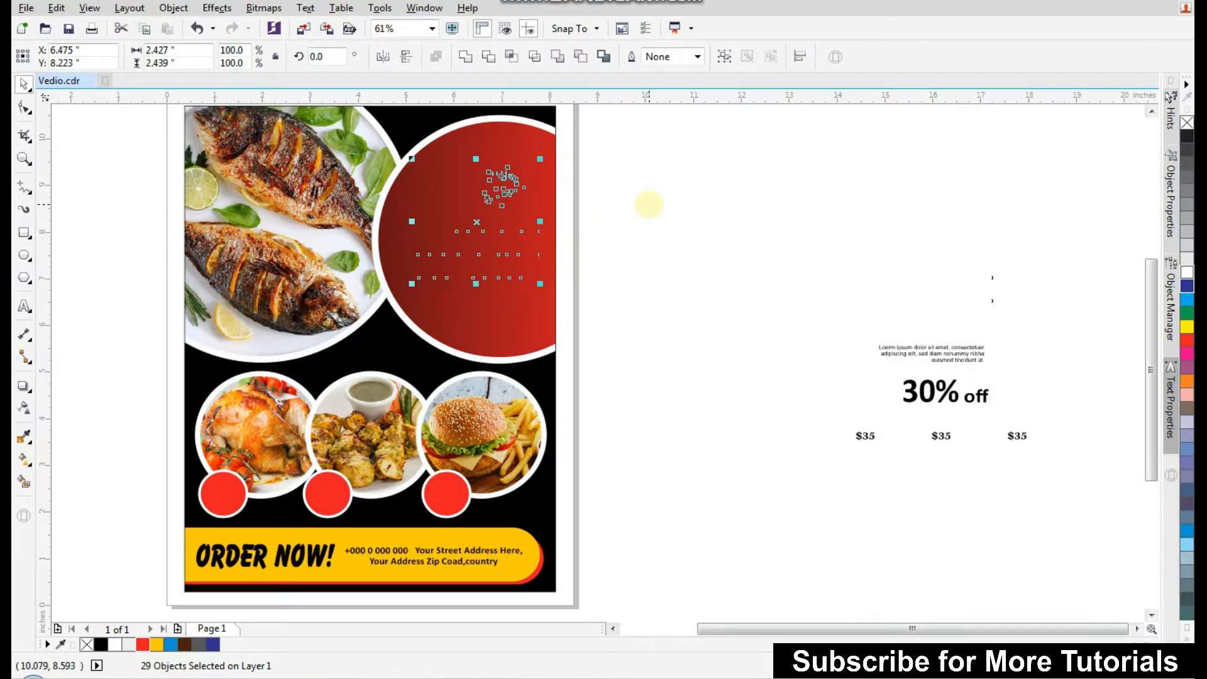
Enlarge the YUMMY FOOD WITH NEW TASTE heading and reposition it inside the red circle.
click(646, 165)
key(F2)
drag(679, 130, 298, 360)
click(684, 428)
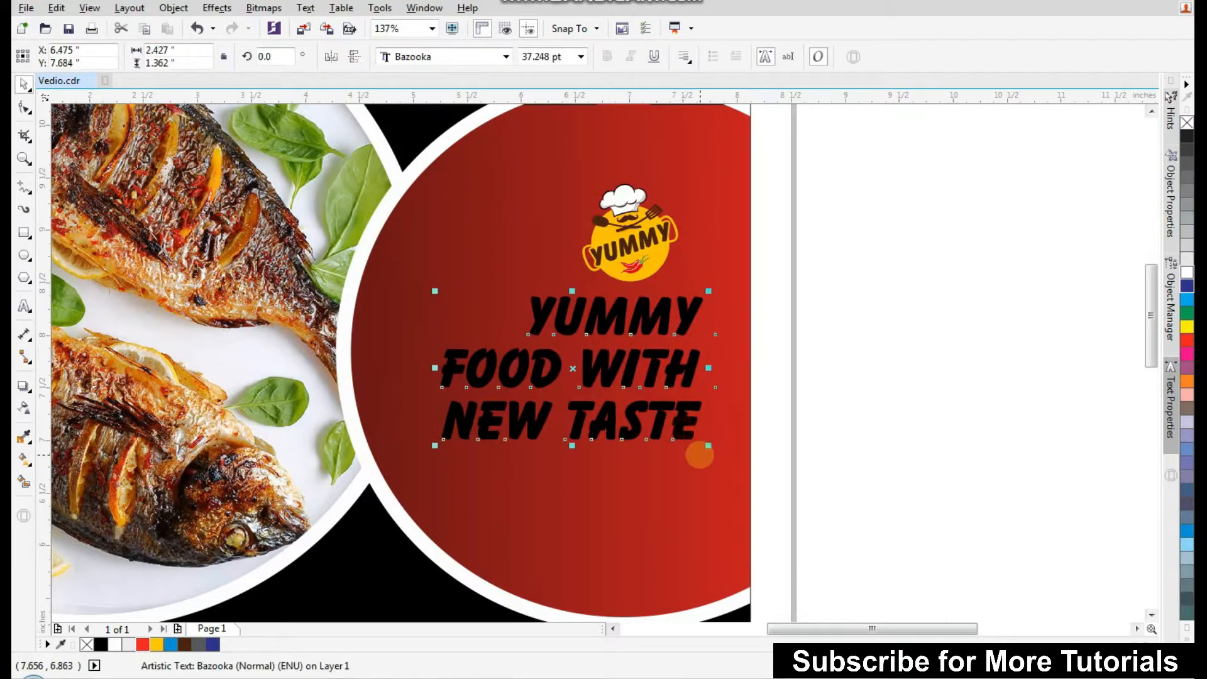
drag(710, 448, 758, 480)
drag(722, 432, 707, 403)
Move the YUMMY logo up inside the red circle and scale it to about 109%.
click(851, 210)
drag(789, 154, 525, 283)
drag(627, 292, 627, 198)
scroll(573, 270, down, 2)
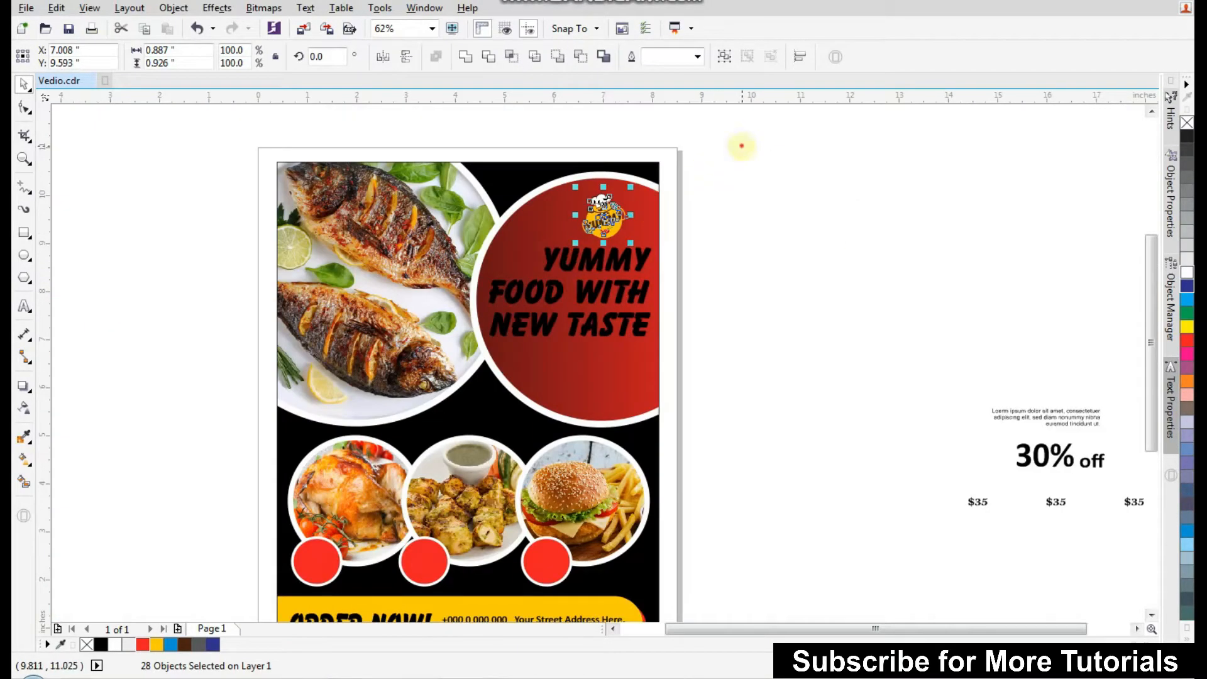
scroll(629, 170, up, 3)
mouse_move(626, 361)
mouse_down()
mouse_move(636, 377)
mouse_move(643, 369)
mouse_up()
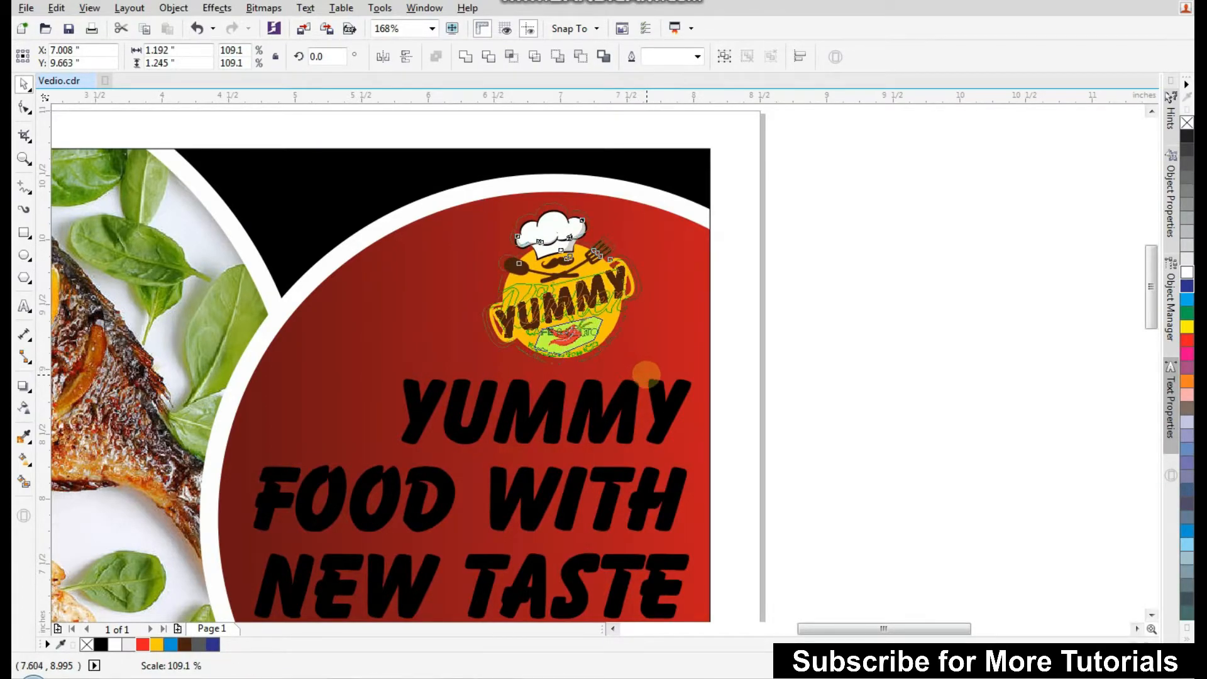
Duplicate the heading slightly offset upward and fill the copy white to create a black shadow effect.
scroll(643, 369, down, 3)
click(755, 409)
drag(778, 309, 462, 494)
scroll(606, 455, up, 3)
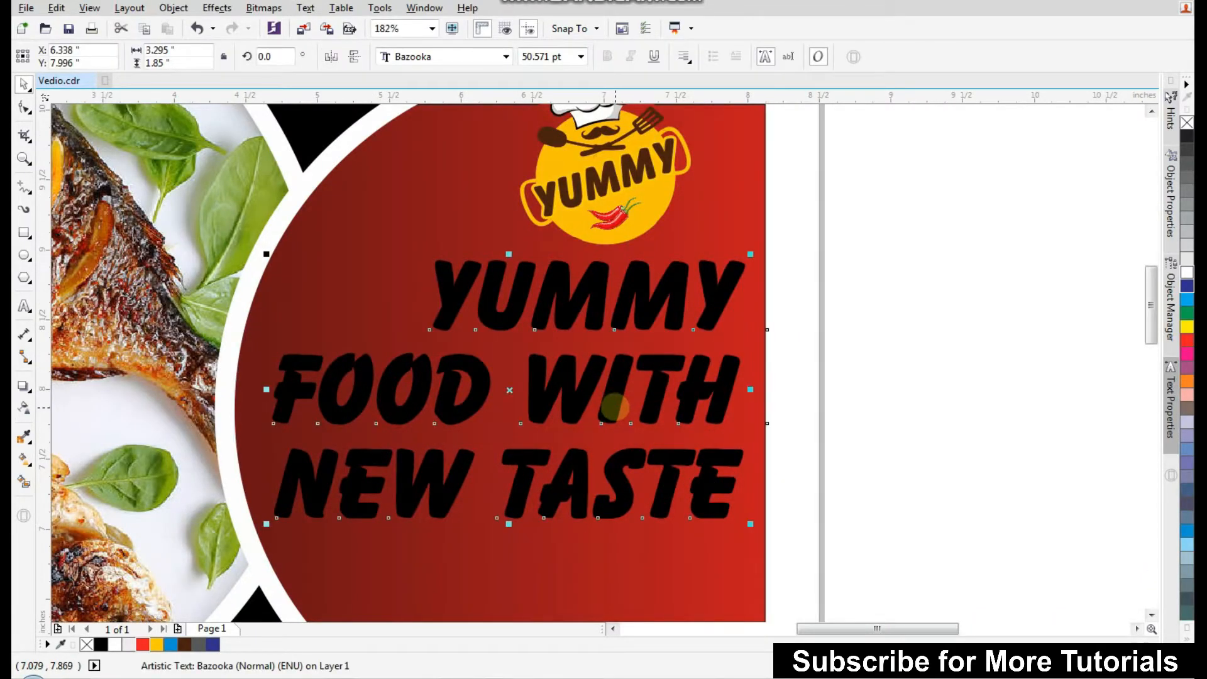
drag(611, 406, 609, 397)
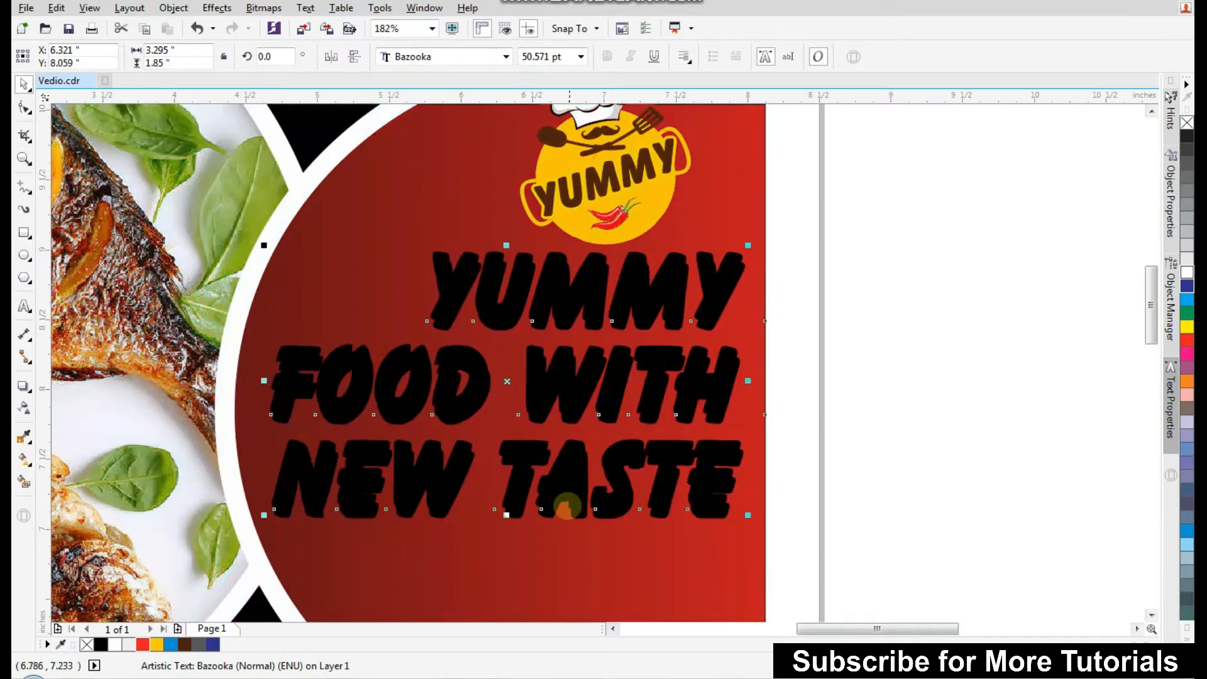
click(114, 643)
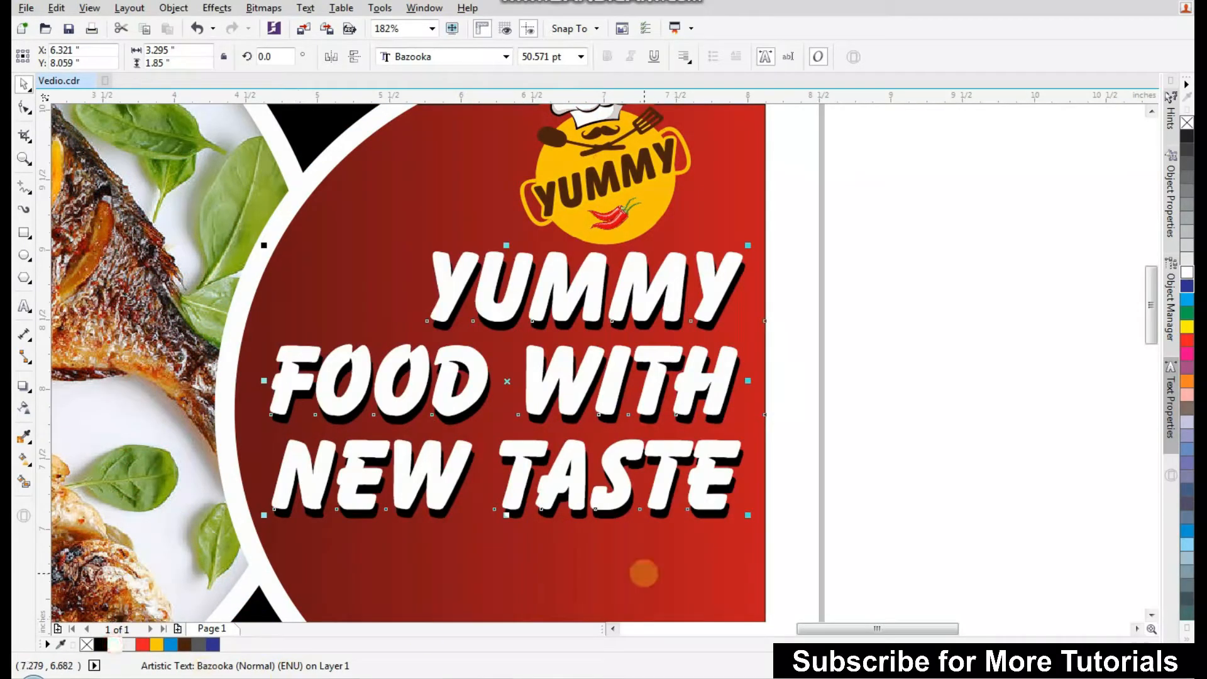
Move the Lorem ipsum paragraph into the red circle below the heading.
scroll(671, 531, up, 3)
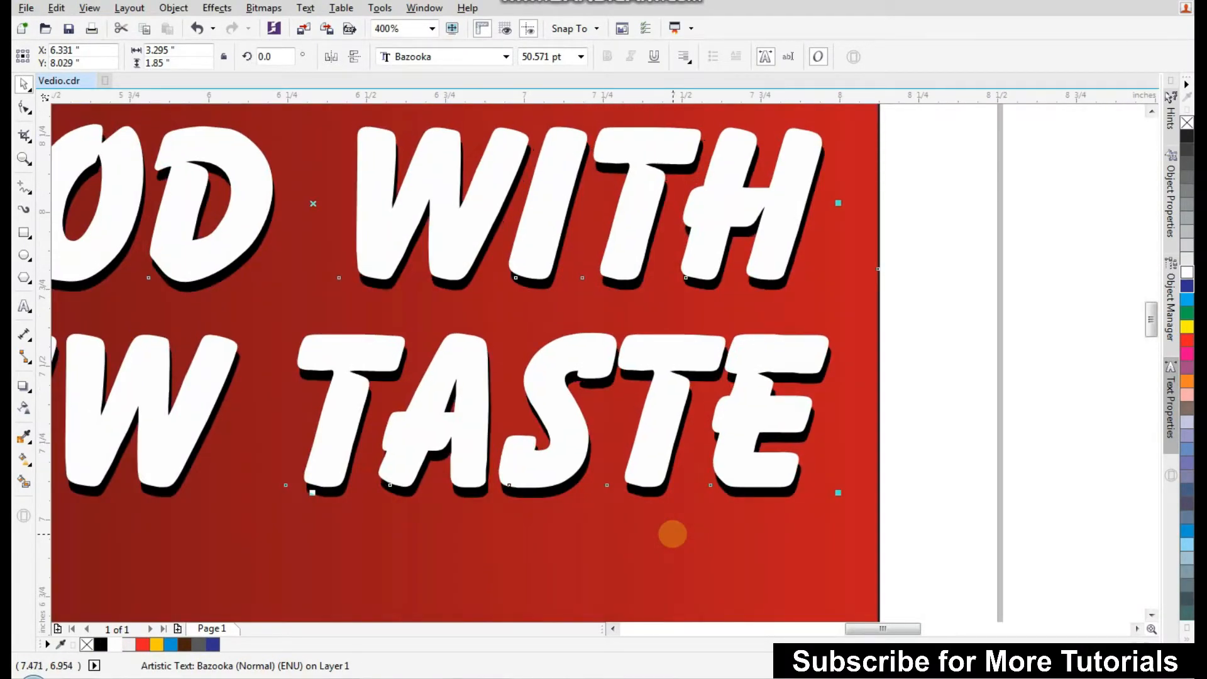
scroll(723, 427, down, 4)
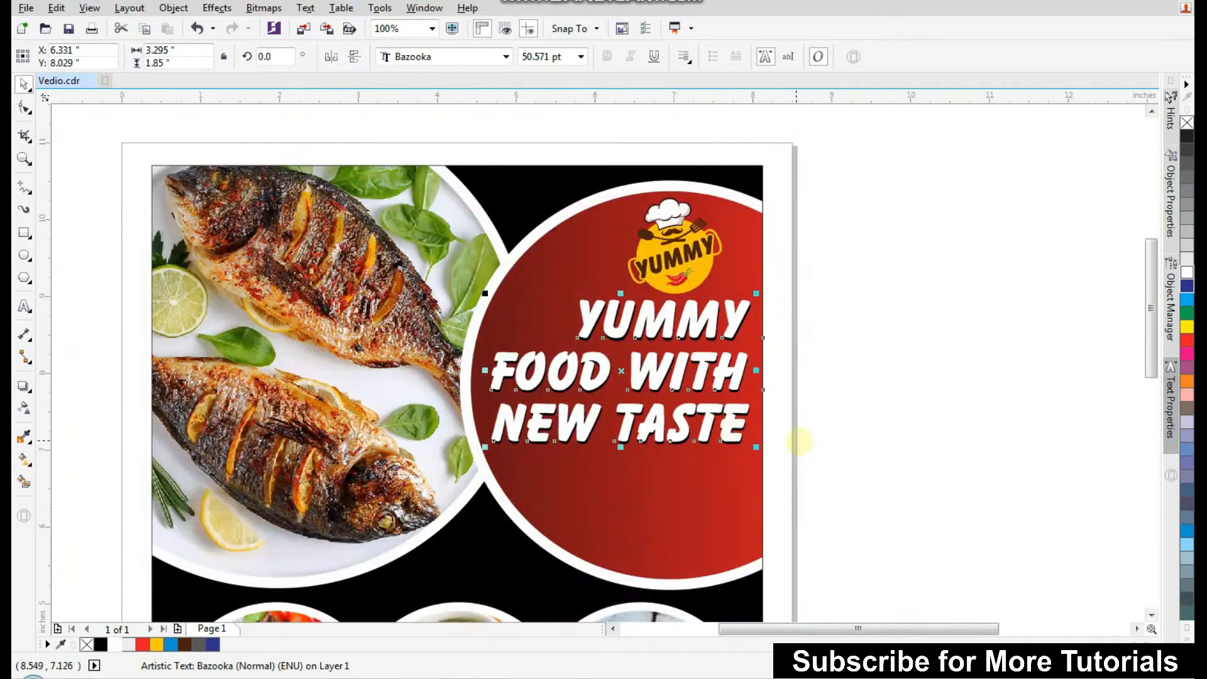
click(819, 440)
scroll(657, 393, down, 2)
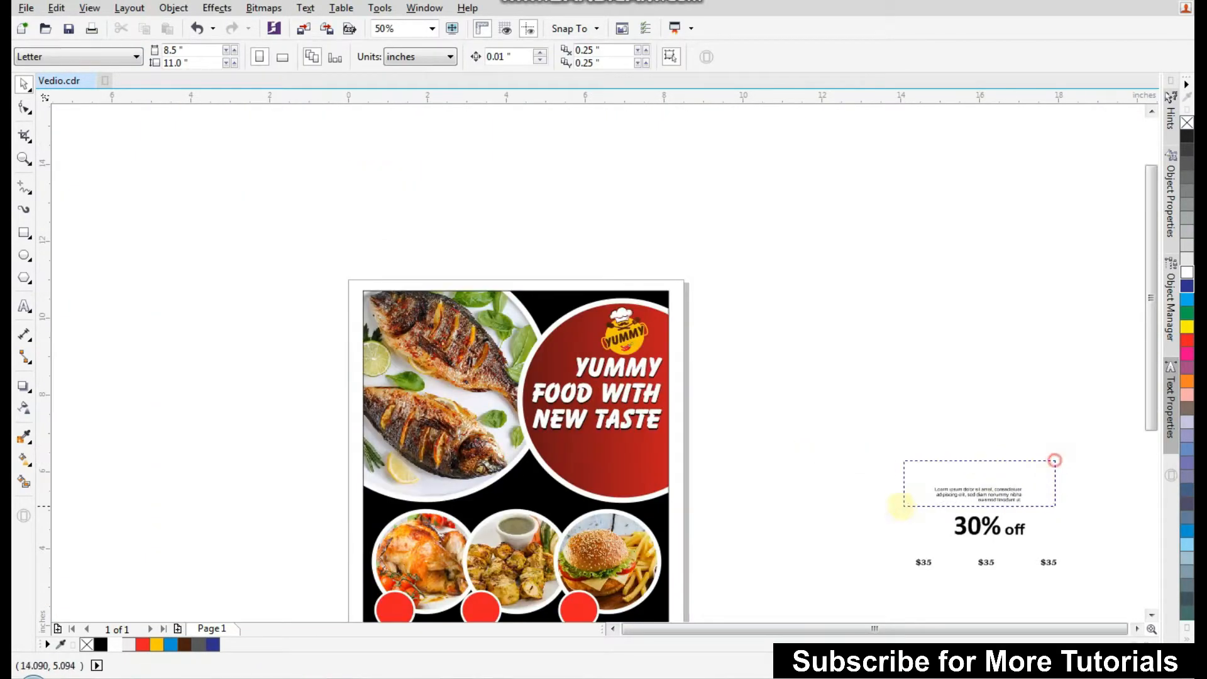
drag(901, 506, 901, 507)
drag(979, 493, 613, 466)
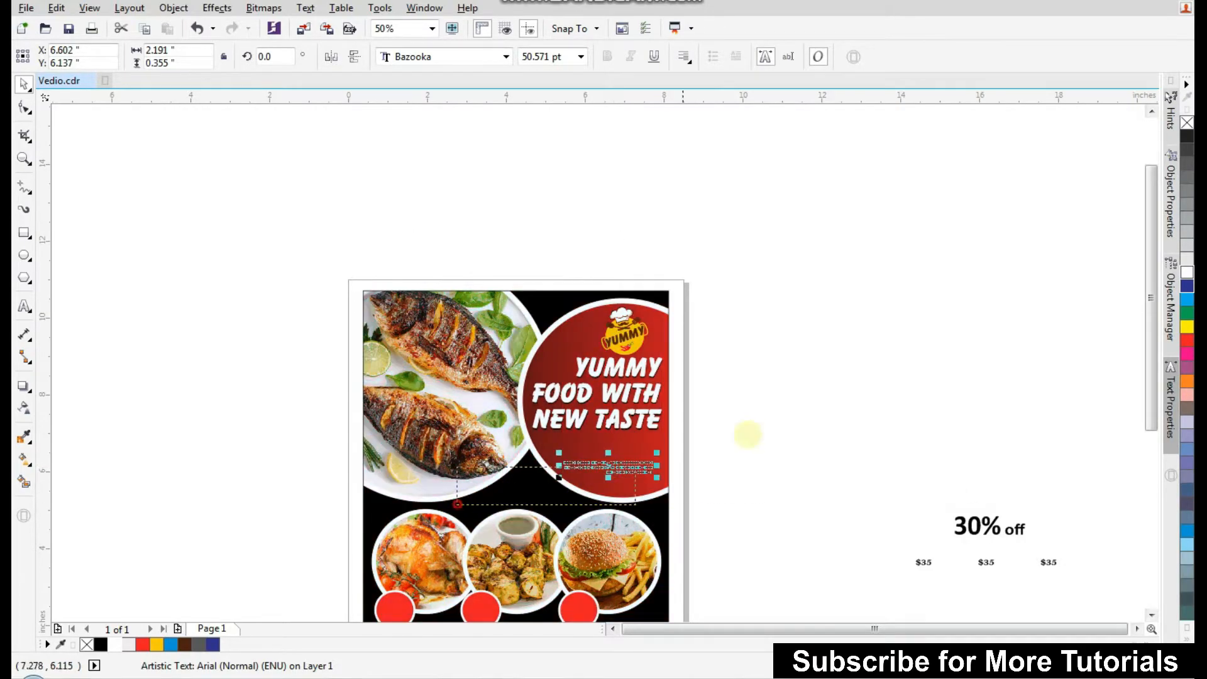
scroll(763, 433, up, 3)
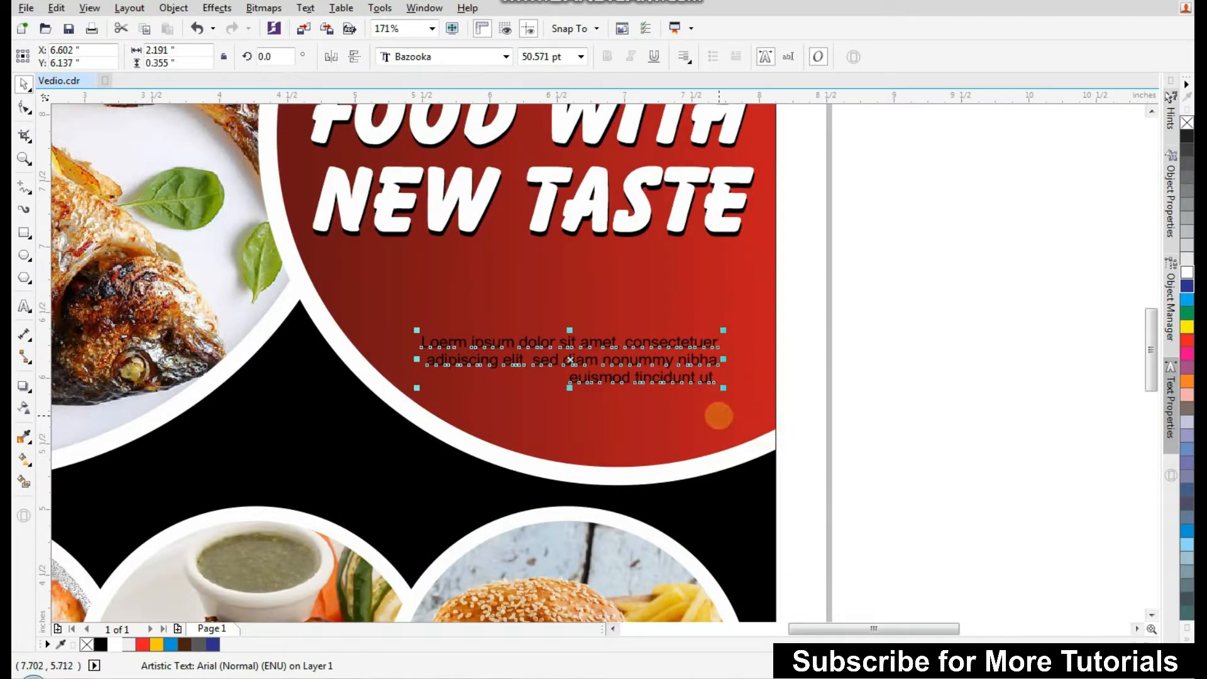
Enlarge the Lorem ipsum paragraph slightly and make its text white.
mouse_move(721, 388)
mouse_down()
mouse_move(752, 415)
mouse_move(729, 366)
mouse_up()
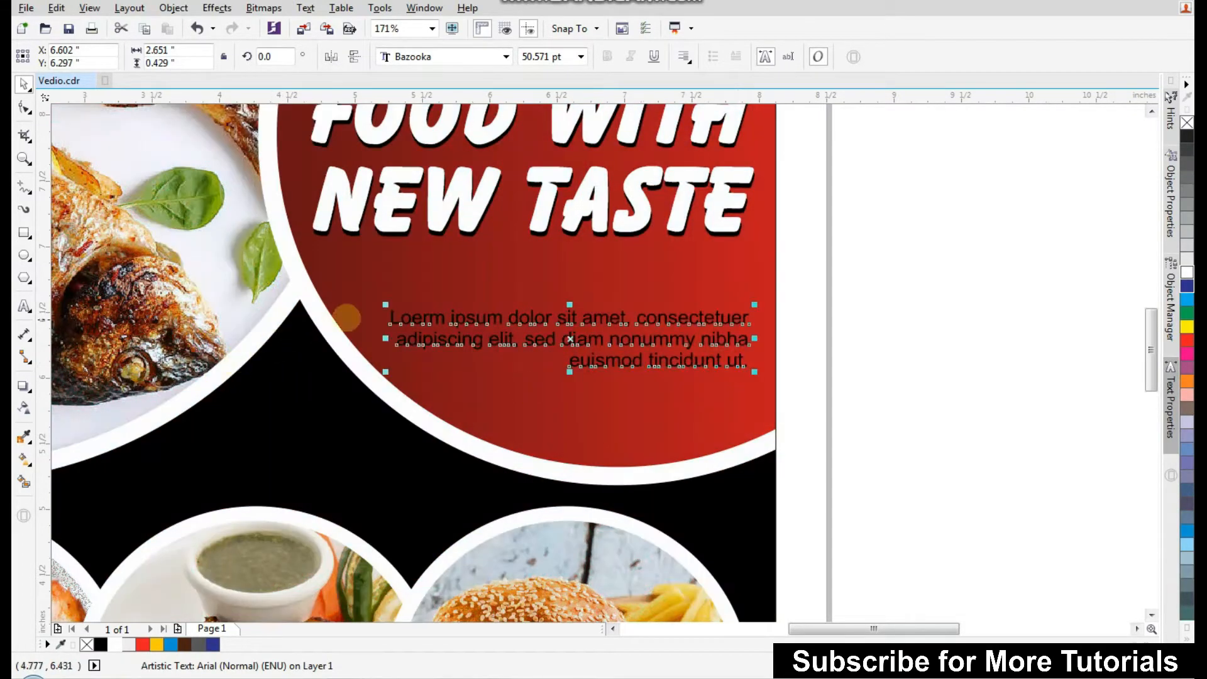
drag(381, 307, 374, 297)
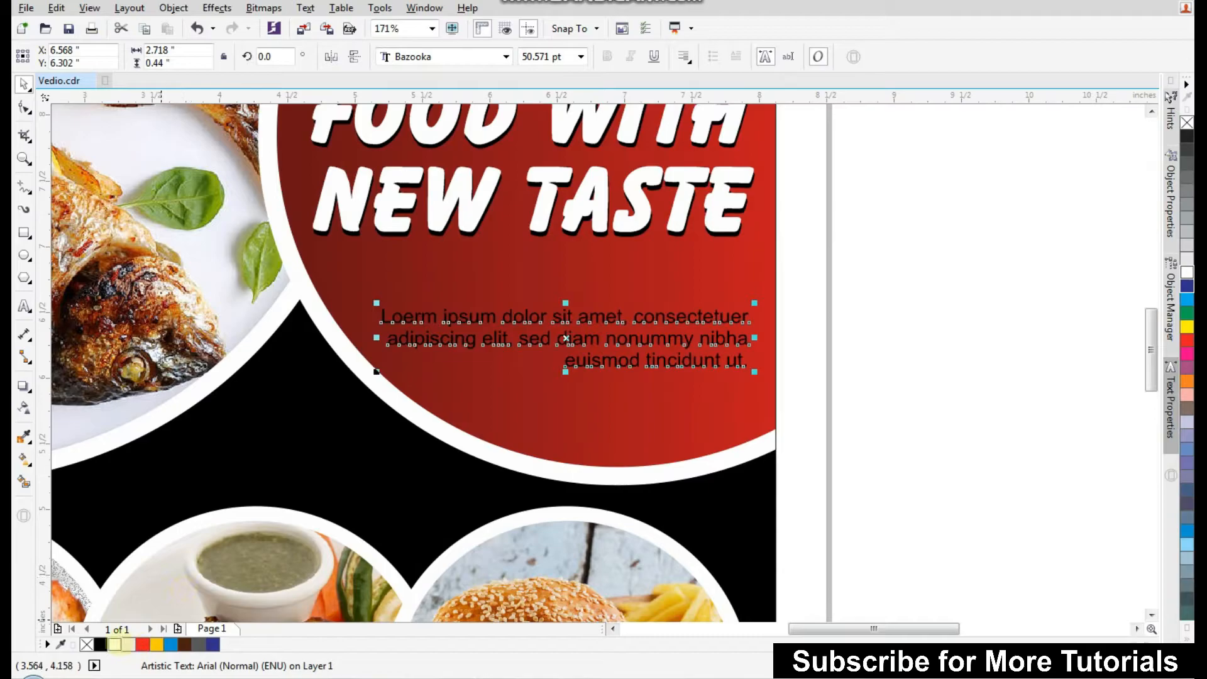
click(856, 390)
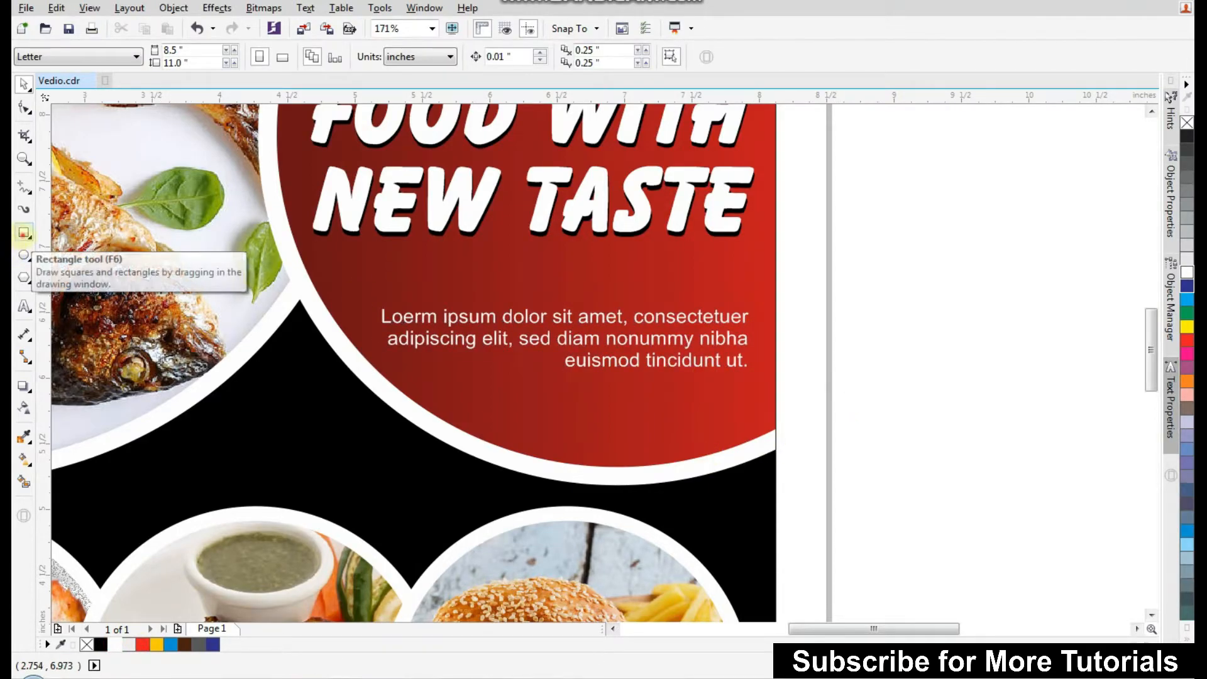
Draw a thin rectangle about 2.3 inches wide between the heading and paragraph, fill it white and remove its outline.
click(24, 233)
drag(414, 269, 733, 280)
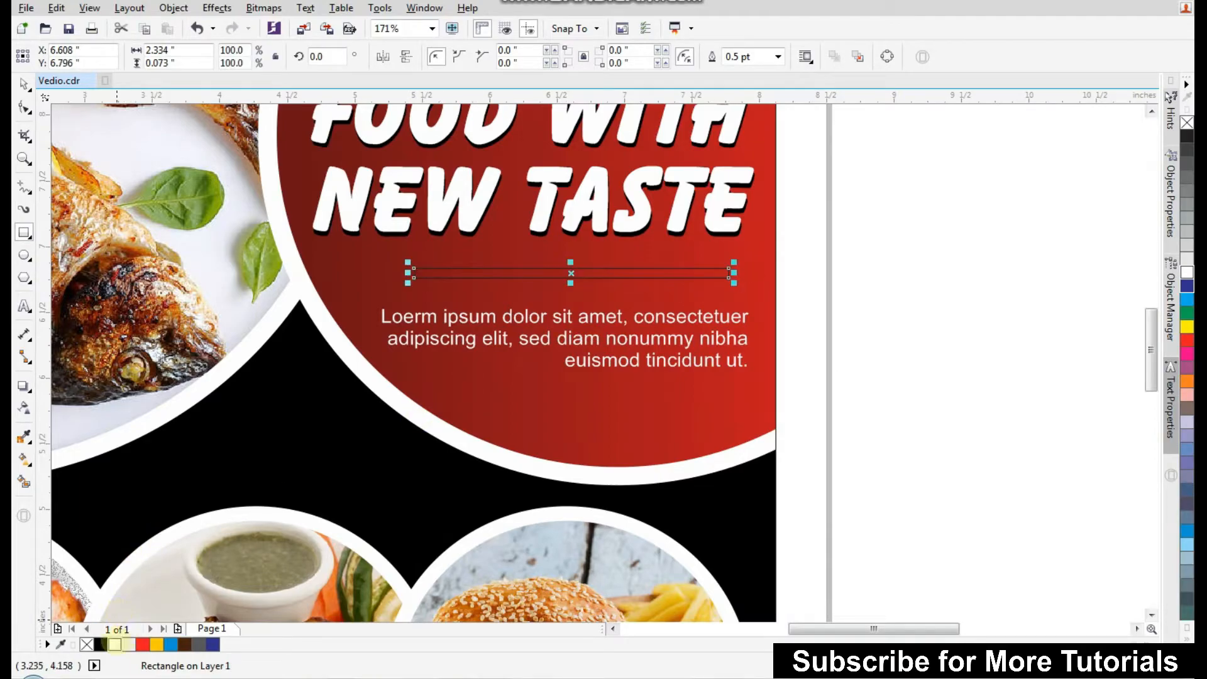
click(115, 644)
right_click(86, 644)
Apply a linear transparency to the white line so its left end fades out.
scroll(464, 269, up, 2)
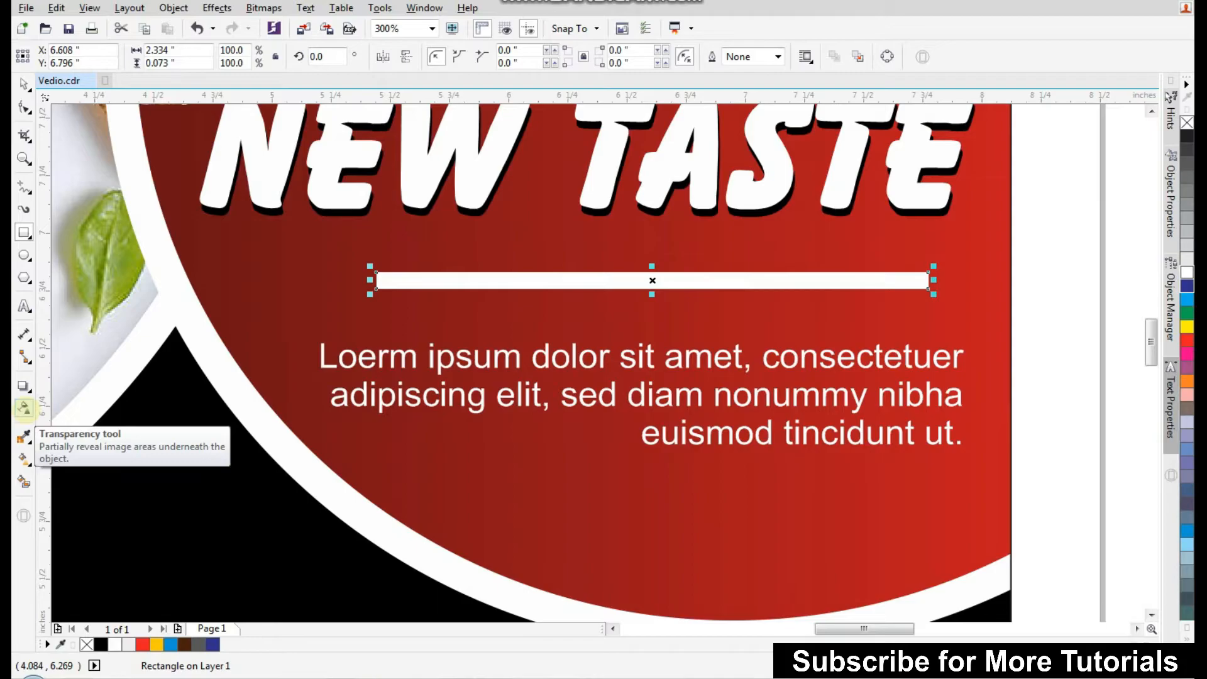
click(23, 407)
drag(483, 279, 386, 278)
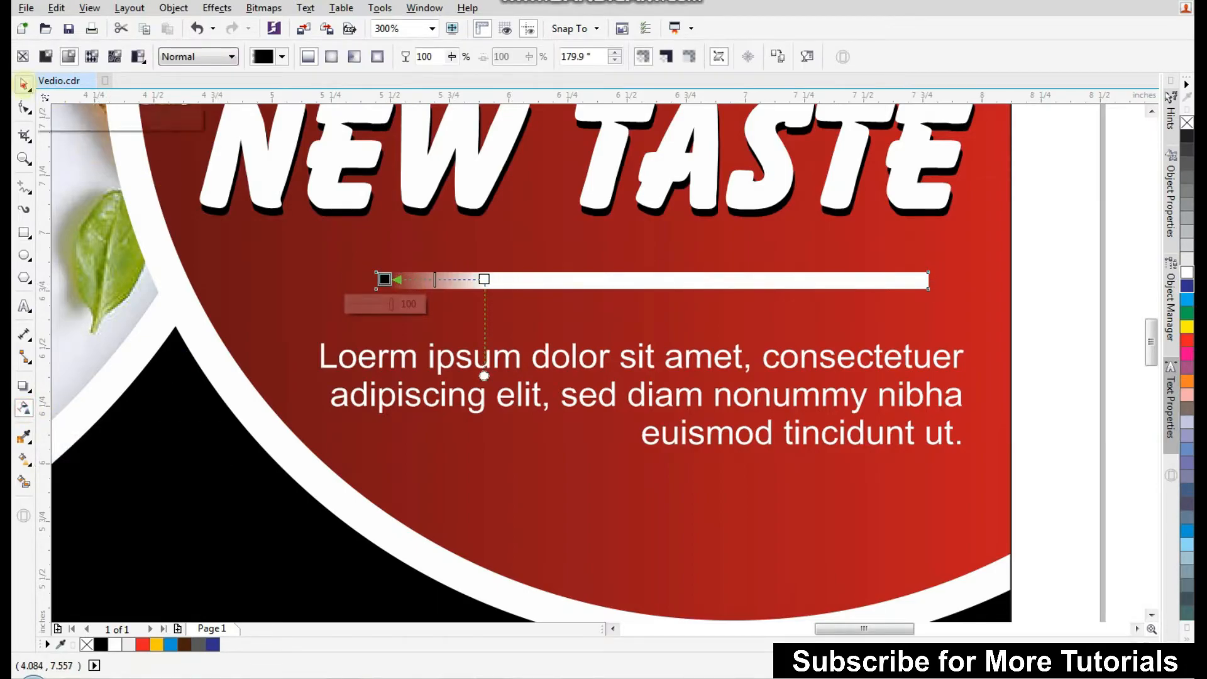
Convert the white line to a bitmap at 1000 dpi with a transparent background.
key(space)
click(264, 7)
click(275, 22)
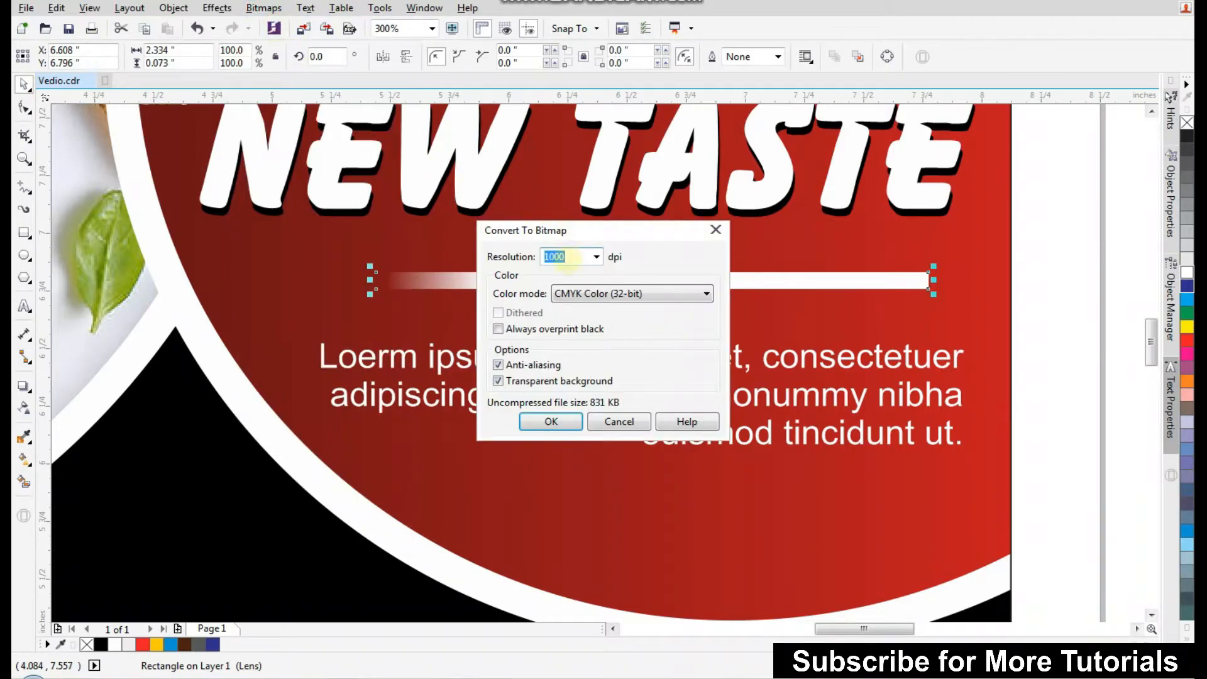
click(550, 420)
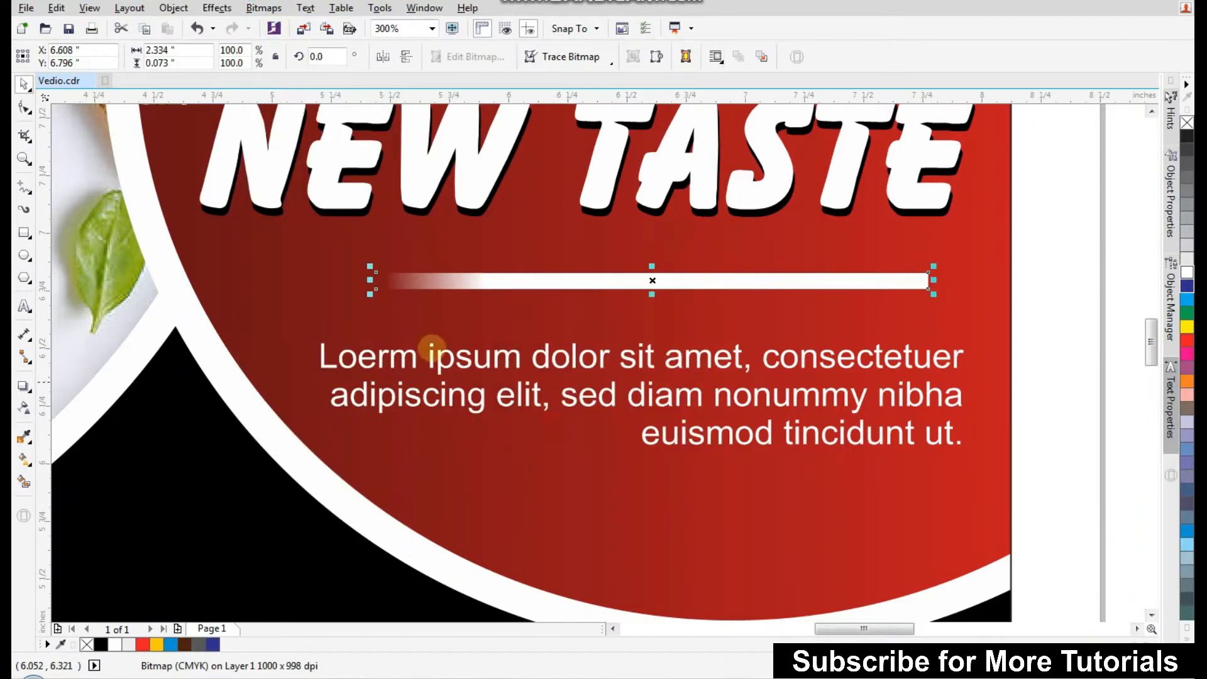
Apply a linear transparency to the line bitmap so its right end fades out as well.
click(23, 408)
drag(856, 277, 928, 277)
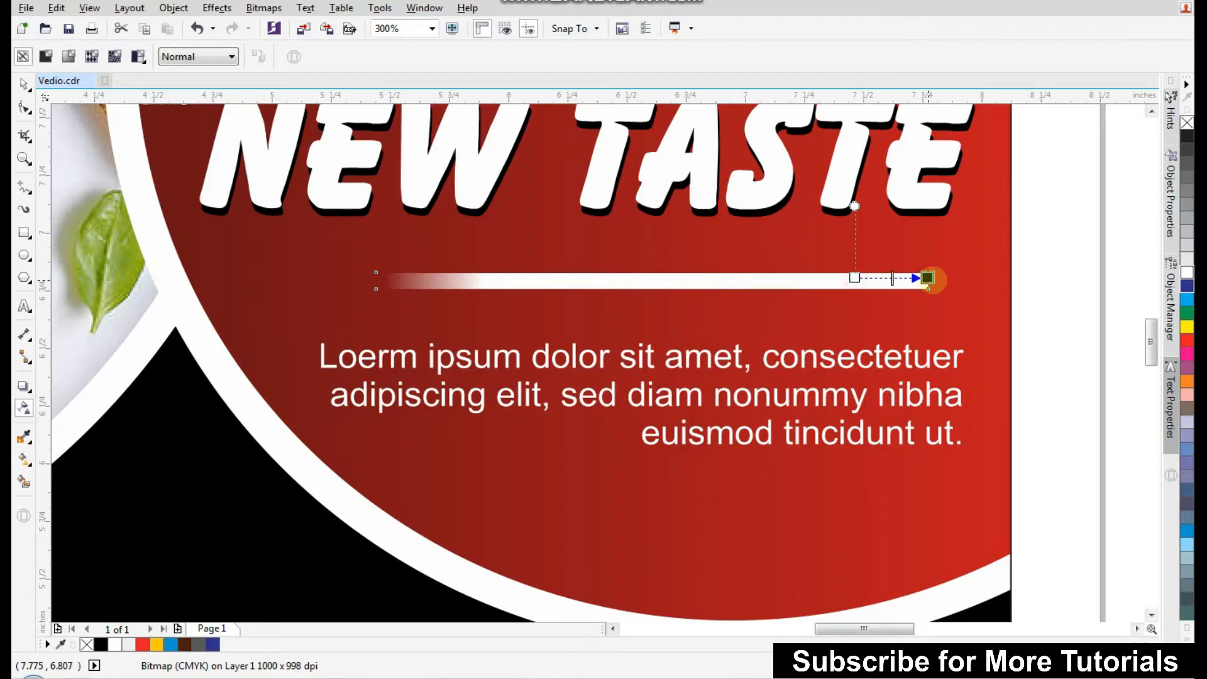
Center-align the faded white line horizontally with the heading.
click(24, 83)
shift+click(620, 178)
key(c)
scroll(700, 243, down, 1)
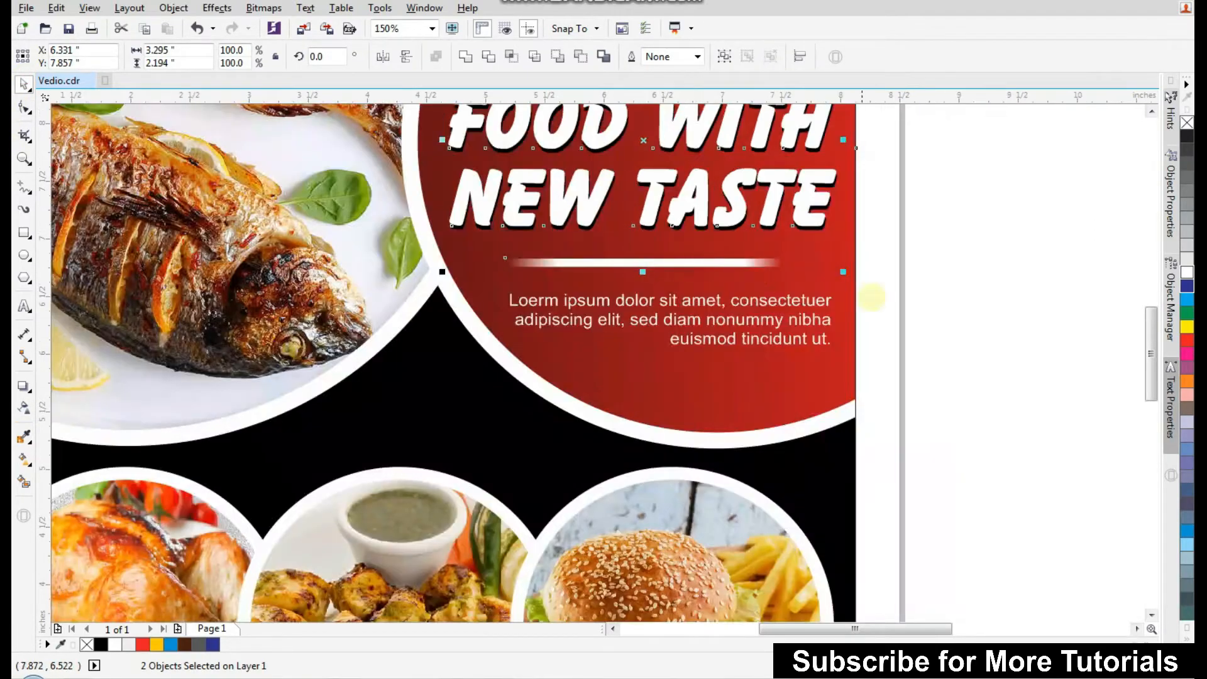
Move the Lorem ipsum paragraph up under the line and center-align it with the line.
click(979, 296)
drag(798, 304, 795, 263)
click(762, 264)
shift+click(769, 293)
key(c)
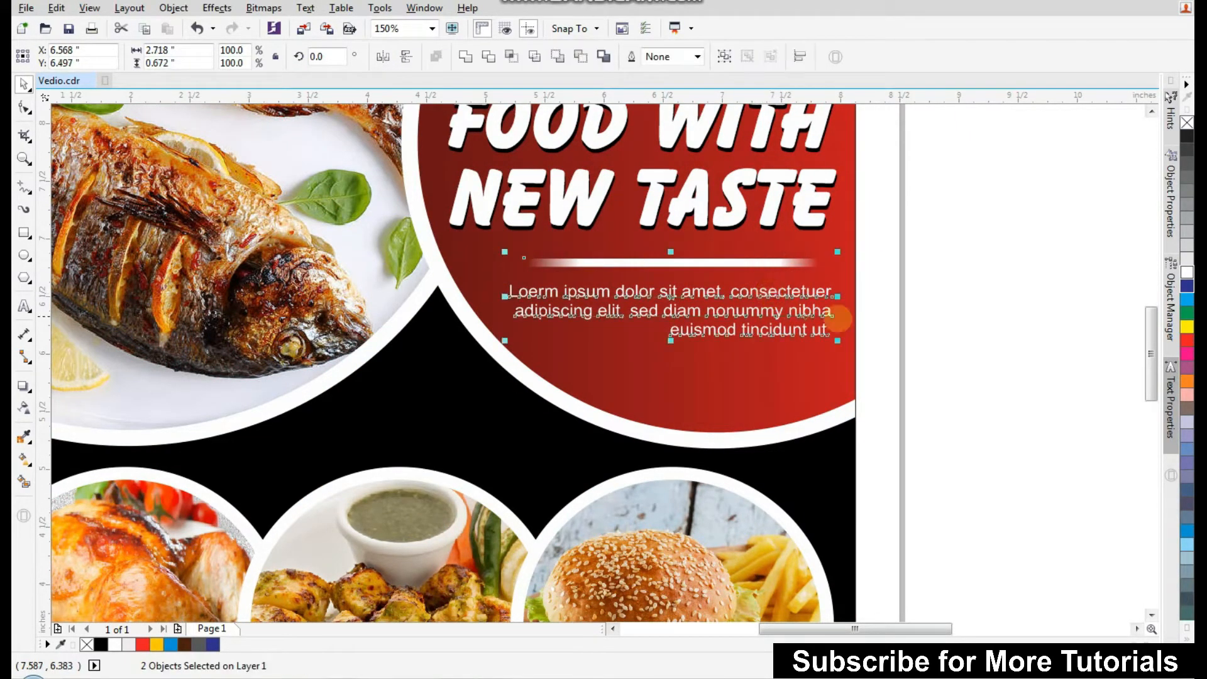
Draw a rectangle about 2.98 by 0.66 inches at the bottom edge of the red circle.
click(908, 310)
scroll(722, 300, down, 1)
drag(491, 416, 941, 290)
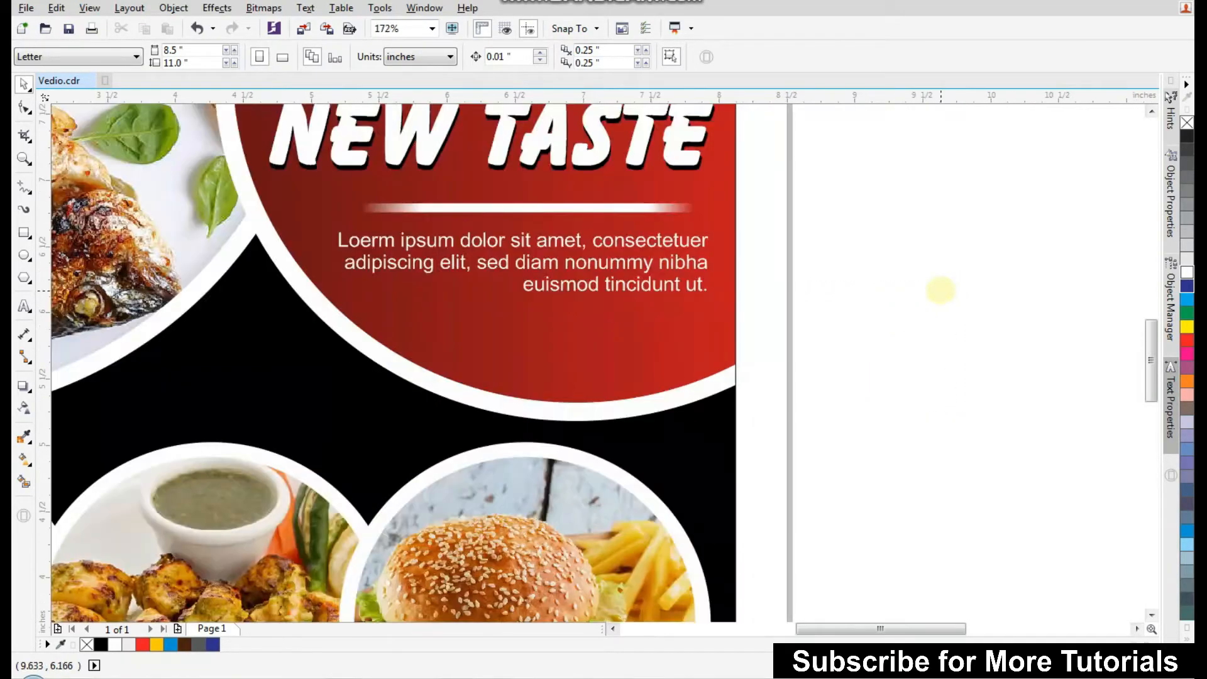
click(24, 232)
drag(356, 313, 761, 401)
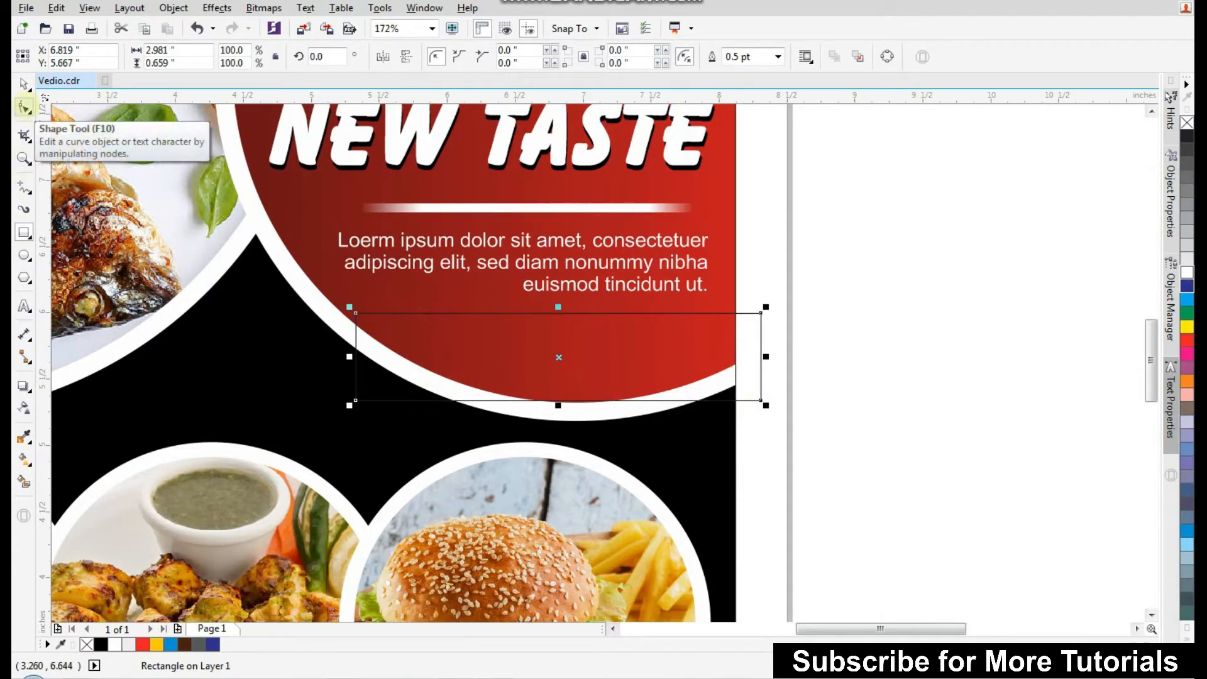
Round the rectangle's corners to about 0.33 inches with the Shape tool.
click(24, 107)
drag(355, 312, 406, 325)
key(ctrl+z)
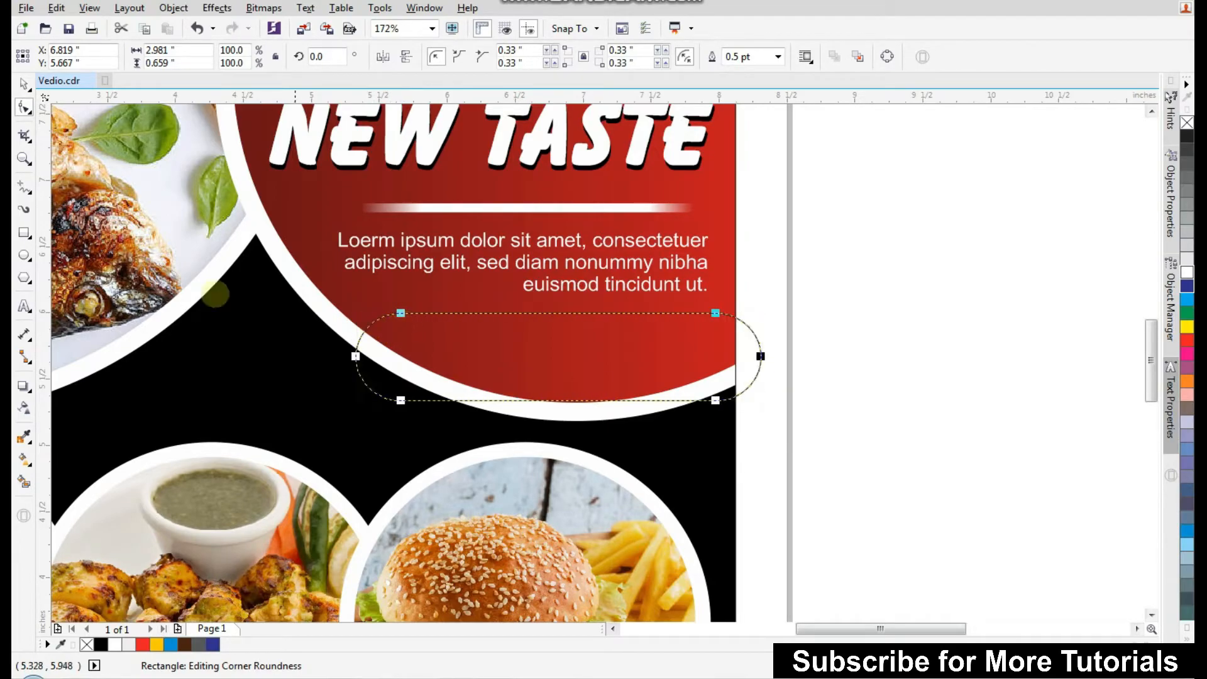
Move the rounded rectangle slightly down, fill it white and remove its outline.
click(24, 84)
drag(690, 372, 690, 389)
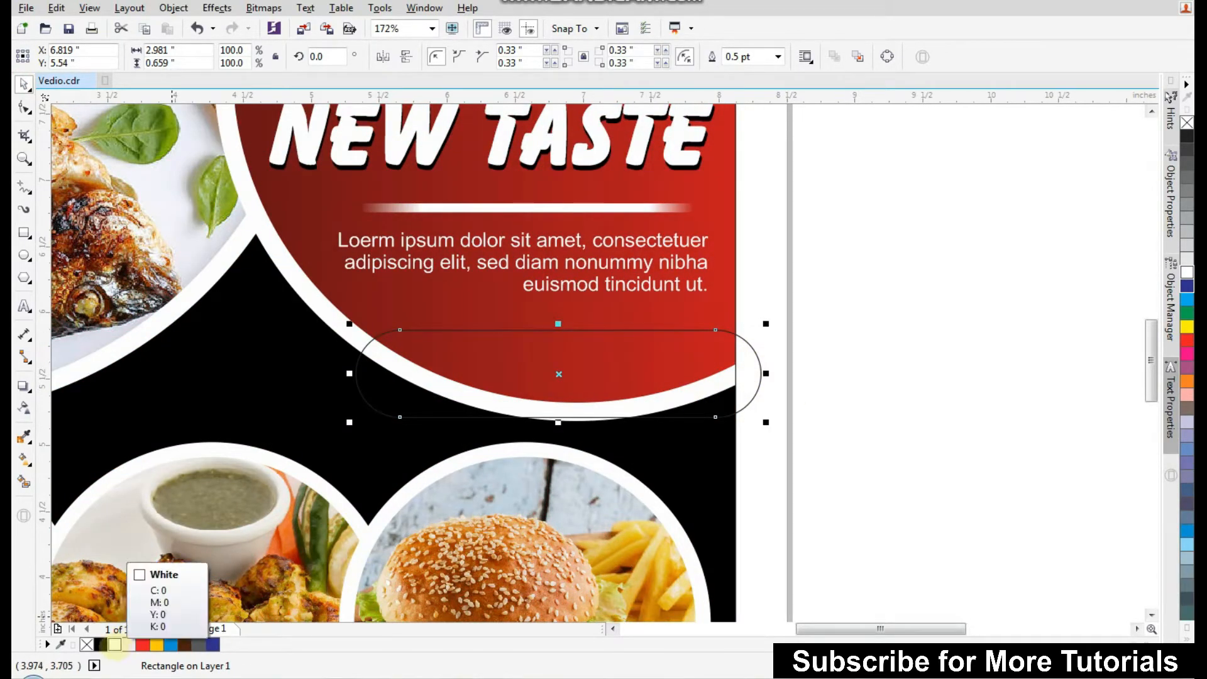
click(115, 644)
right_click(86, 643)
Stretch the white bar's bottom edge down slightly to about 0.72 inches tall.
click(857, 439)
click(654, 393)
drag(558, 423, 558, 430)
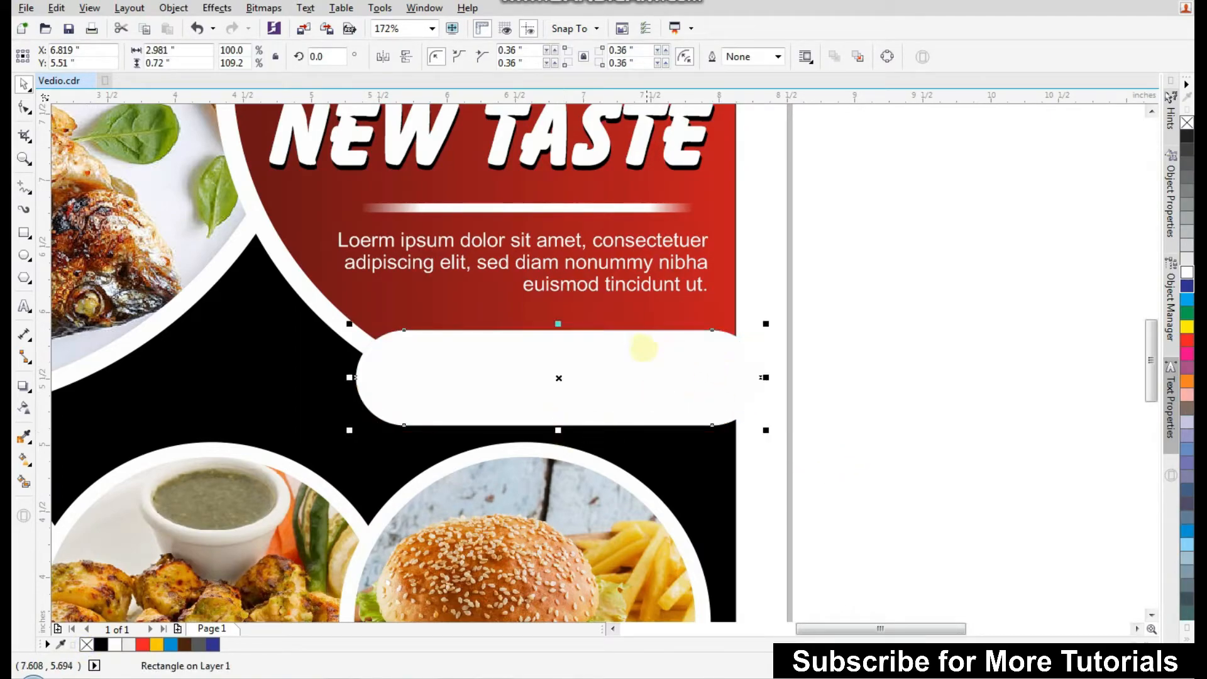
click(630, 290)
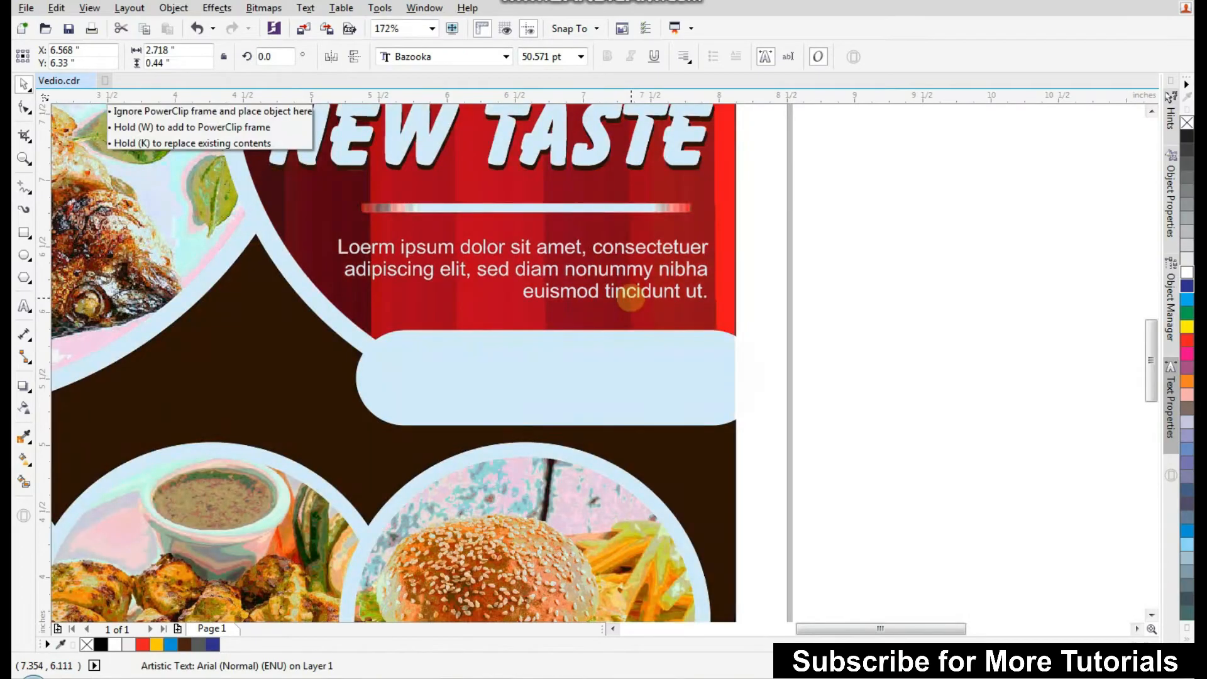
scroll(631, 291, down, 3)
click(774, 296)
scroll(660, 335, up, 3)
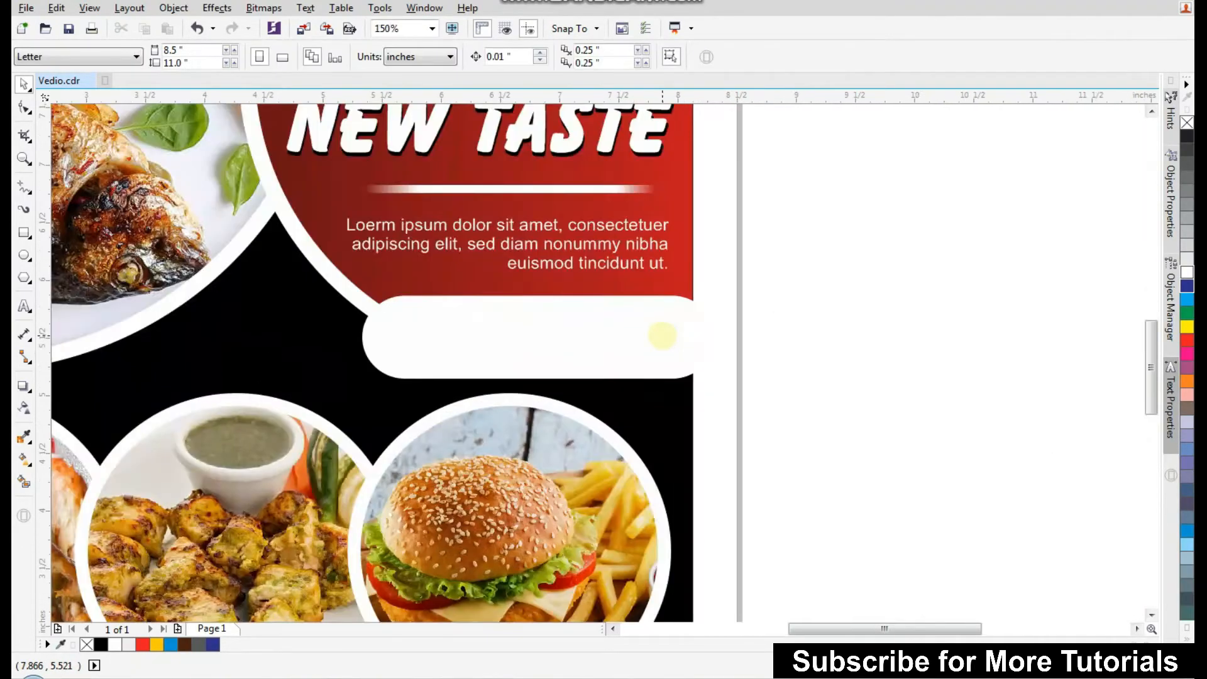
Widen the white bar past the page edge and PowerClip it inside the red circle's frame.
click(660, 334)
drag(717, 337, 742, 337)
right_click(614, 321)
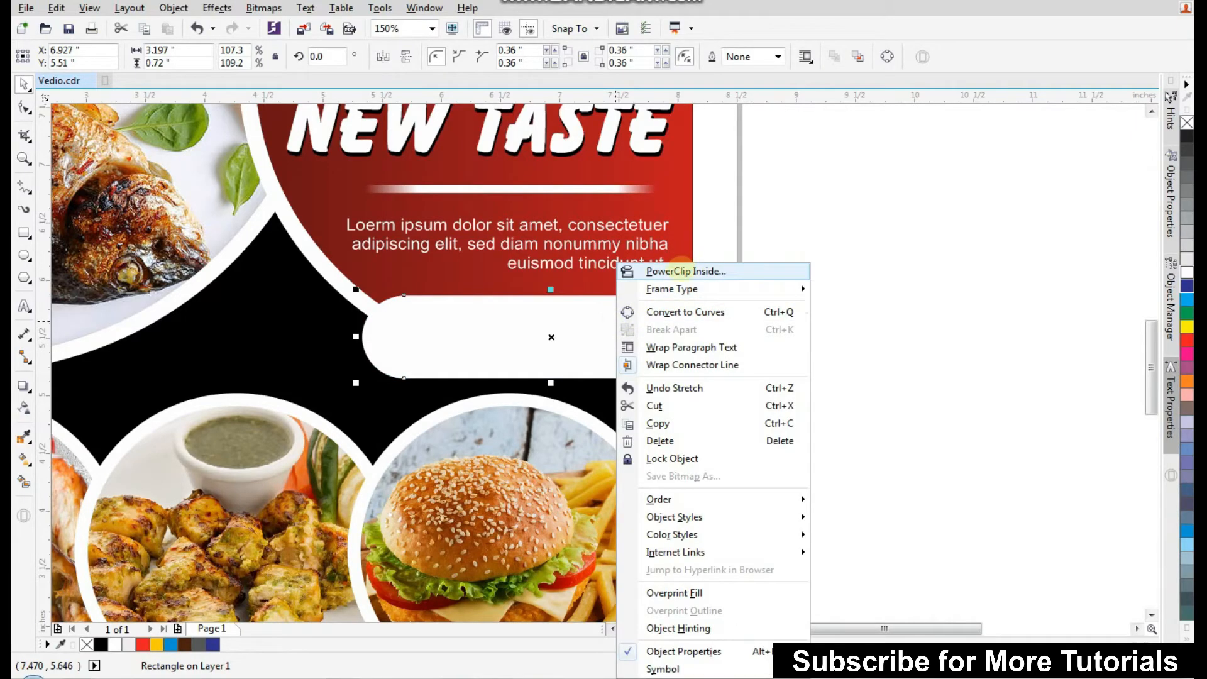
click(709, 272)
click(653, 283)
Move the 30% off text into the white bar and enlarge it slightly.
click(749, 306)
scroll(580, 338, down, 2)
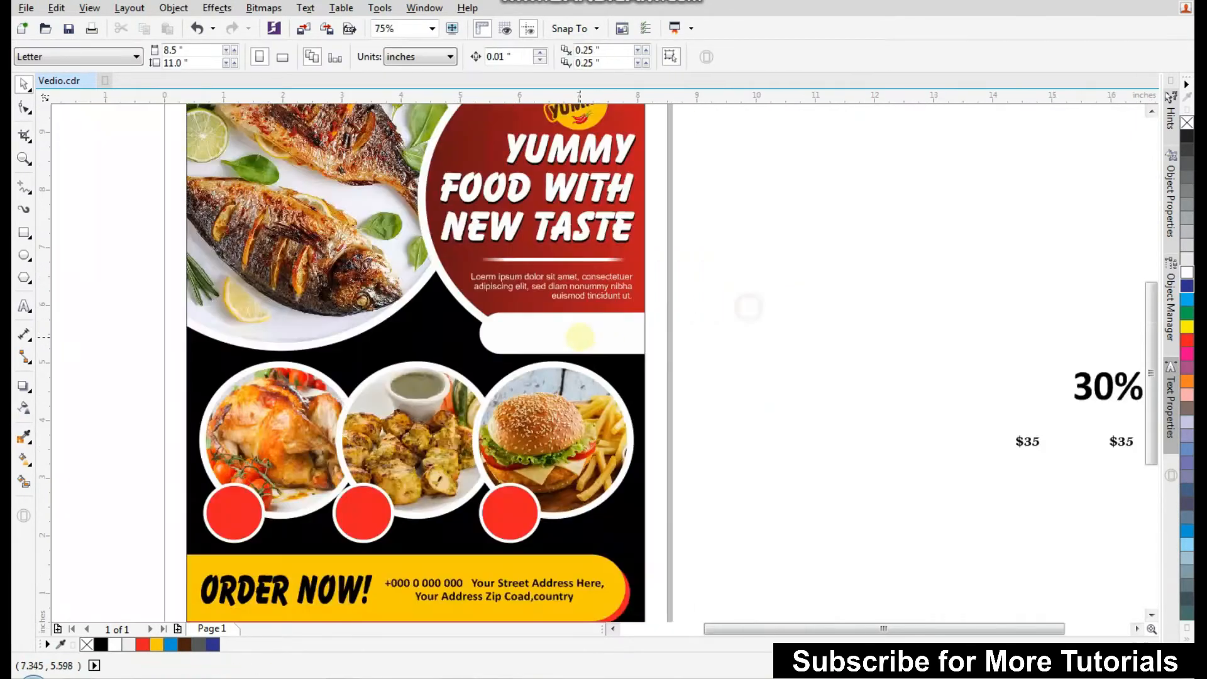
drag(273, 489, 956, 285)
drag(859, 365, 860, 366)
drag(936, 339, 507, 300)
drag(394, 340, 703, 266)
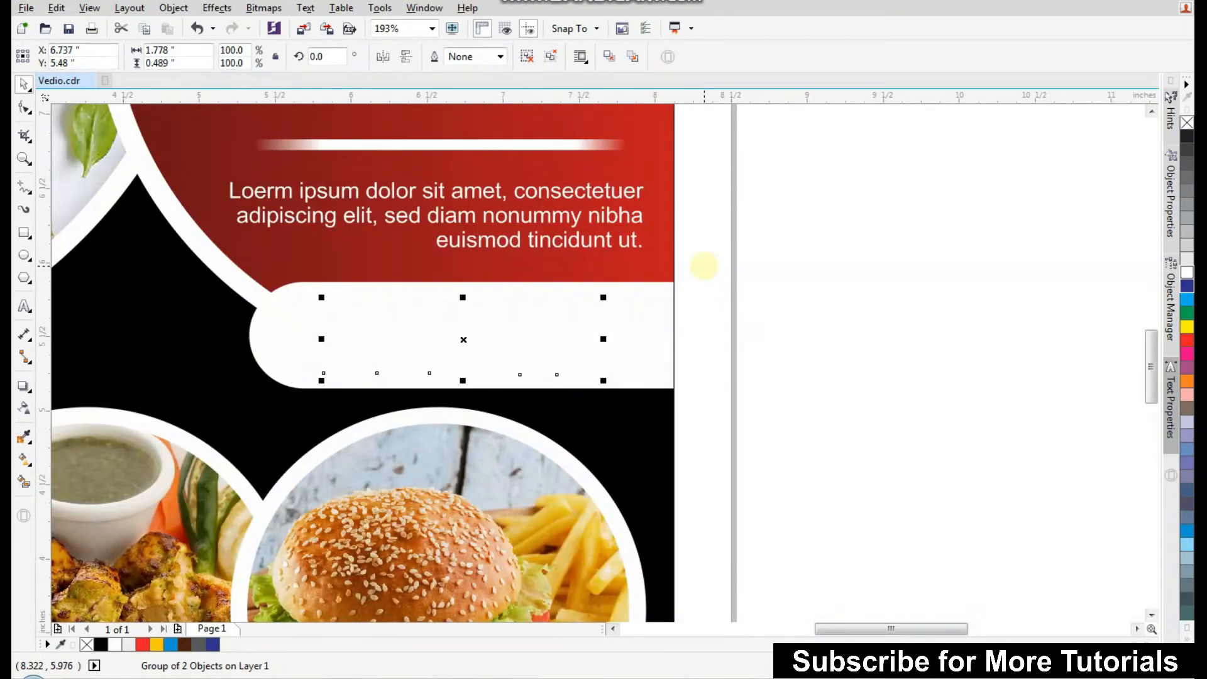
drag(602, 381, 625, 383)
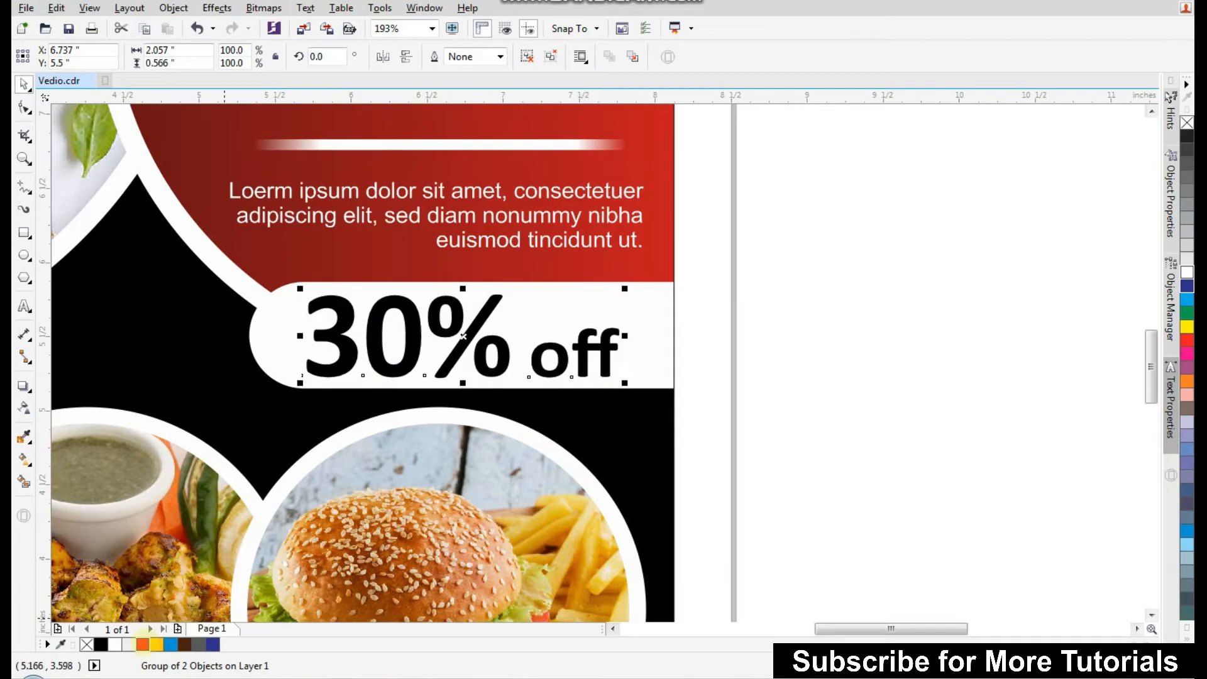
Recolor the 30% off text dark red.
click(142, 644)
ctrl+click(99, 645)
ctrl+click(99, 645)
ctrl+click(99, 645)
click(784, 441)
scroll(689, 365, down, 5)
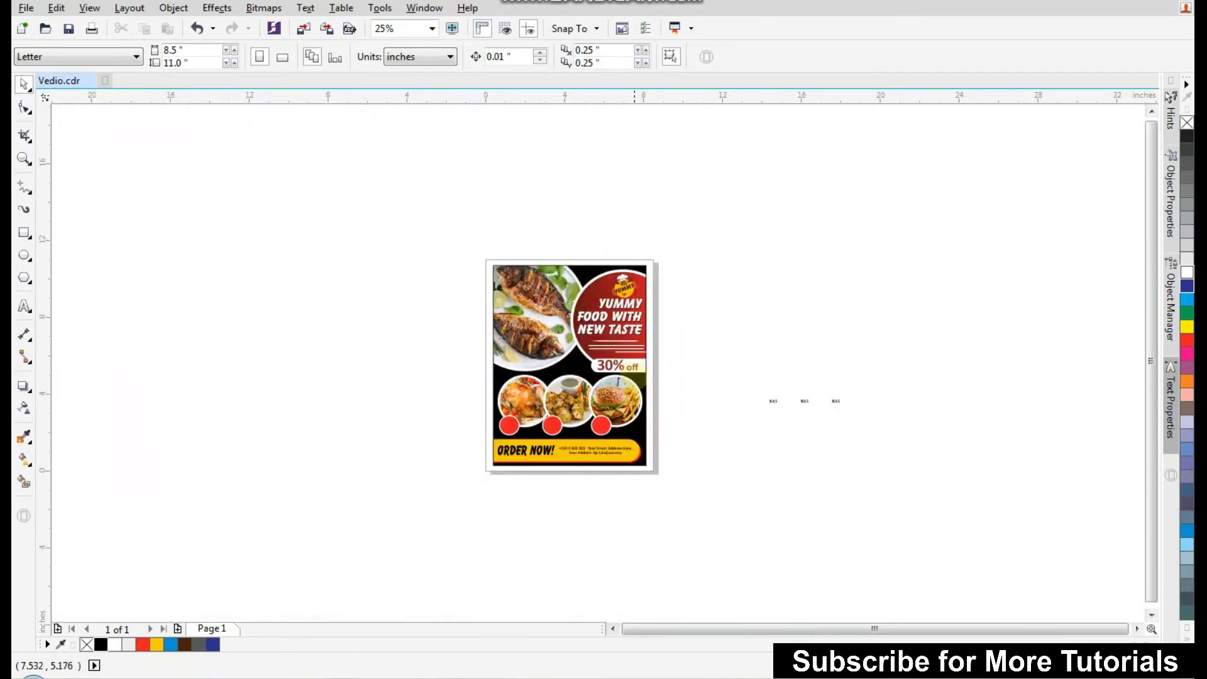
Bring the three $35 price labels onto the page and center each on a red circle under the food photos.
drag(409, 492, 935, 335)
drag(962, 296, 748, 370)
drag(871, 337, 344, 501)
drag(155, 544, 613, 334)
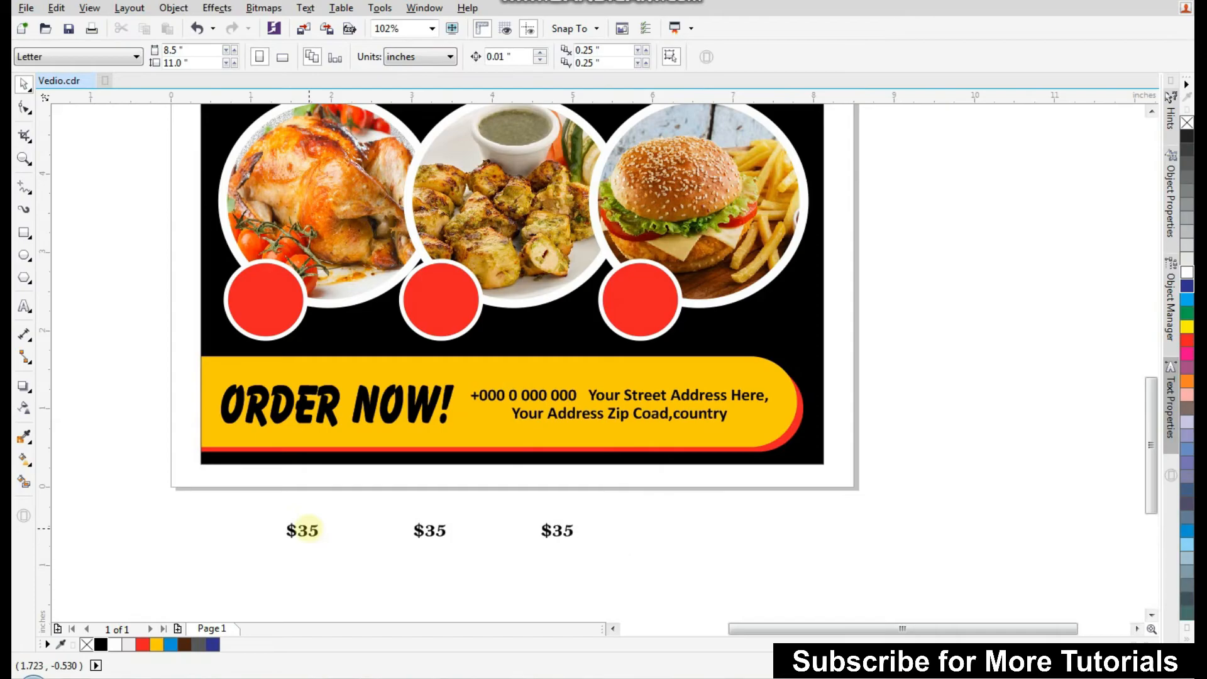
click(309, 529)
shift+click(277, 316)
key(c)
key(e)
click(325, 542)
click(429, 530)
shift+click(434, 315)
key(c)
key(e)
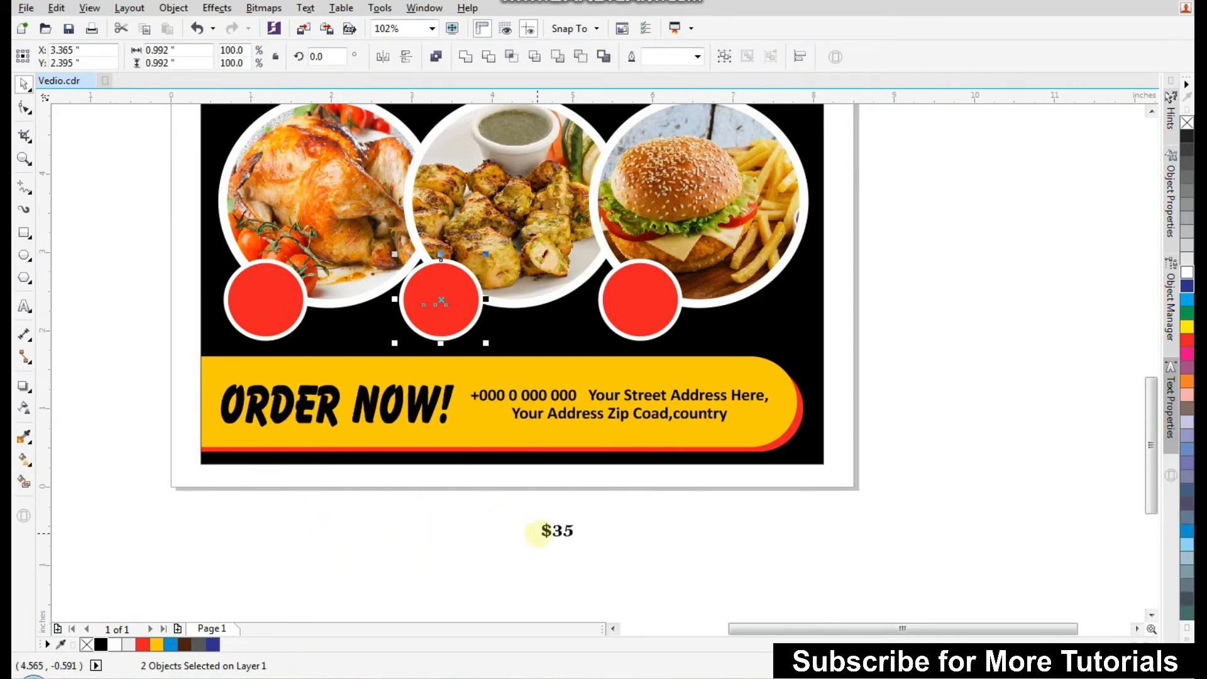
click(547, 531)
shift+click(660, 307)
key(c)
key(e)
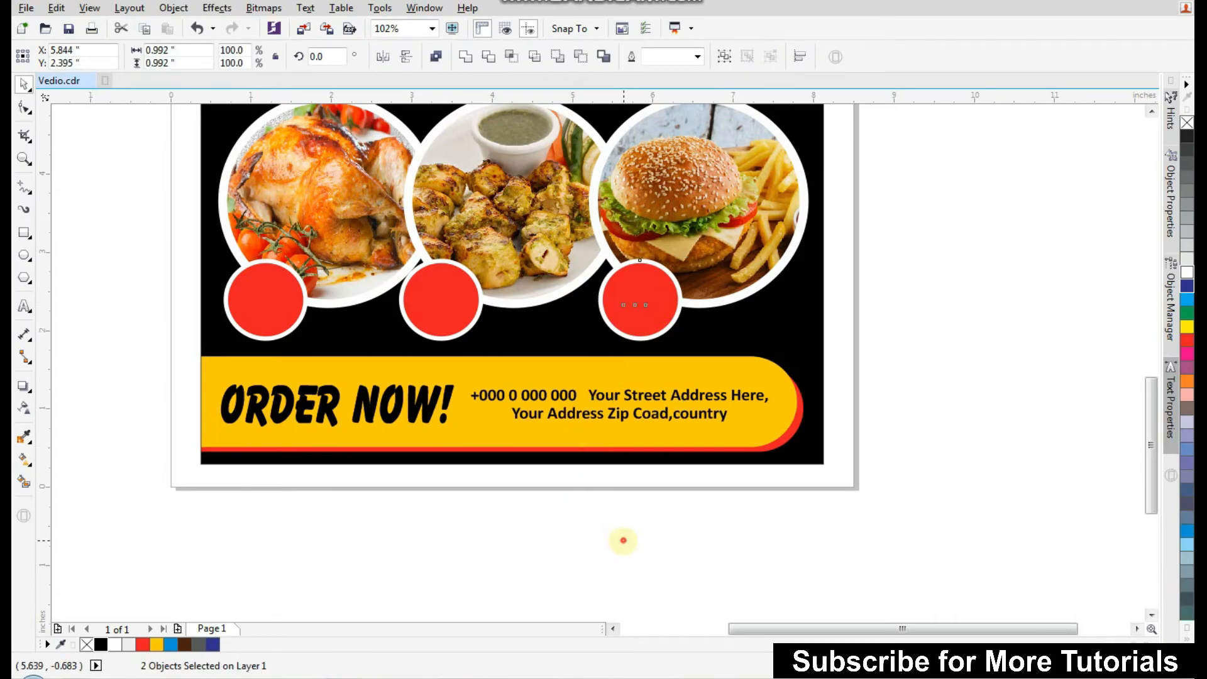
Enlarge the three price labels to about 27 pt.
drag(893, 249, 182, 322)
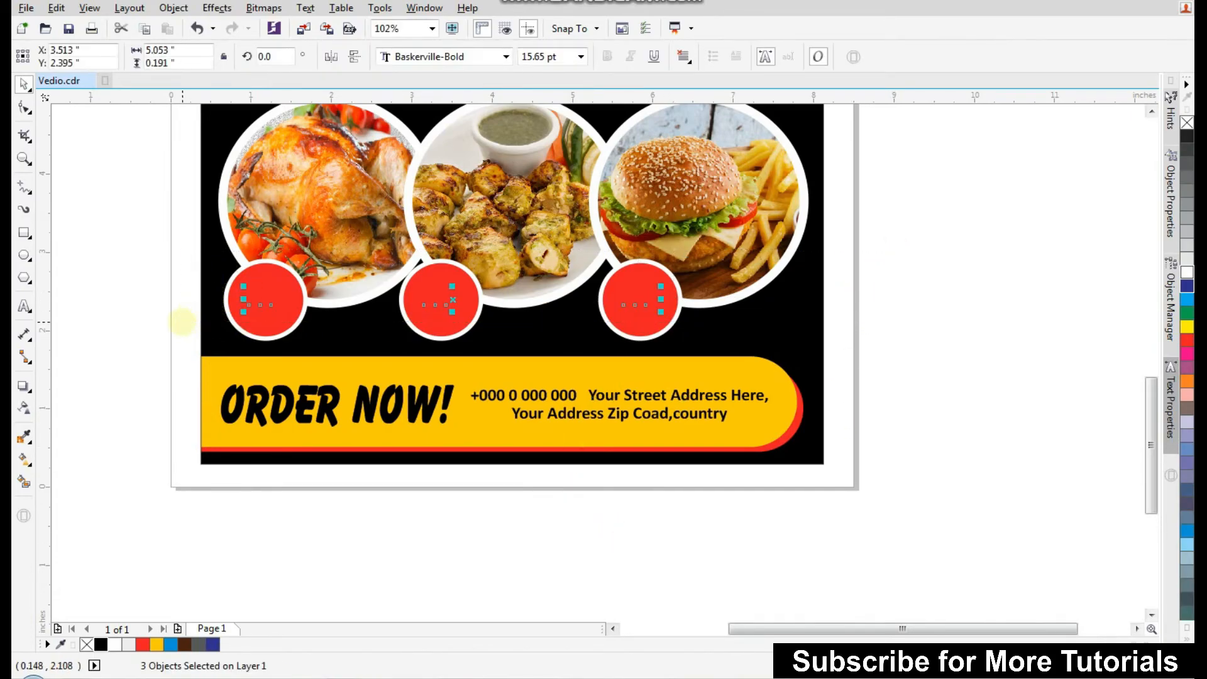
click(262, 536)
key(F2)
drag(138, 441, 835, 175)
click(269, 357)
drag(281, 369, 304, 395)
click(532, 362)
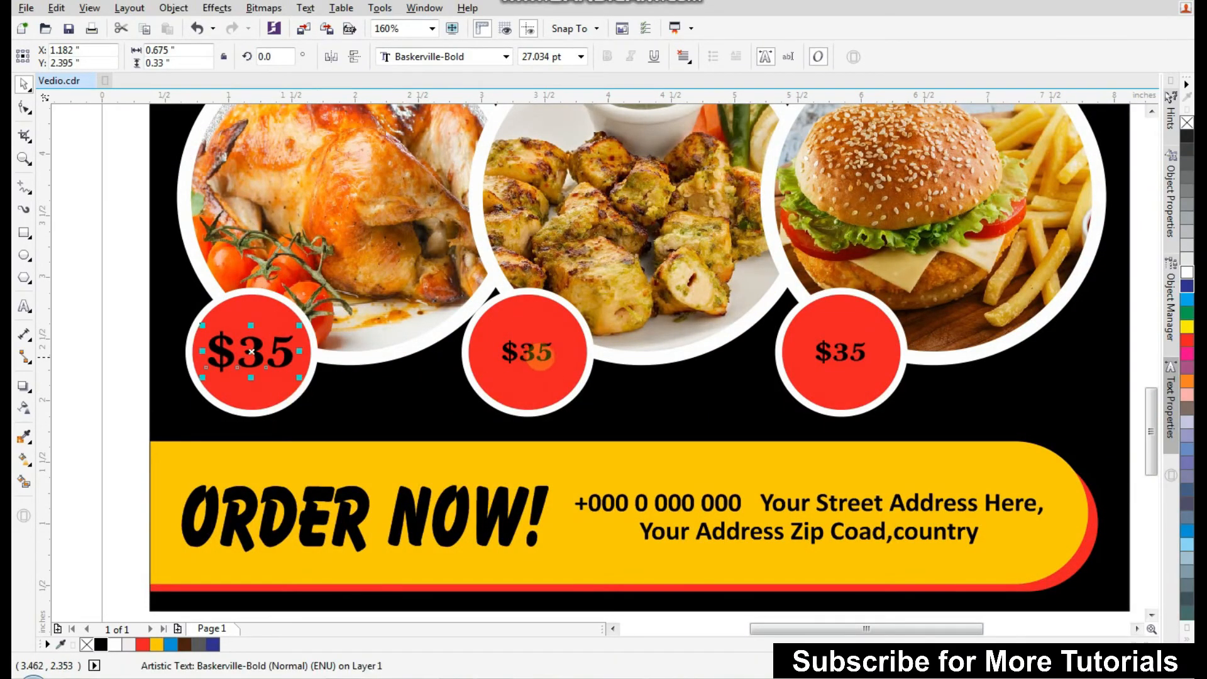
drag(553, 372, 575, 378)
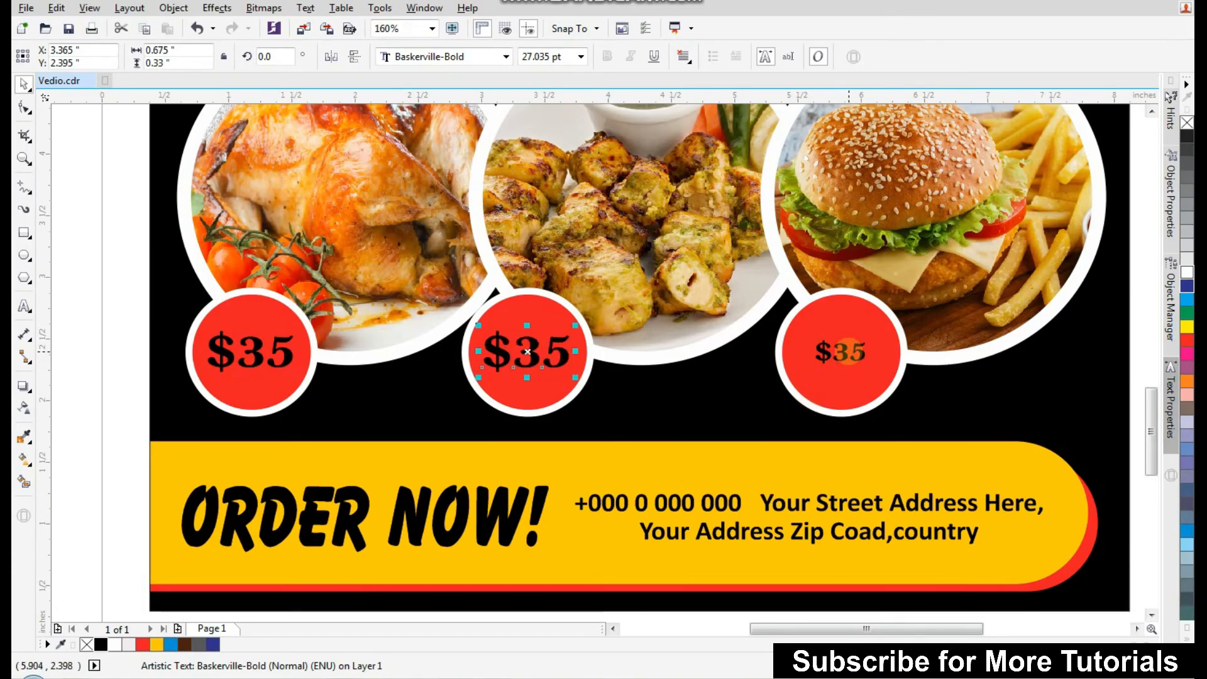
click(842, 354)
key(ctrl+r)
Change the second and third price labels to $30 and $20.
click(25, 306)
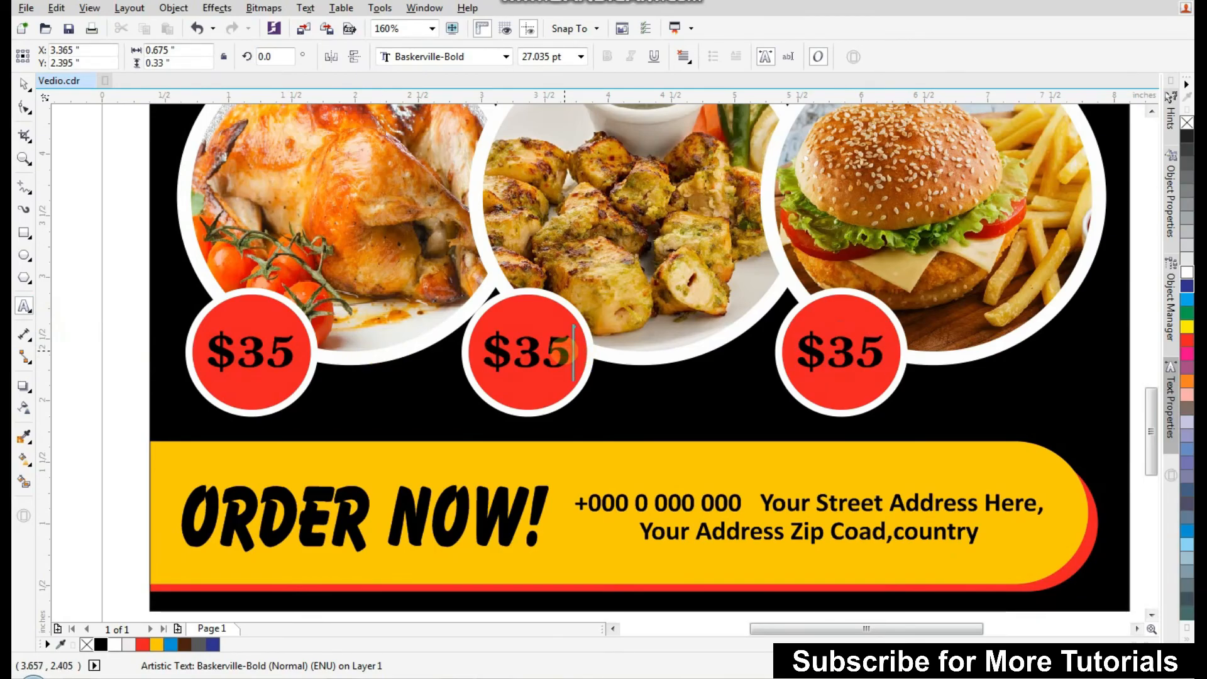
drag(826, 352, 883, 352)
key(Delete)
text(20)
Select all three price labels and make their text white.
click(25, 83)
click(260, 345)
shift+click(528, 366)
shift+click(846, 366)
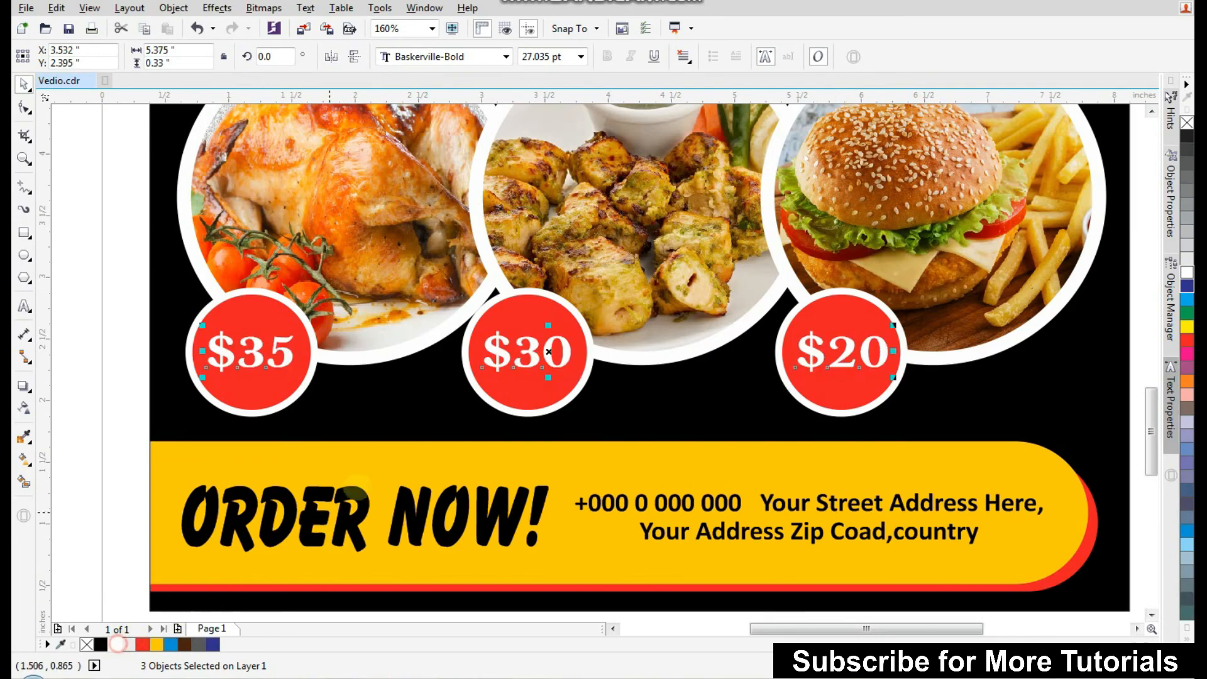
scroll(548, 352, down, 2)
click(791, 383)
Preview the finished flyer in full-screen view.
scroll(790, 382, down, 2)
drag(343, 496, 640, 166)
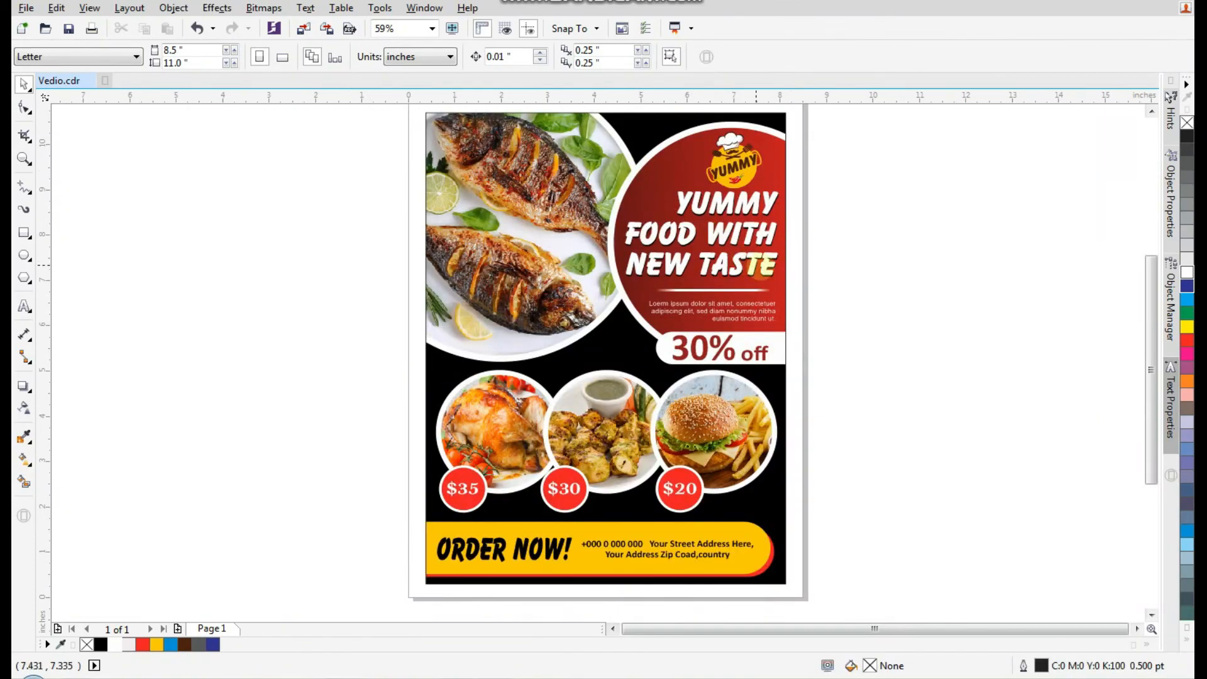
key(F9)
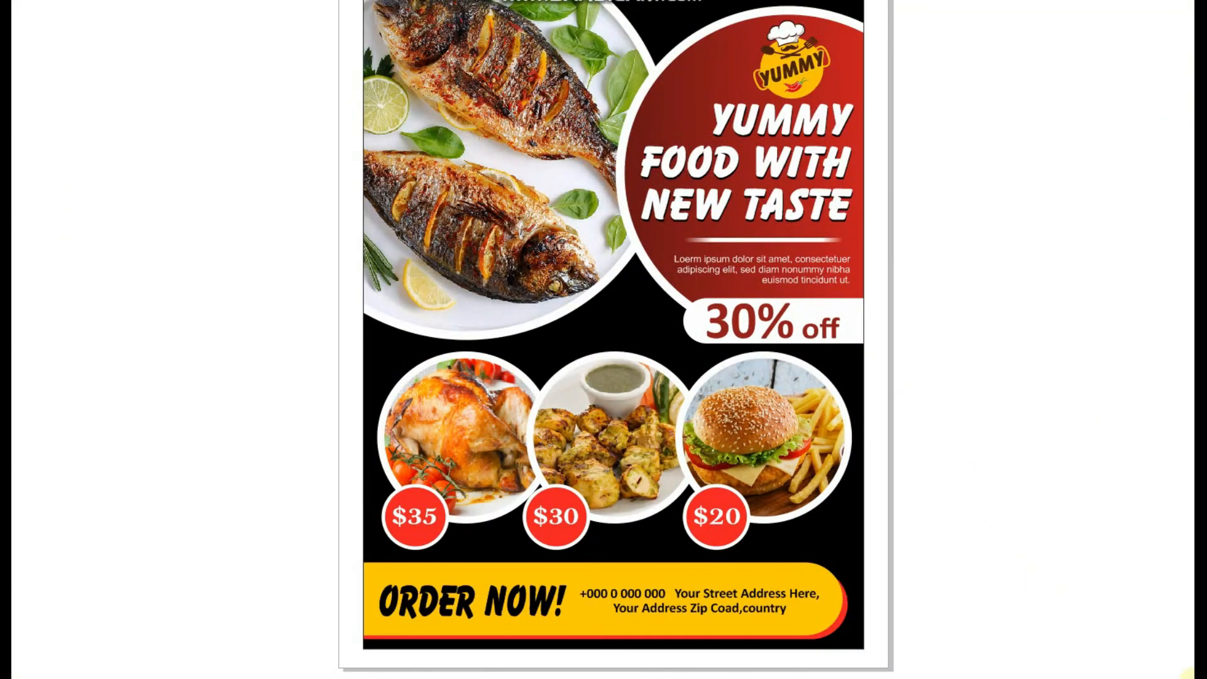